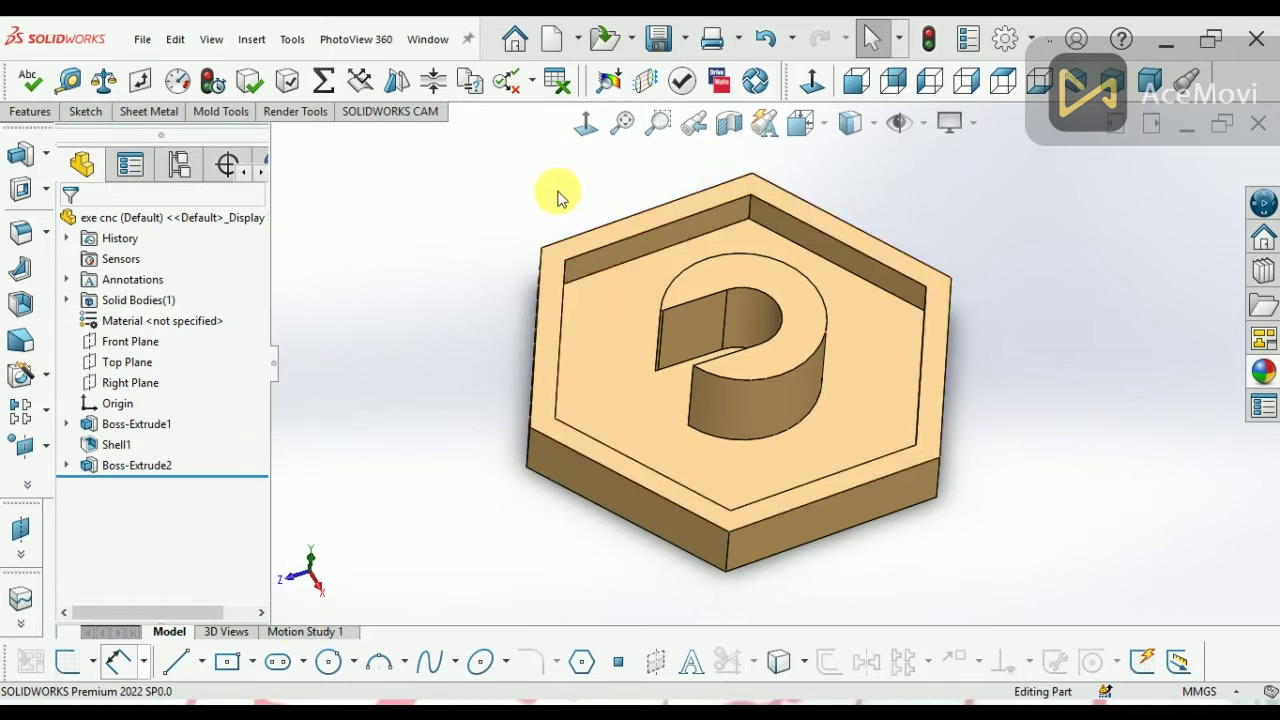
# Open and dismiss the New Document dialog, then bring up the File menu.
pyautogui.click(549, 45)
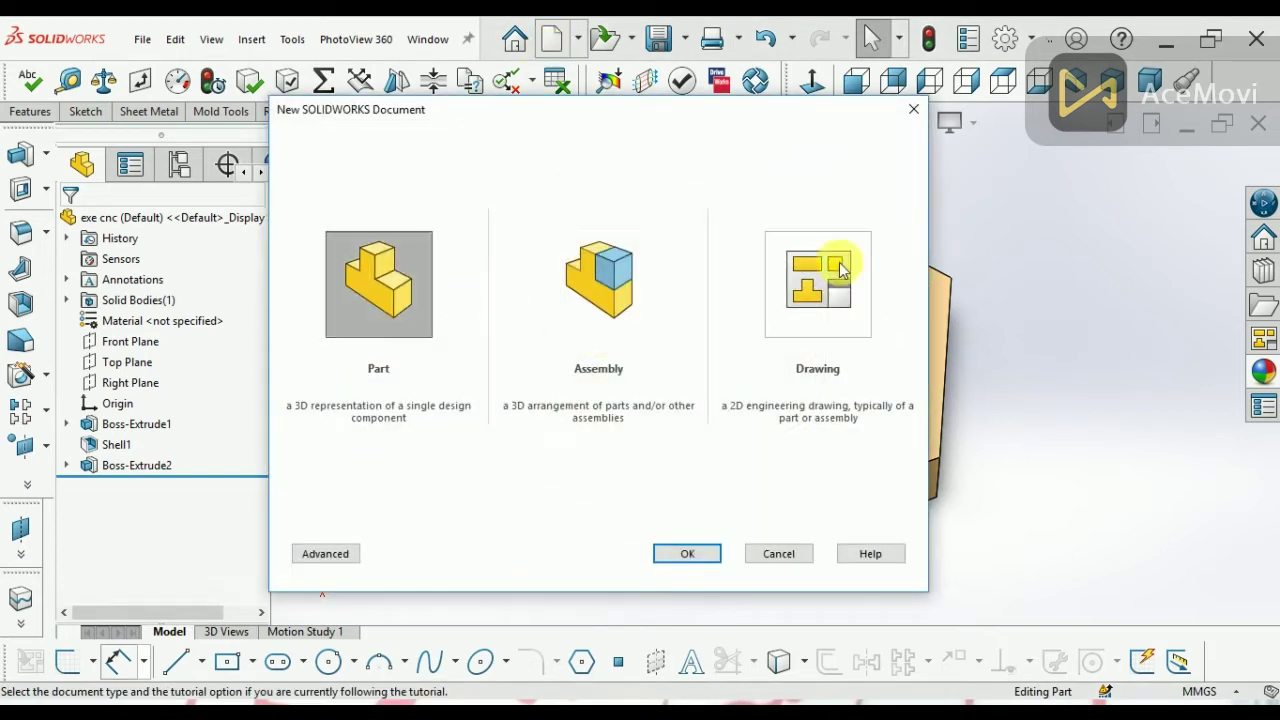
pyautogui.click(777, 556)
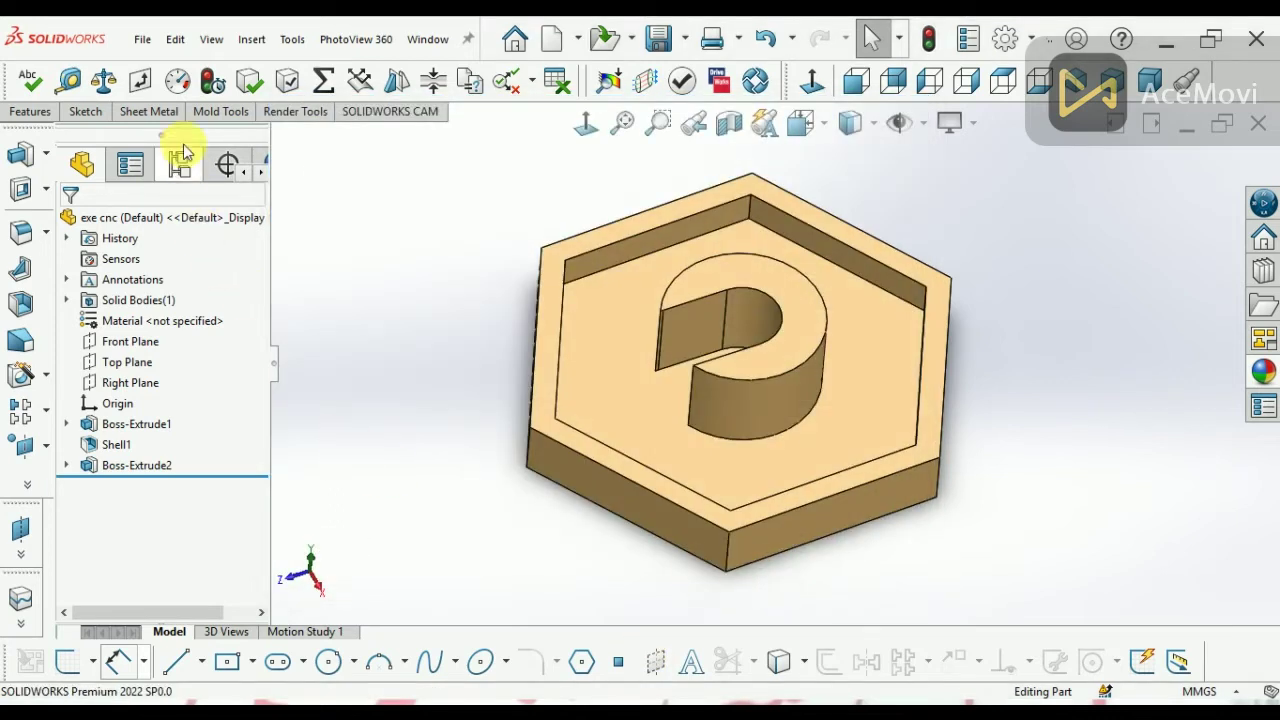
pyautogui.click(143, 40)
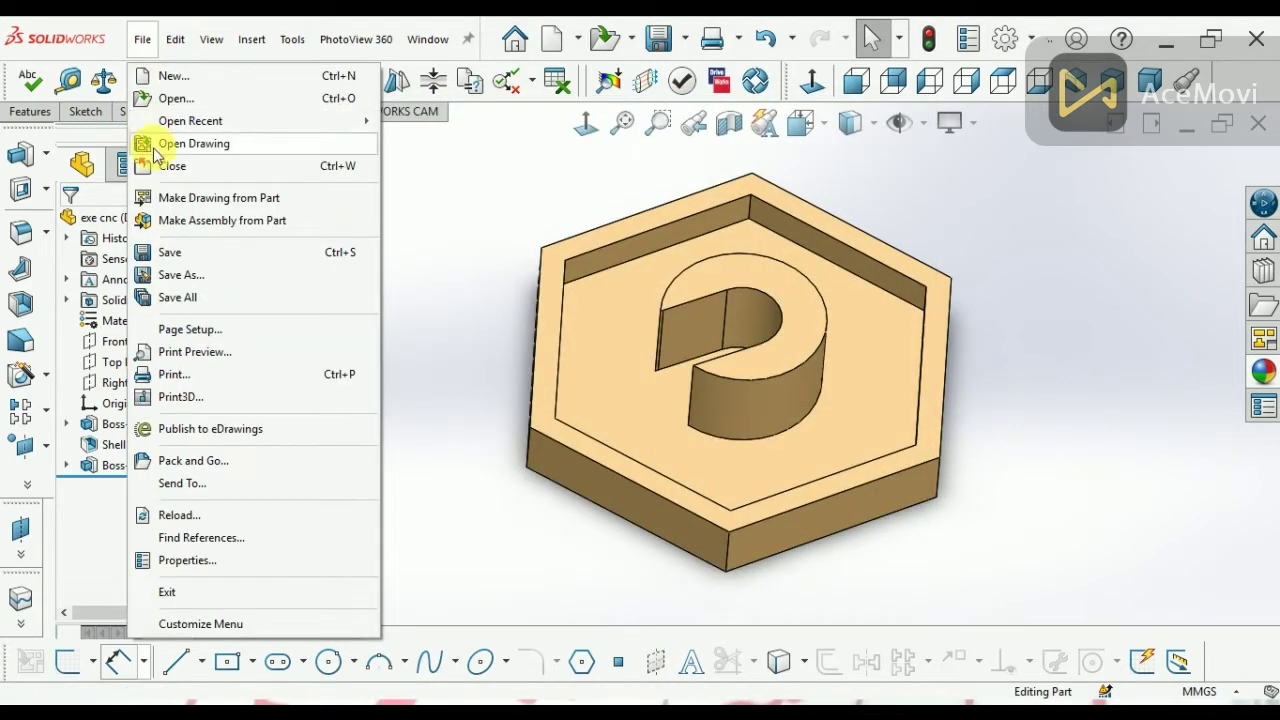
# Make a drawing from the part using the A3 (ISO) standard sheet size.
pyautogui.click(227, 205)
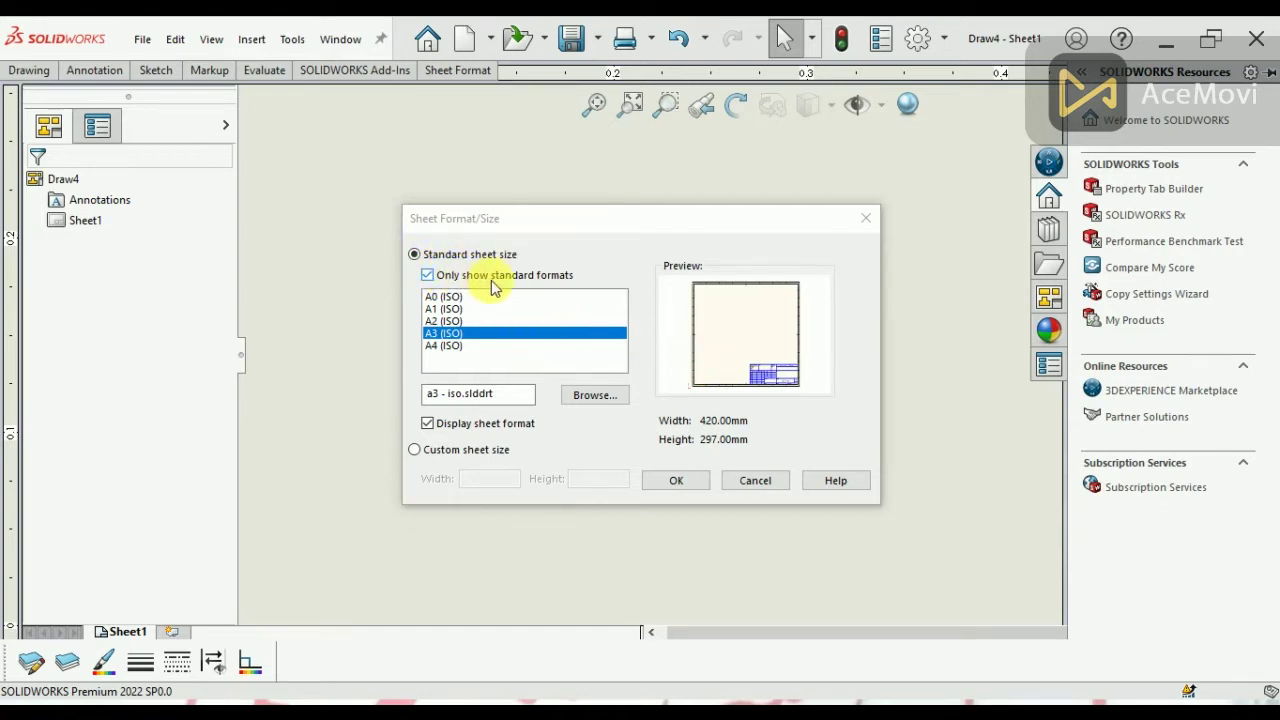
pyautogui.click(428, 276)
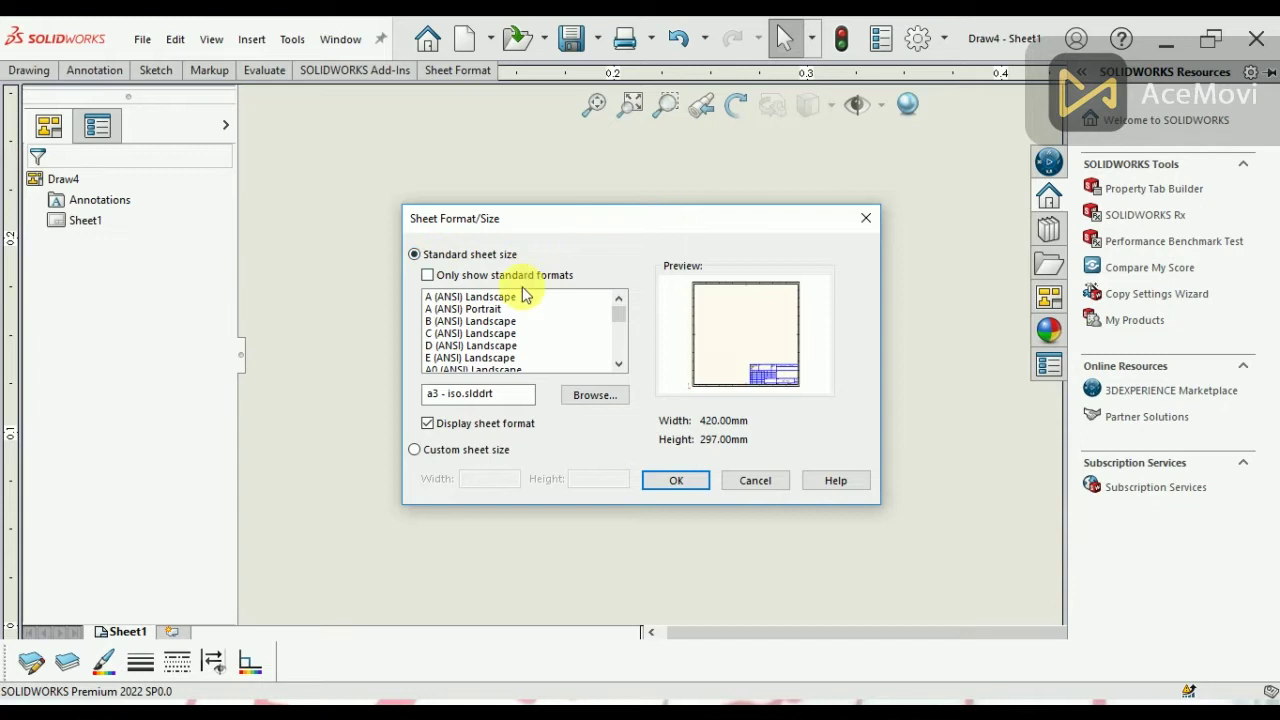
pyautogui.moveTo(619, 325)
pyautogui.mouseDown()
pyautogui.moveTo(615, 364)
pyautogui.moveTo(617, 312)
pyautogui.mouseUp()
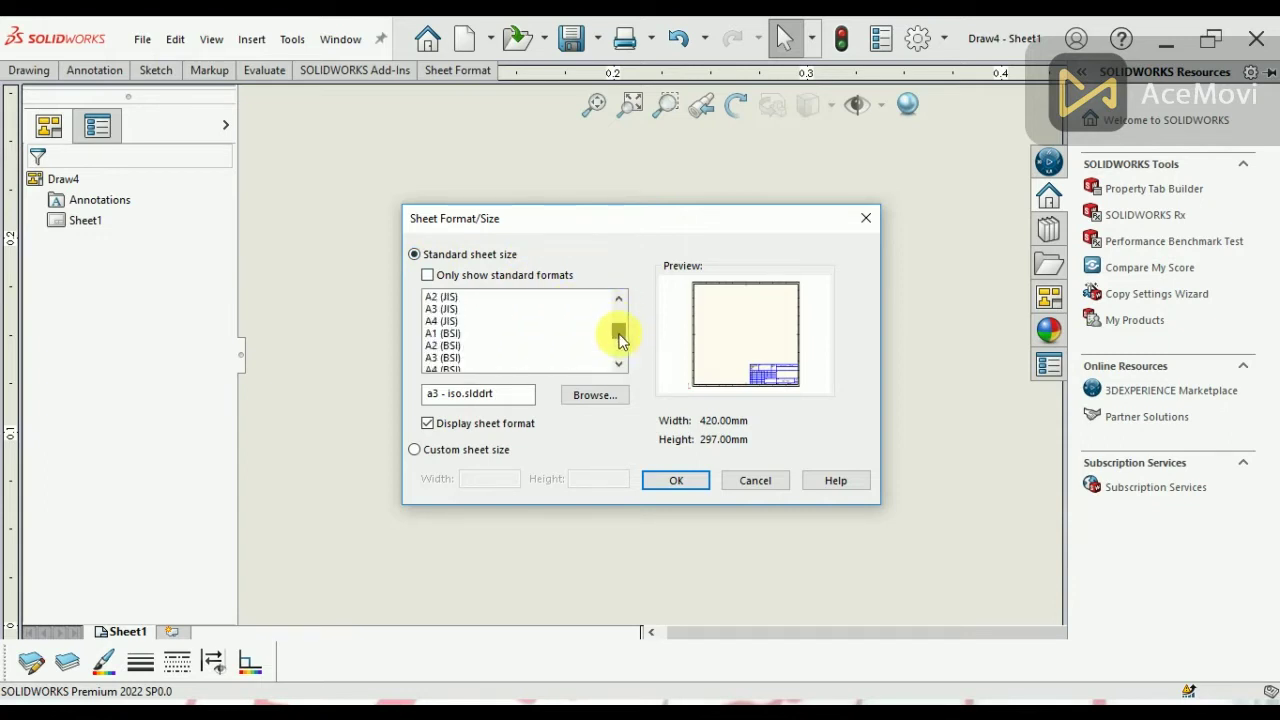
pyautogui.click(428, 279)
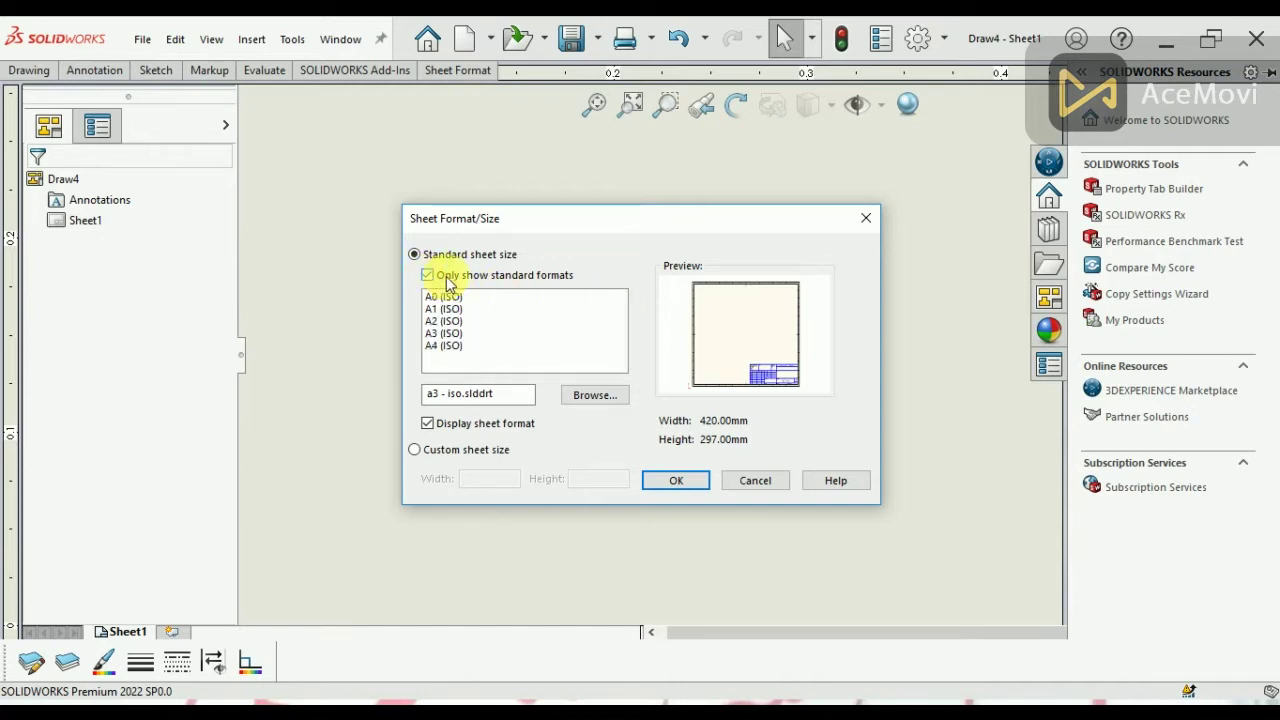
pyautogui.click(435, 335)
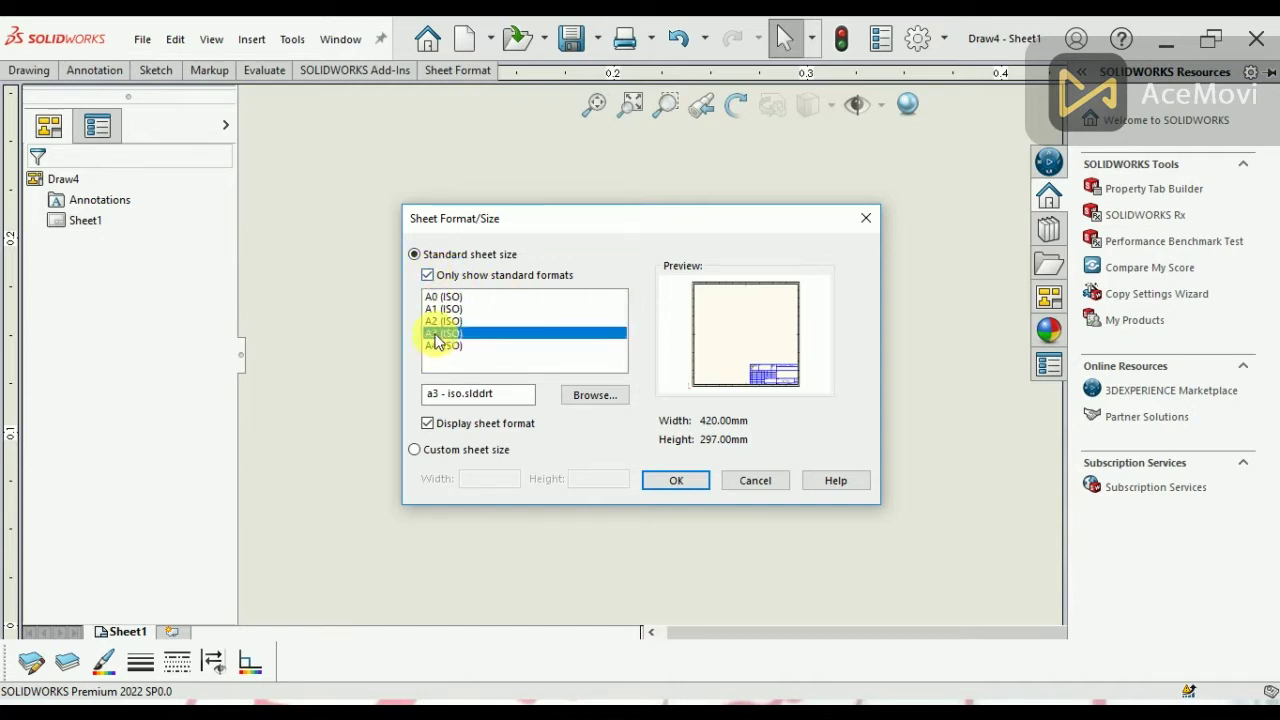
pyautogui.click(443, 322)
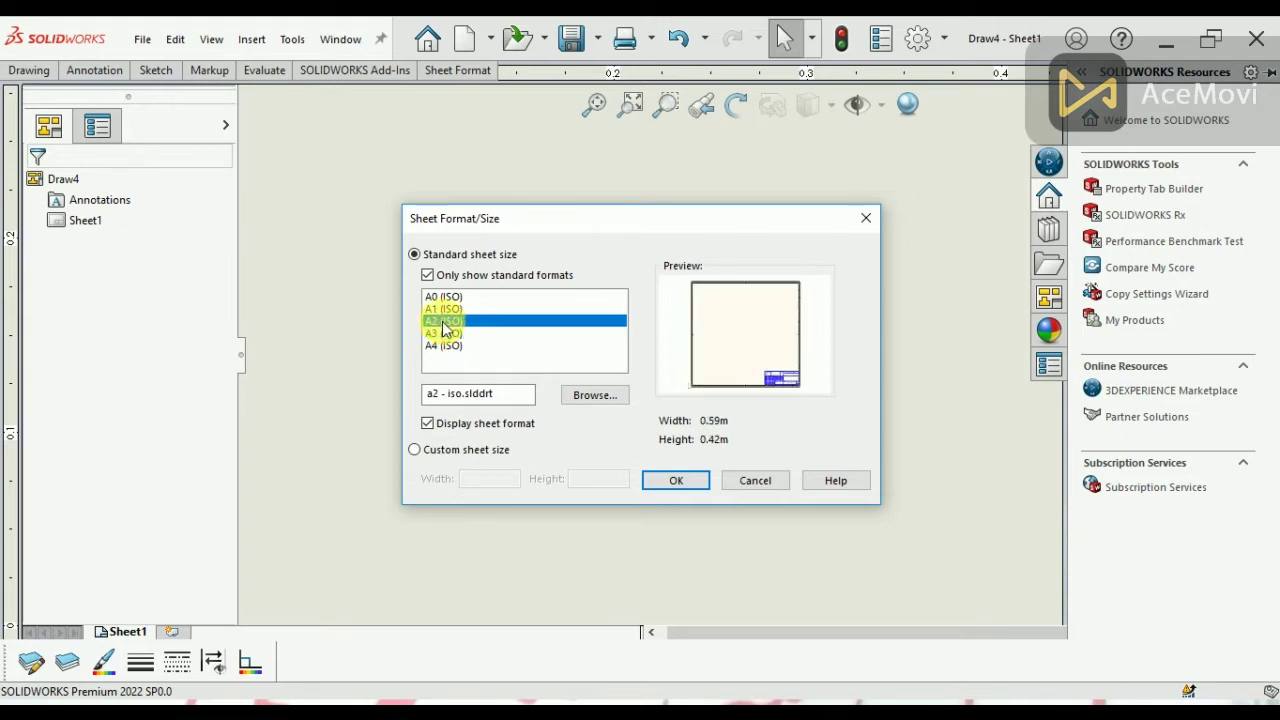
pyautogui.click(446, 334)
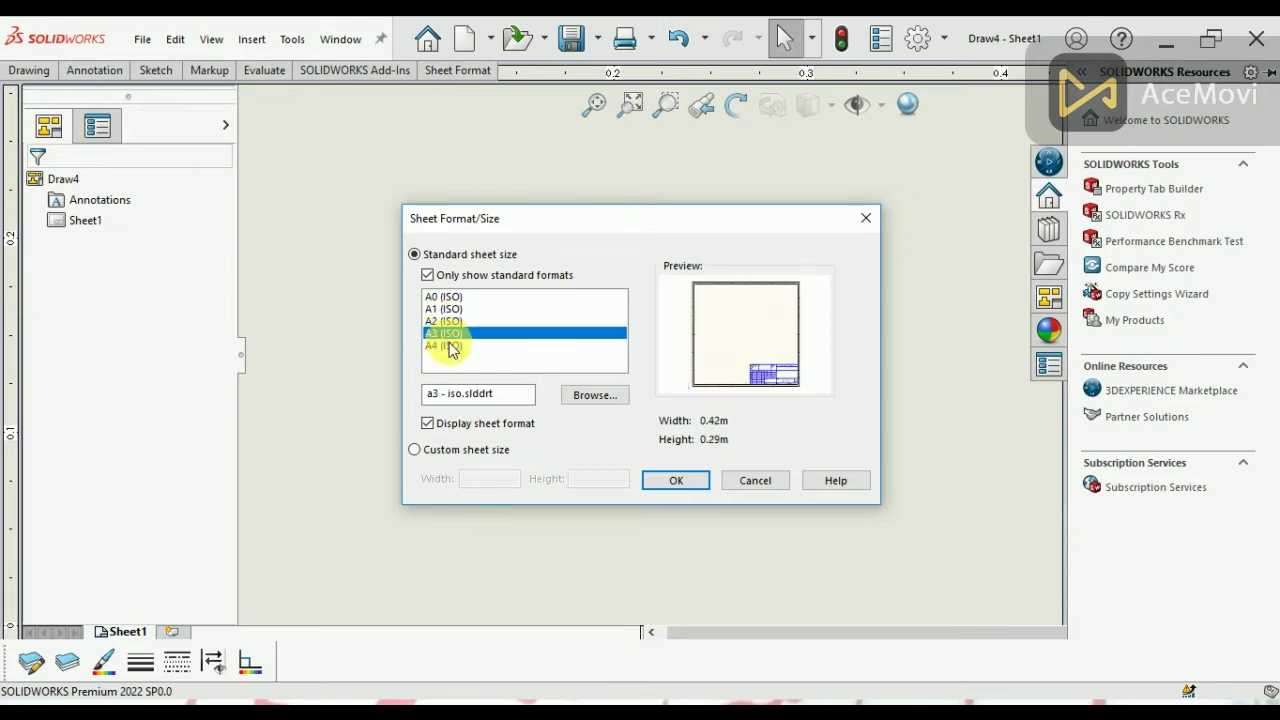
pyautogui.click(449, 346)
pyautogui.click(451, 335)
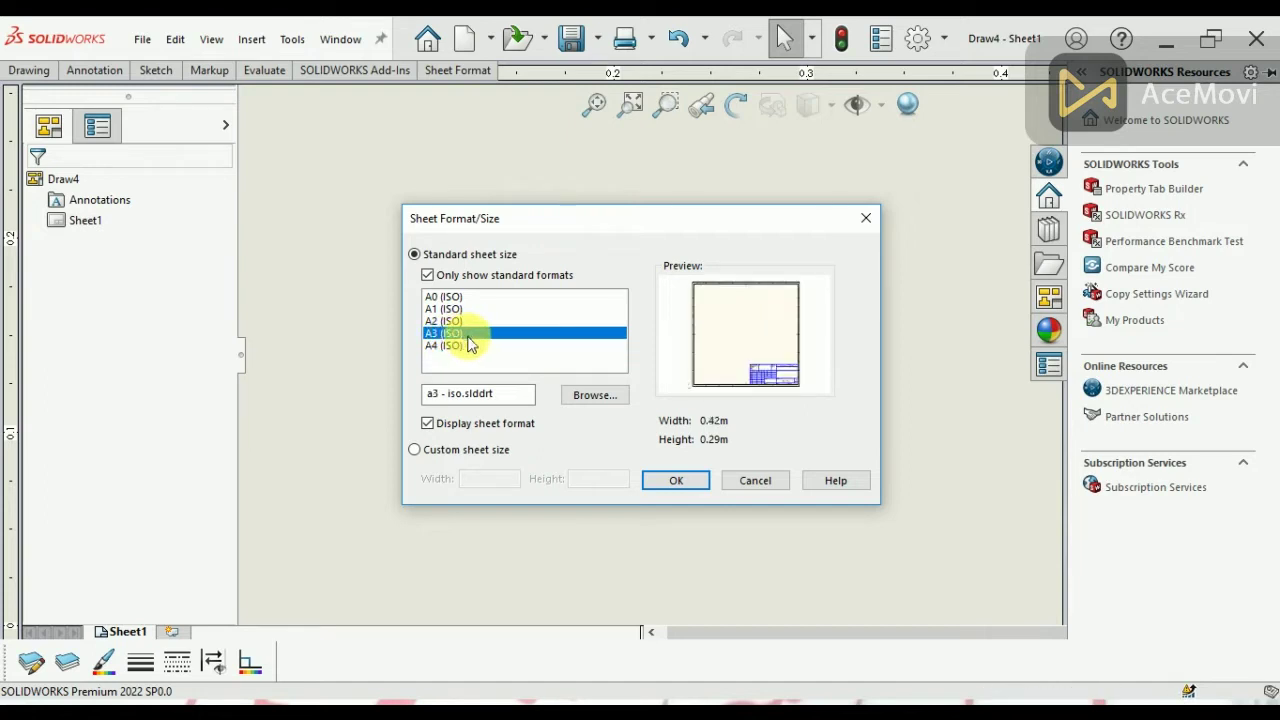
# Confirm the A3 sheet and place the (A) Front view on the sheet's left side.
pyautogui.click(677, 481)
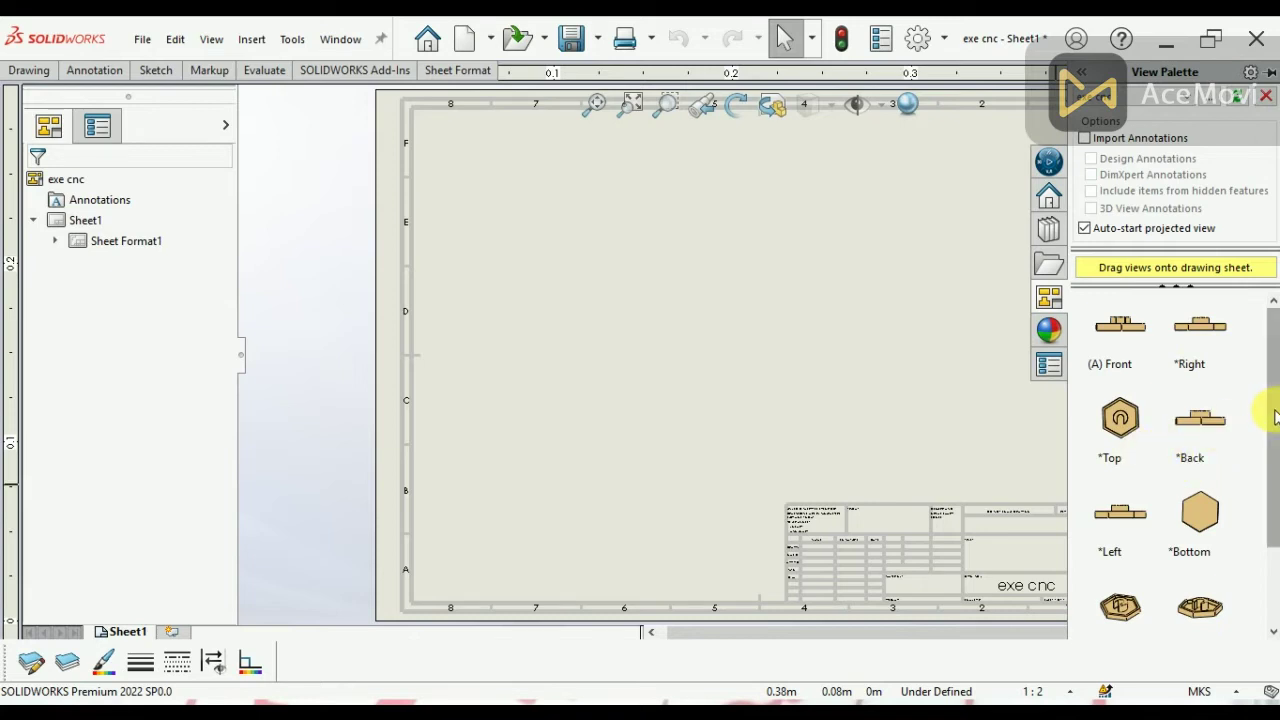
pyautogui.moveTo(1277, 392); pyautogui.dragTo(1277, 495)
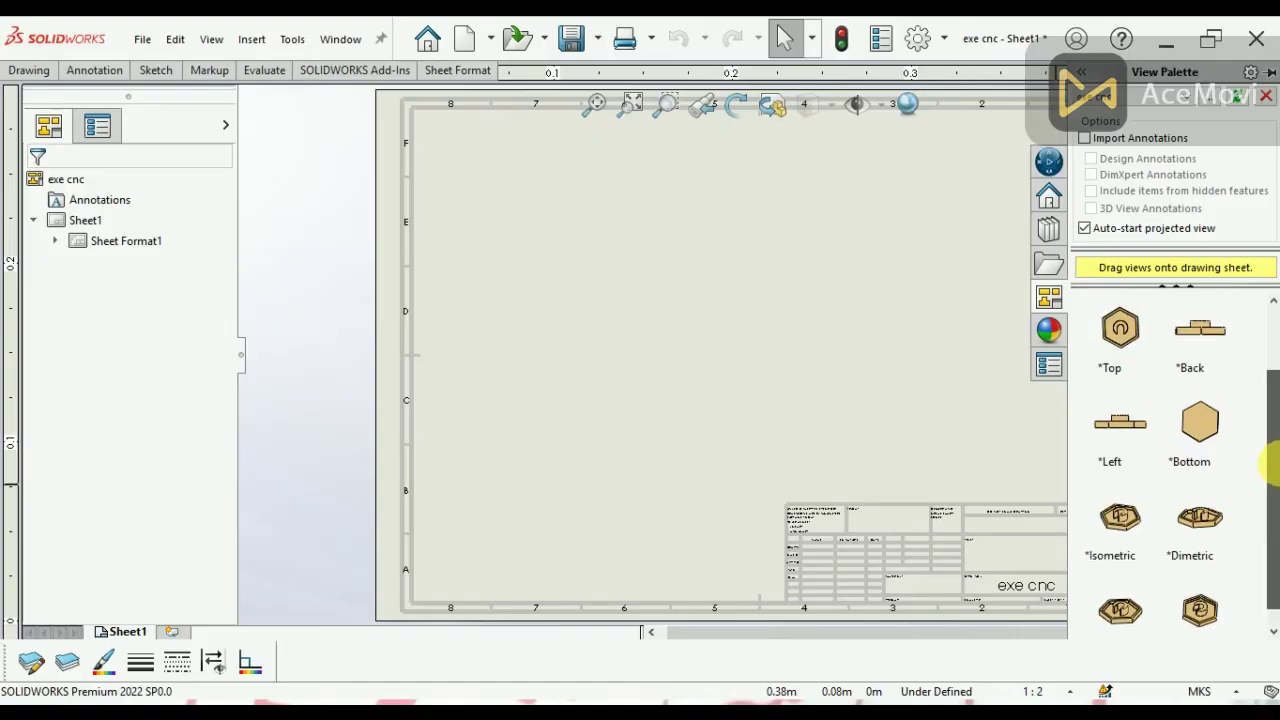
pyautogui.scroll(2, 1270, 470)
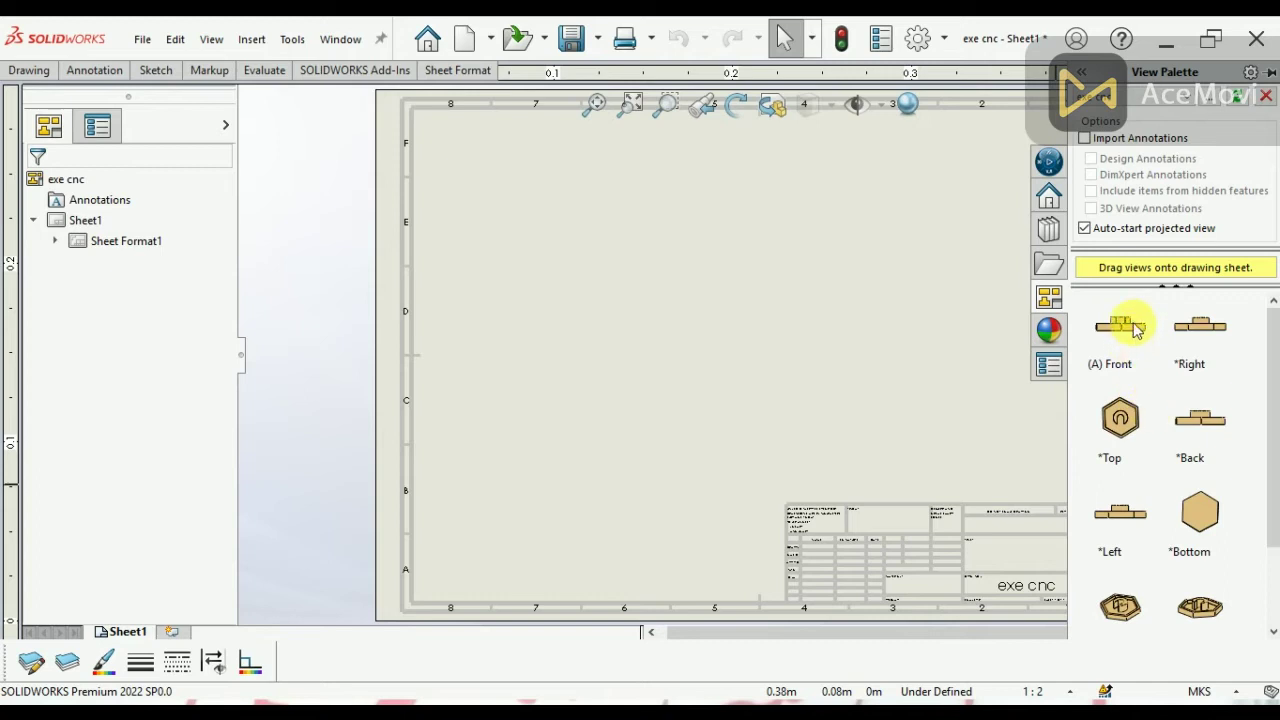
pyautogui.moveTo(1136, 332); pyautogui.dragTo(588, 374)
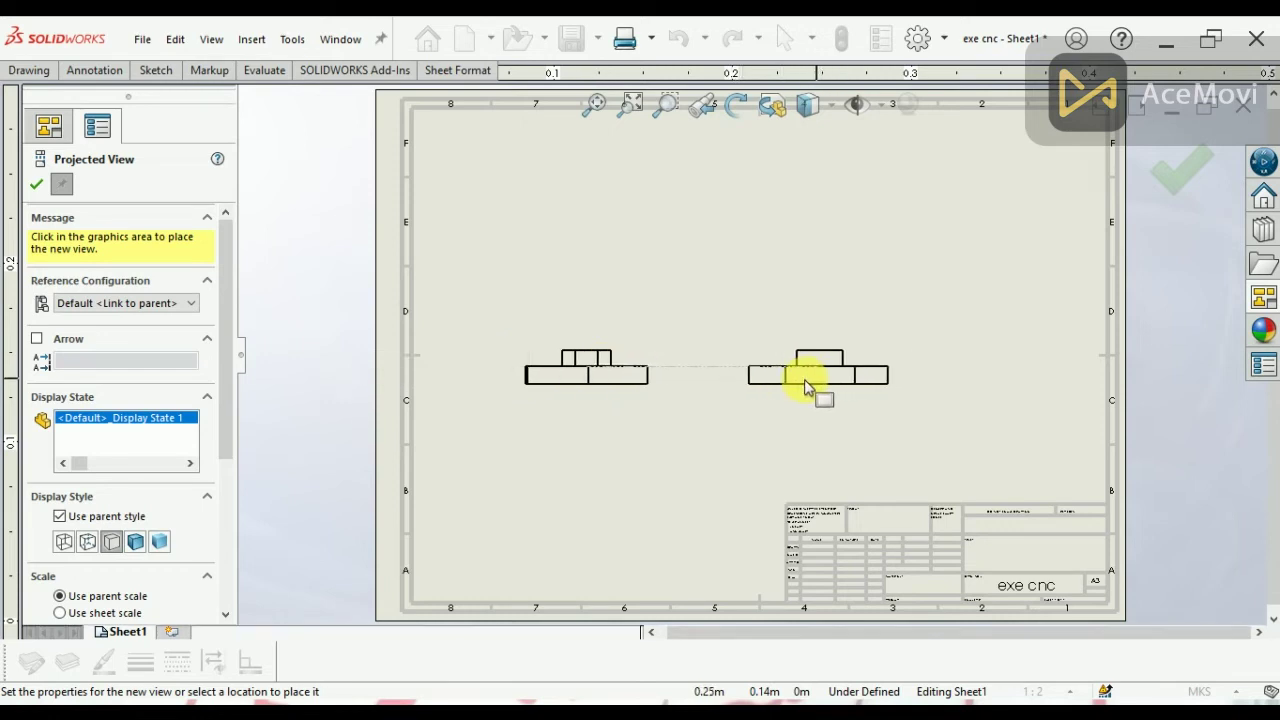
# Project right side, top and isometric views from the front view.
pyautogui.click(805, 378)
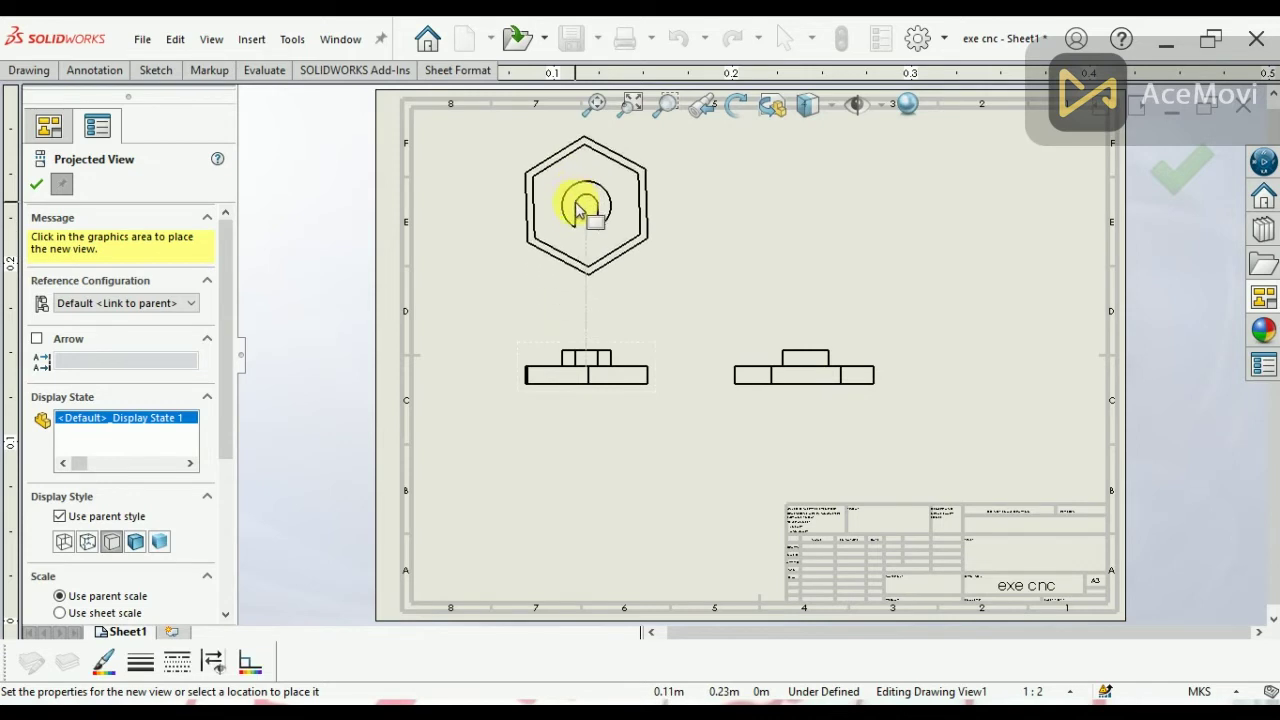
pyautogui.click(584, 212)
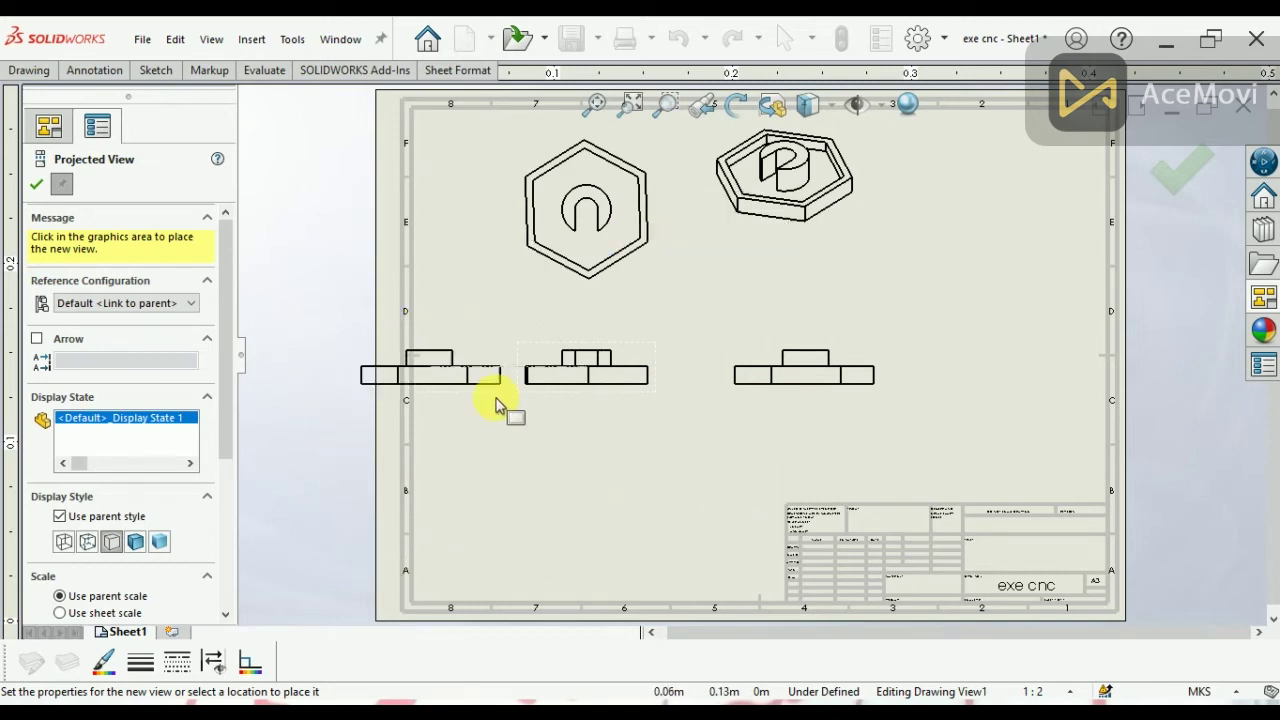
pyautogui.click(651, 490)
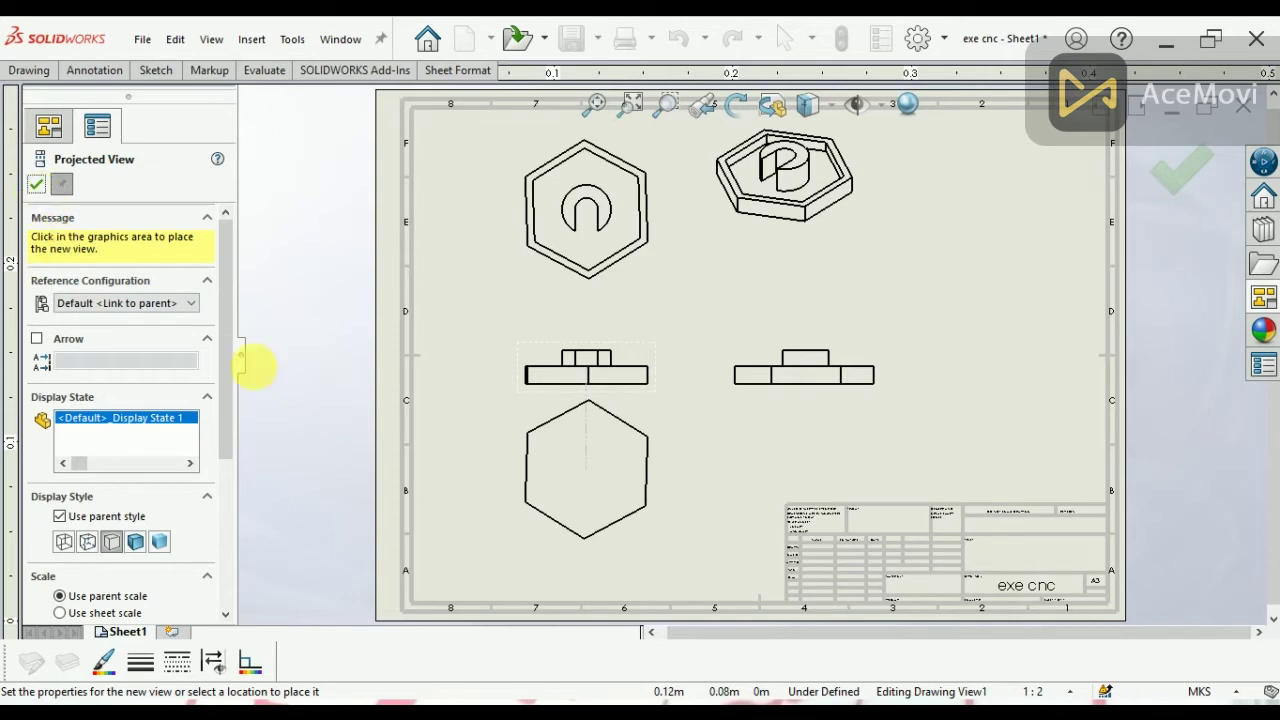
pyautogui.click(38, 190)
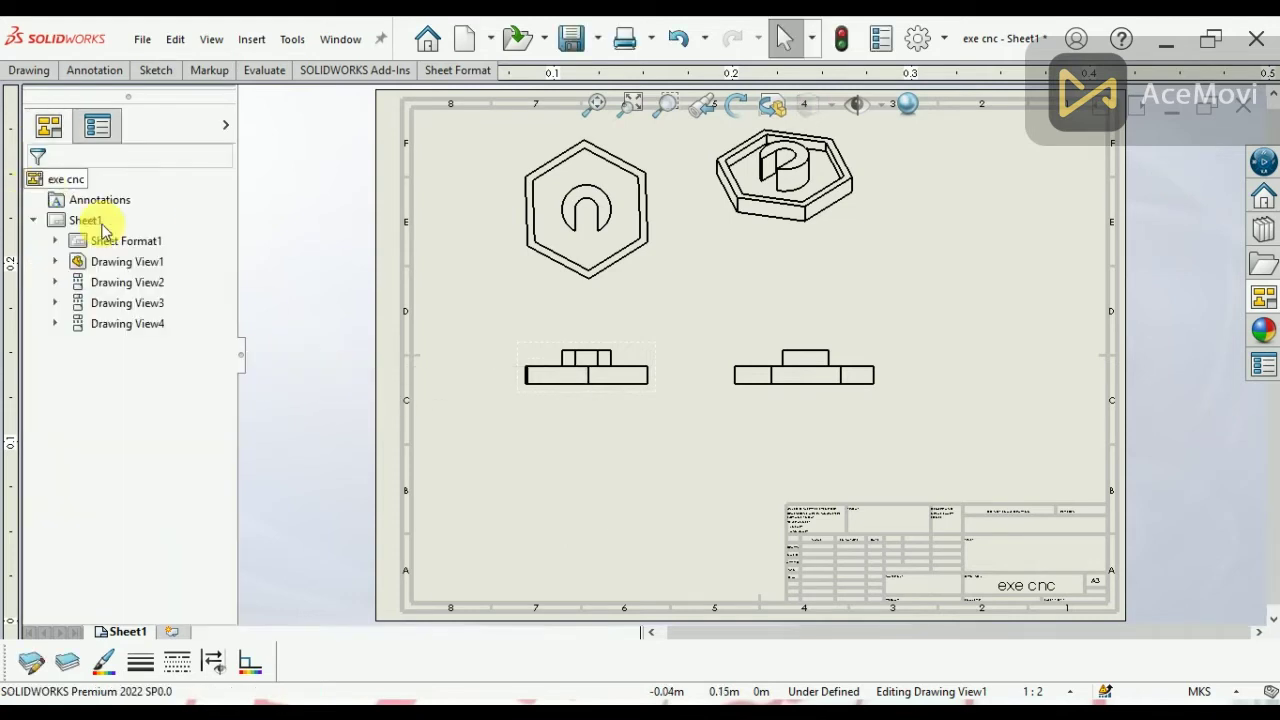
# Reposition the front, right, top and isometric views for even spacing on the sheet.
pyautogui.moveTo(650, 401)
pyautogui.mouseDown()
pyautogui.moveTo(658, 455)
pyautogui.moveTo(656, 412)
pyautogui.mouseUp()
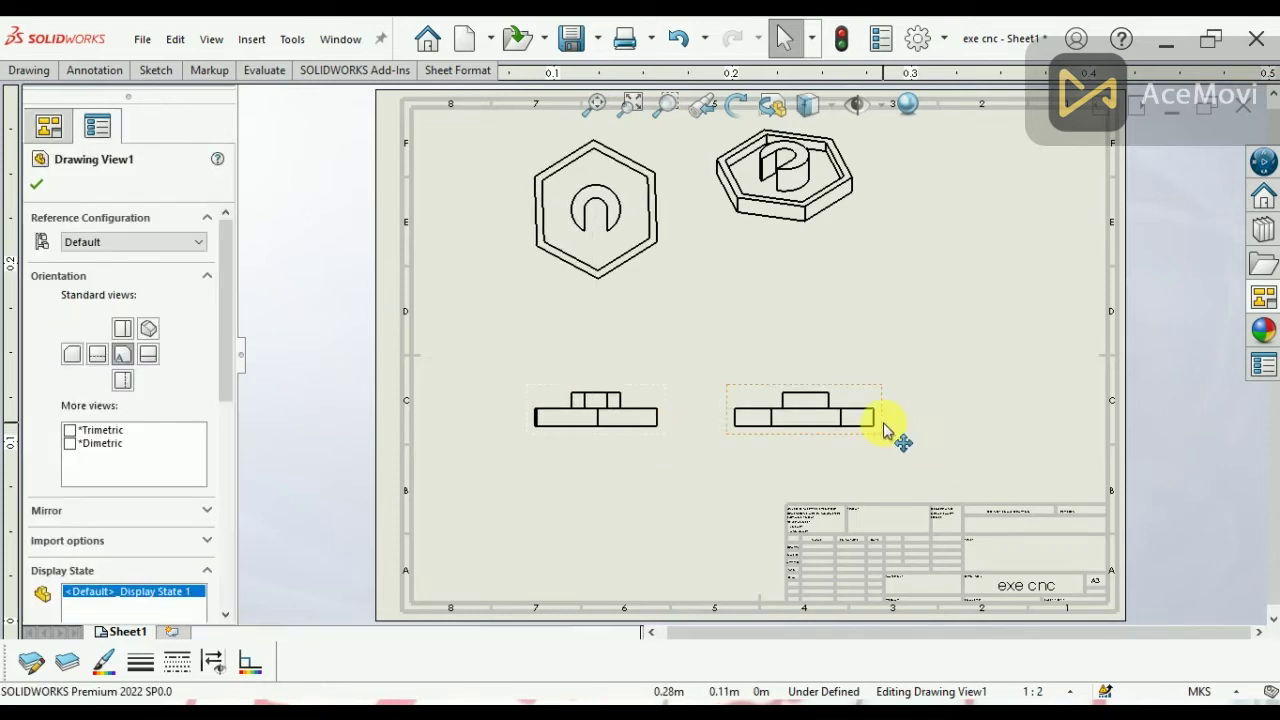
pyautogui.moveTo(883, 430); pyautogui.dragTo(995, 430)
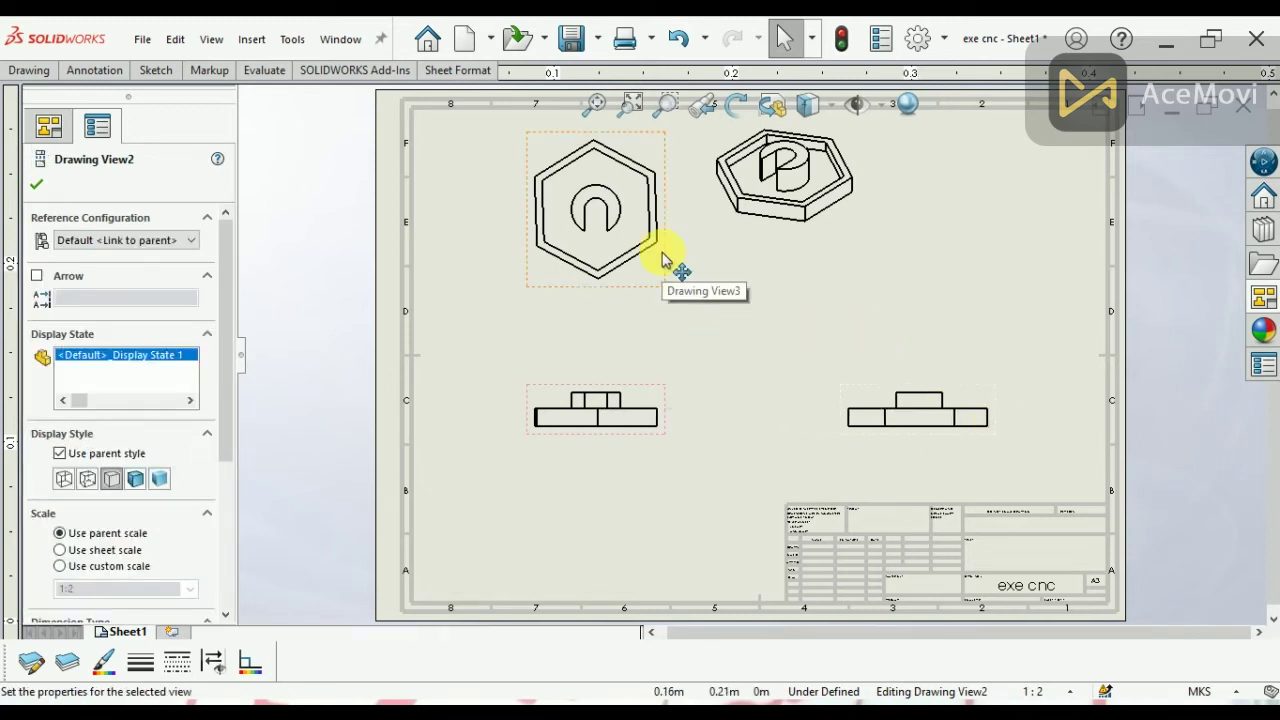
pyautogui.moveTo(662, 258); pyautogui.dragTo(662, 302)
pyautogui.click(785, 237)
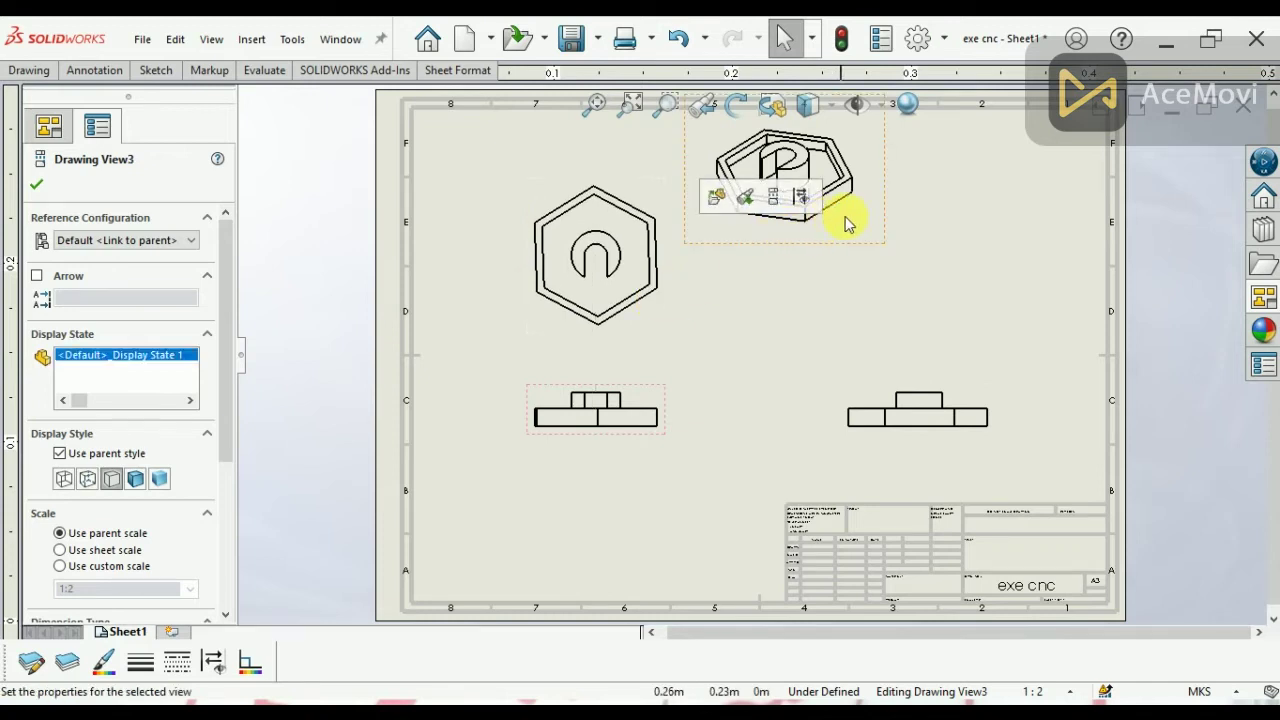
pyautogui.moveTo(884, 245)
pyautogui.mouseDown()
pyautogui.moveTo(907, 262)
pyautogui.moveTo(1050, 285)
pyautogui.mouseUp()
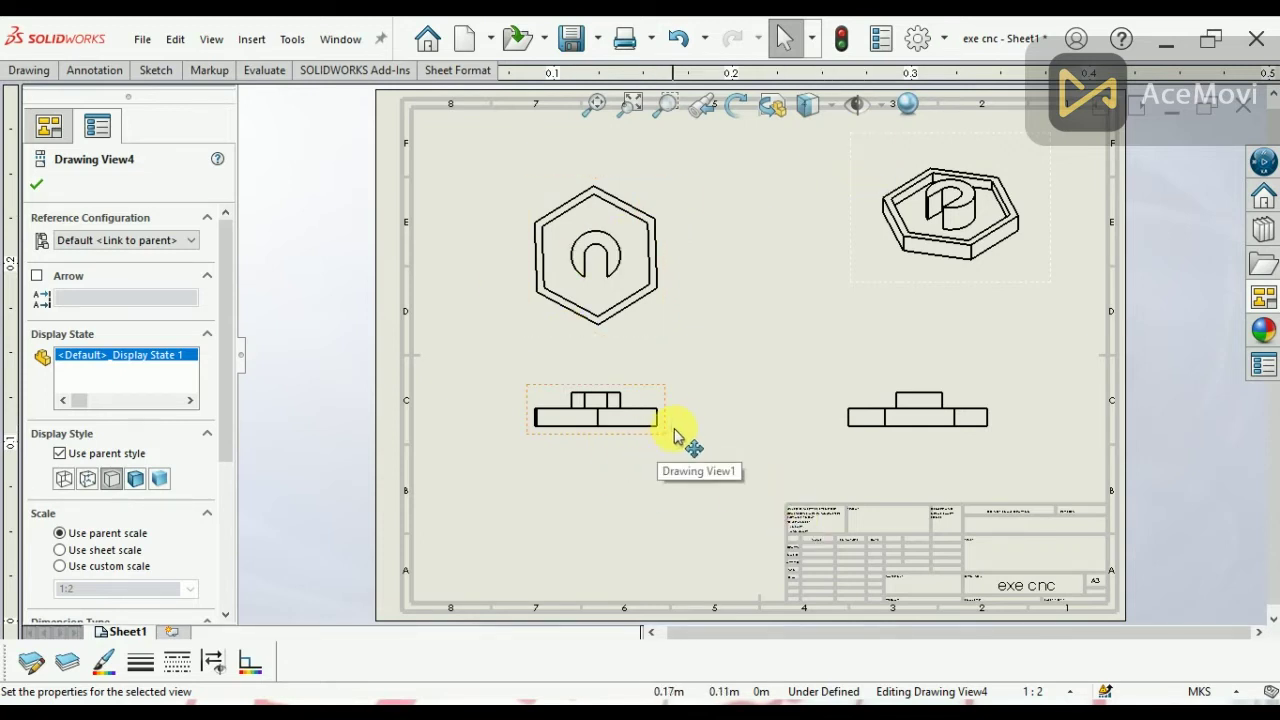
pyautogui.click(37, 184)
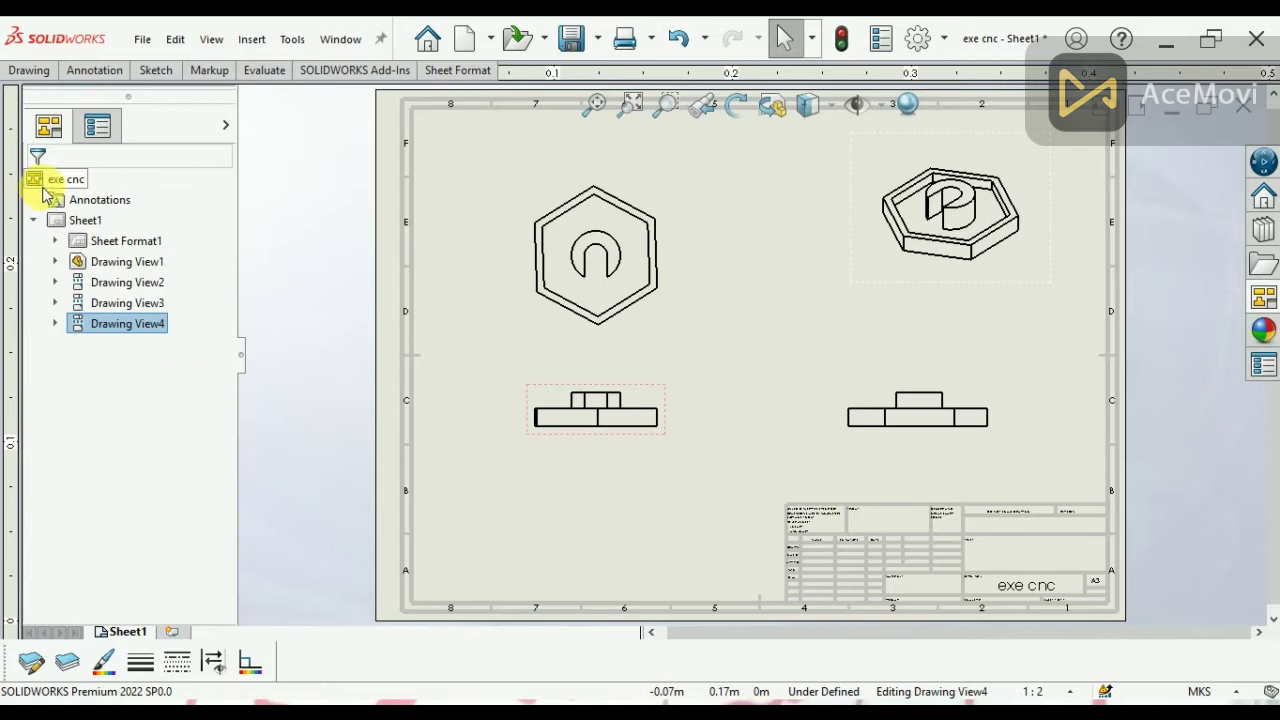
# Give Drawing View1 a custom 1:2 scale.
pyautogui.click(658, 400)
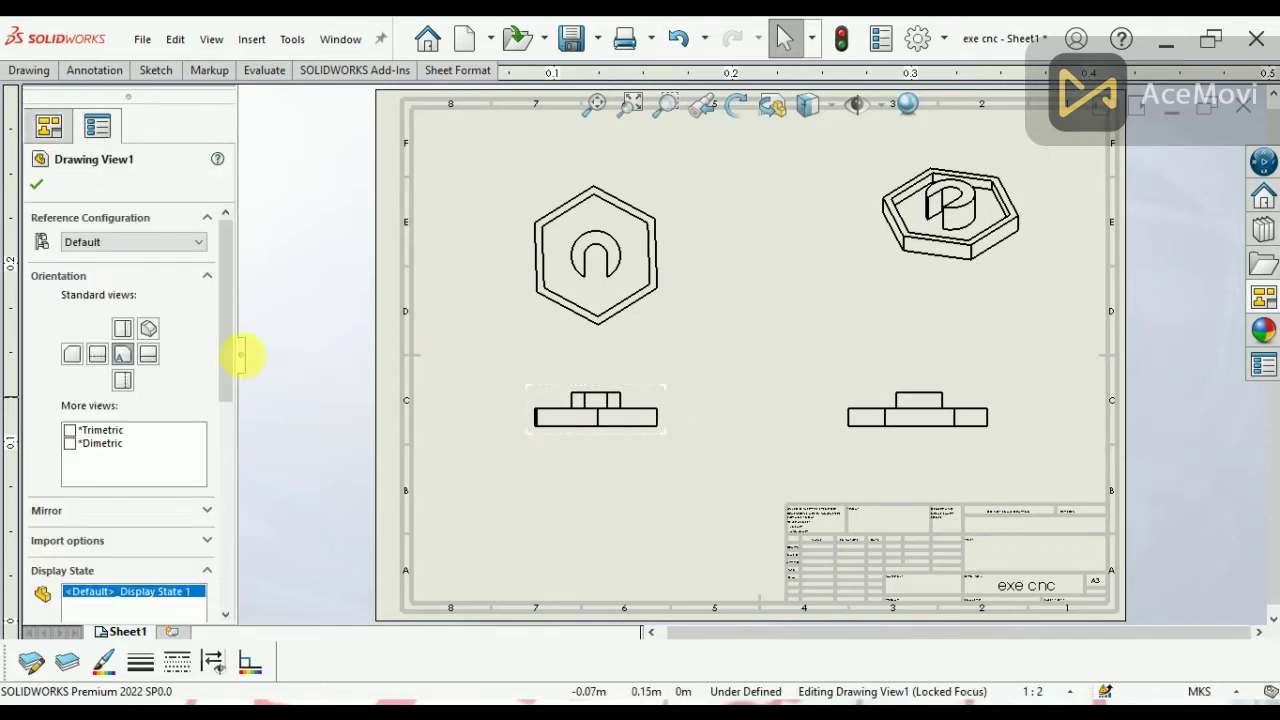
pyautogui.moveTo(228, 357); pyautogui.dragTo(196, 538)
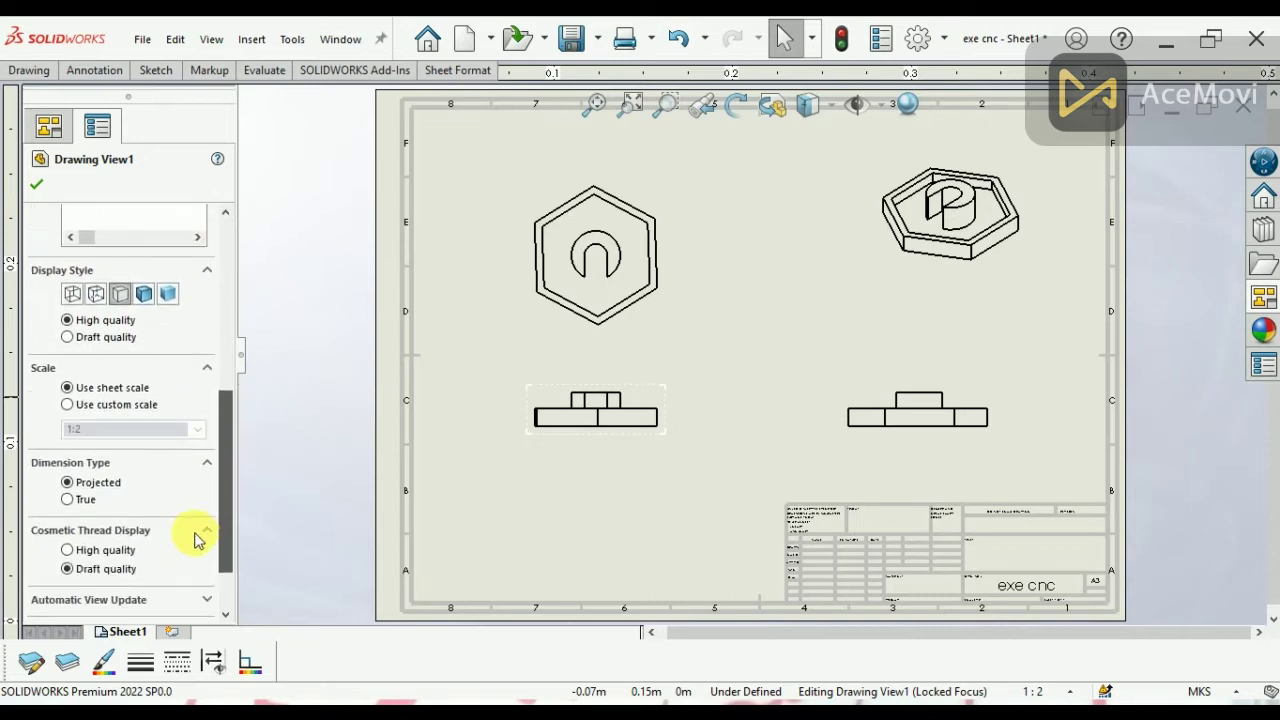
pyautogui.scroll(-3, 196, 545)
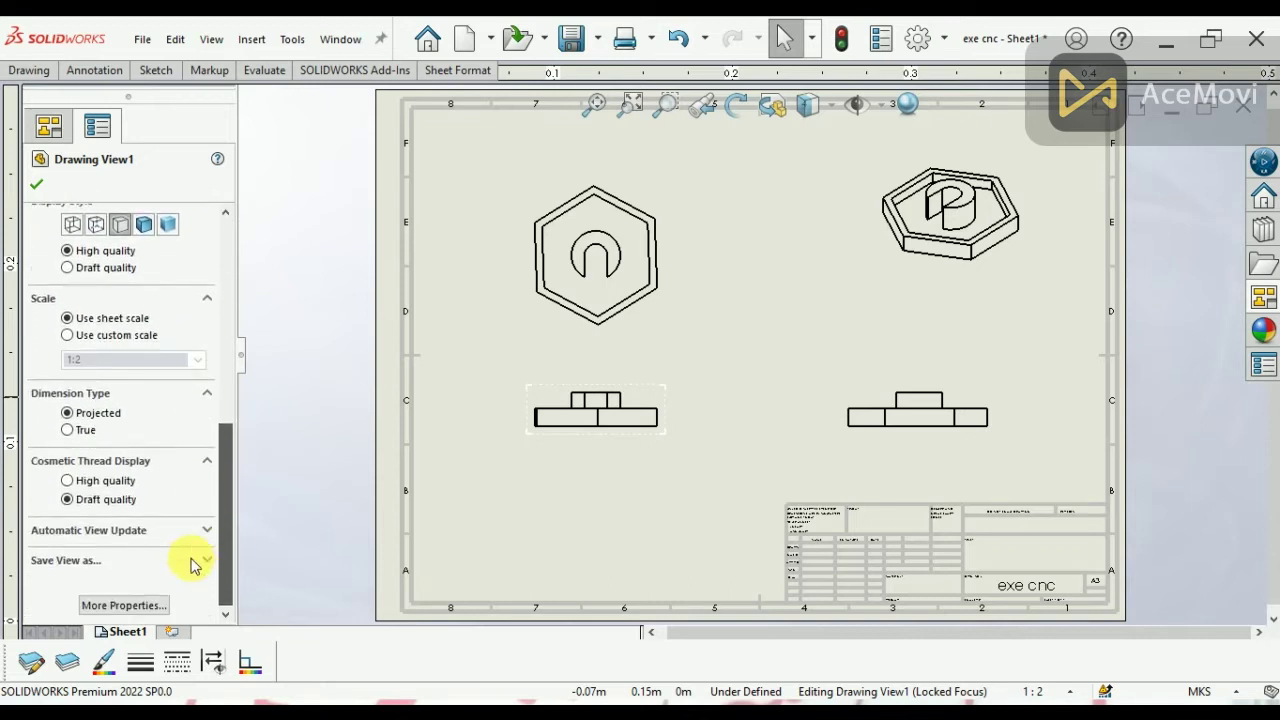
pyautogui.click(67, 336)
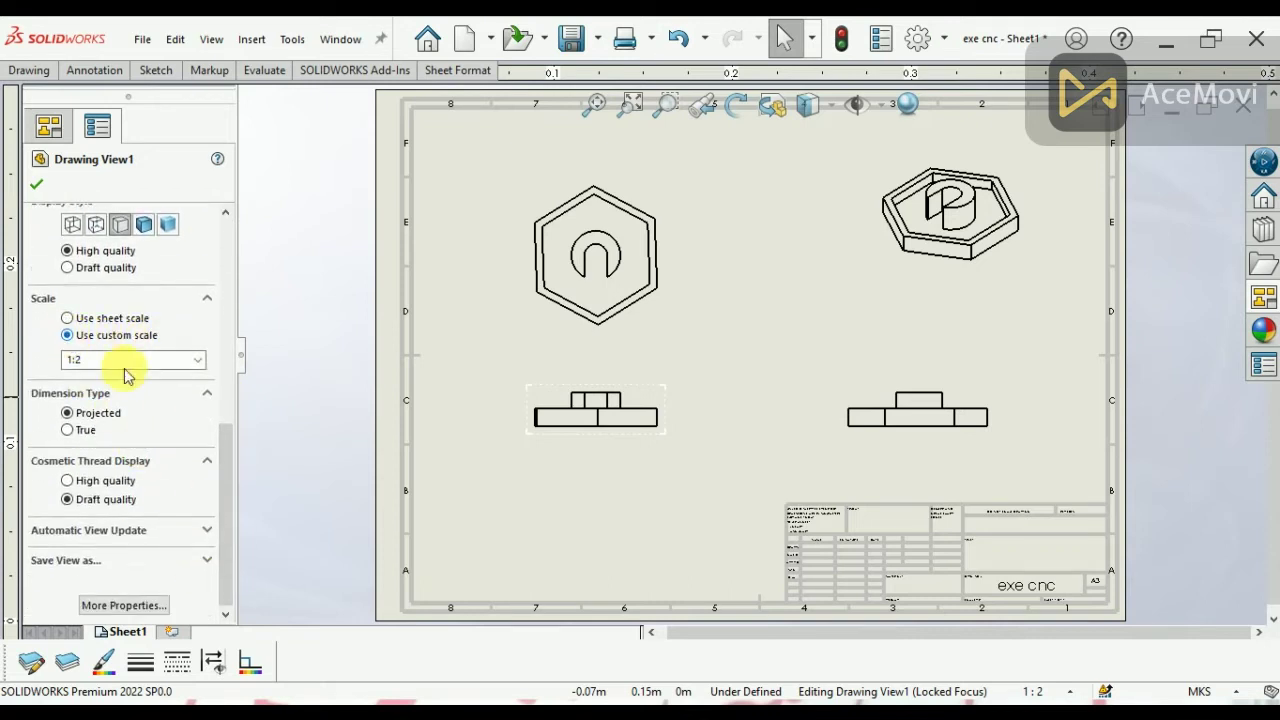
pyautogui.click(198, 362)
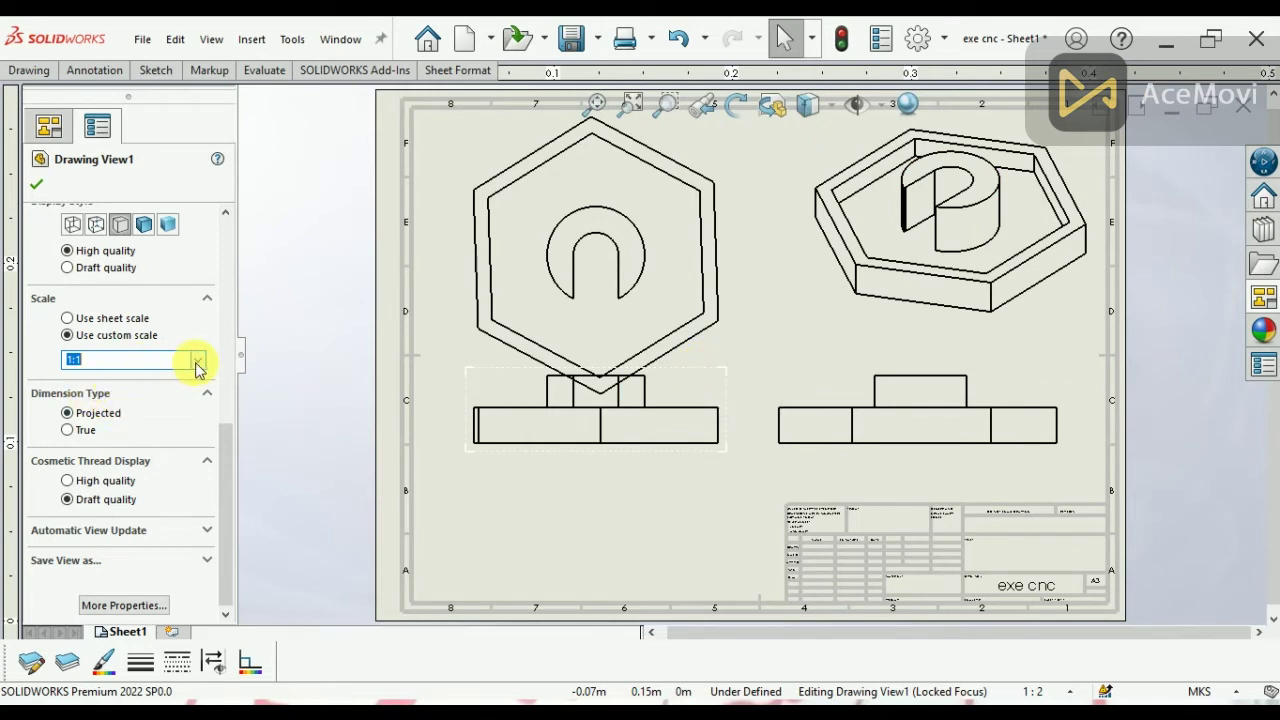
pyautogui.click(197, 368)
pyautogui.click(157, 392)
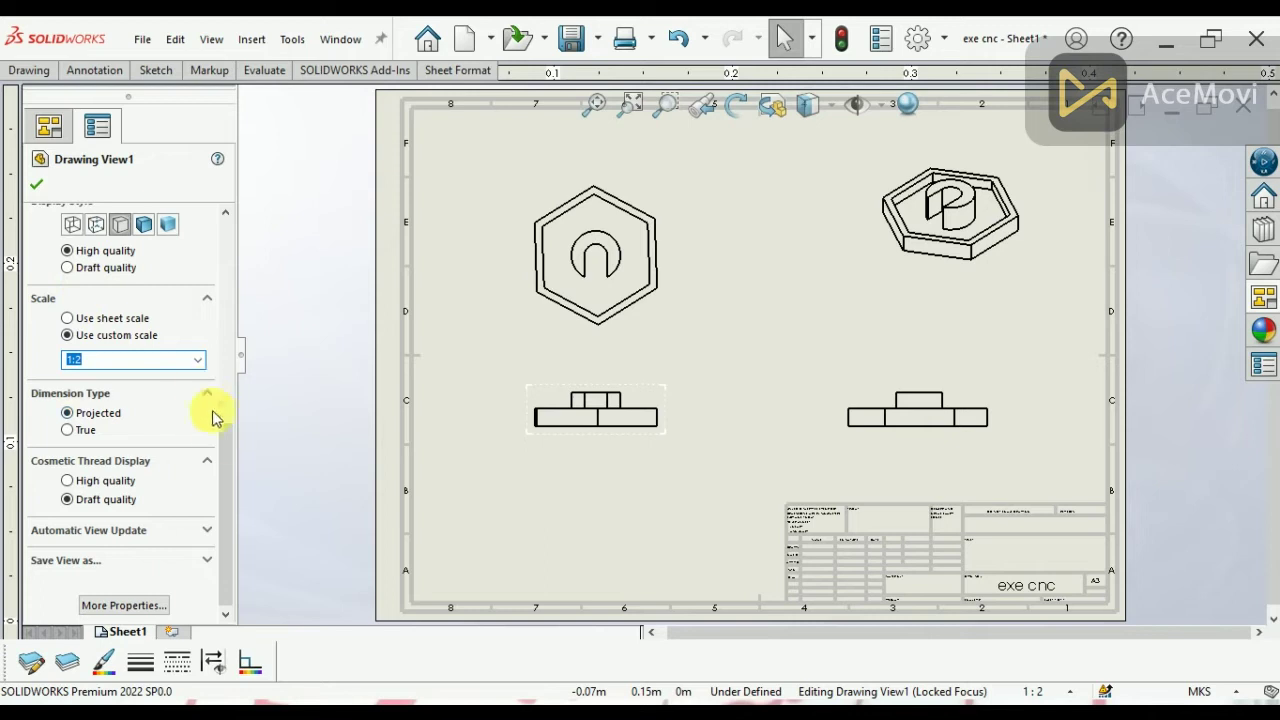
pyautogui.moveTo(228, 460); pyautogui.dragTo(229, 443)
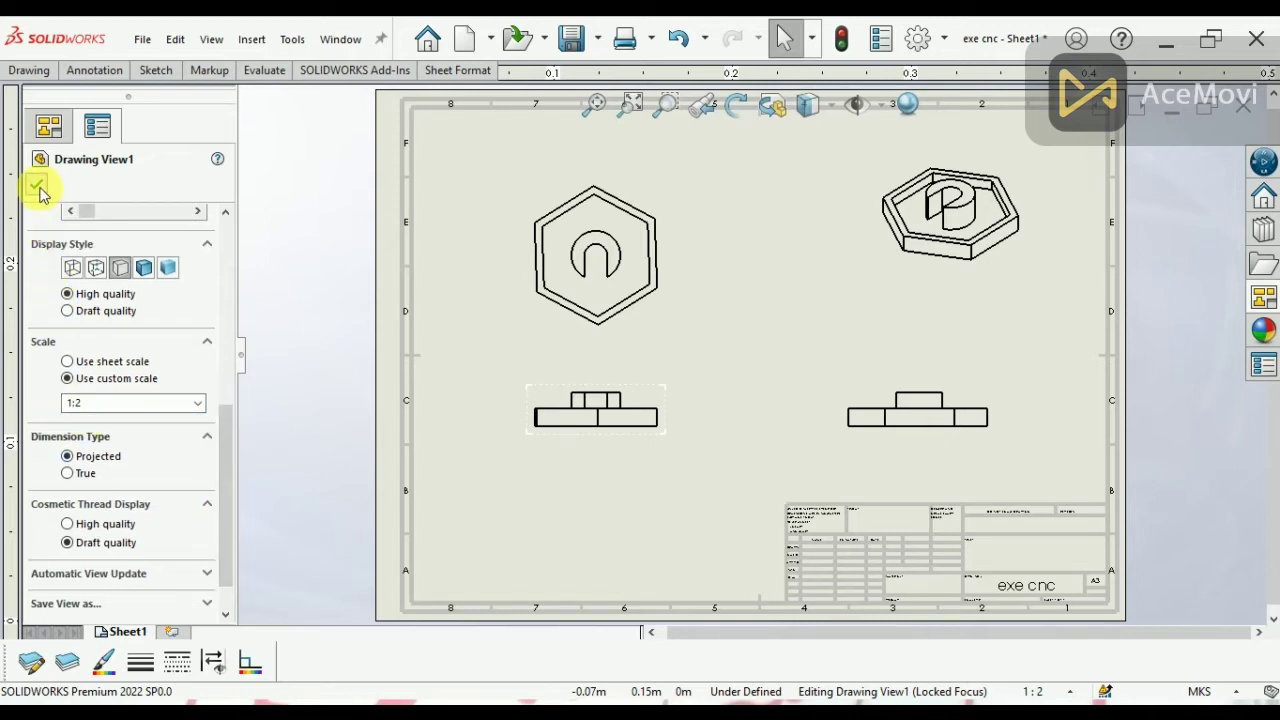
pyautogui.click(40, 190)
# Set the isometric view's display style to Shaded With Edges.
pyautogui.click(661, 517)
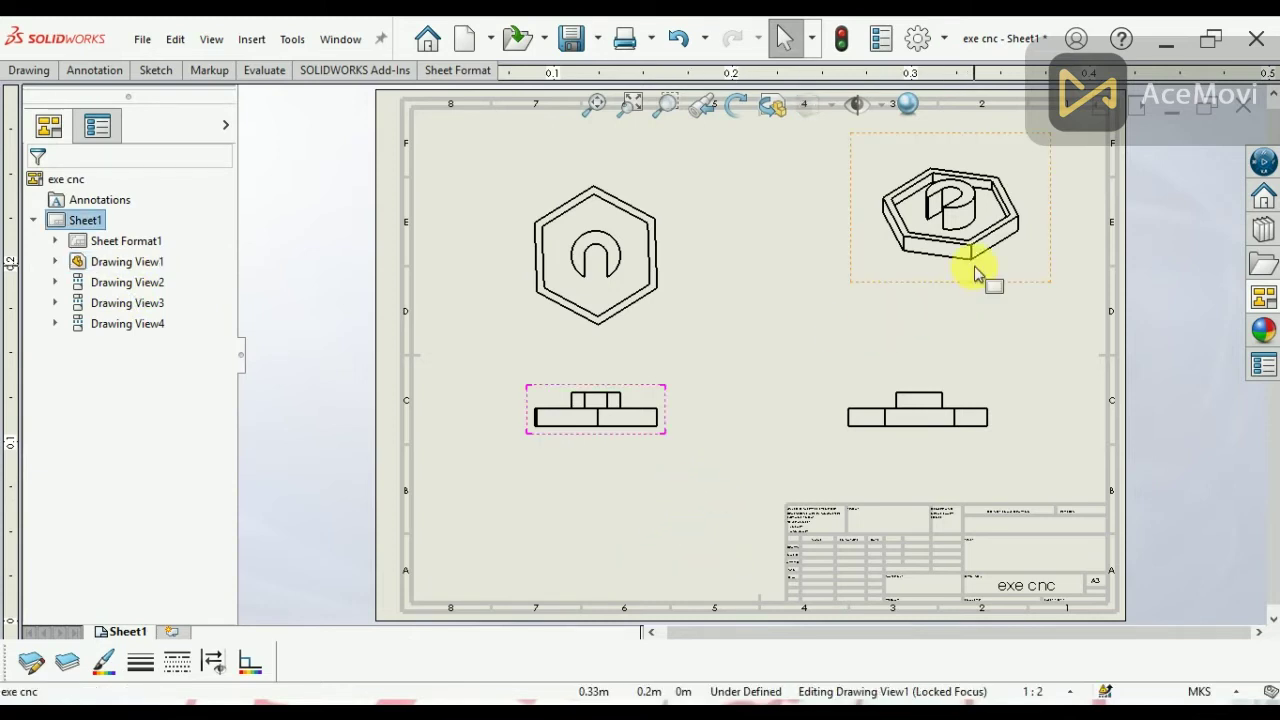
pyautogui.click(1022, 266)
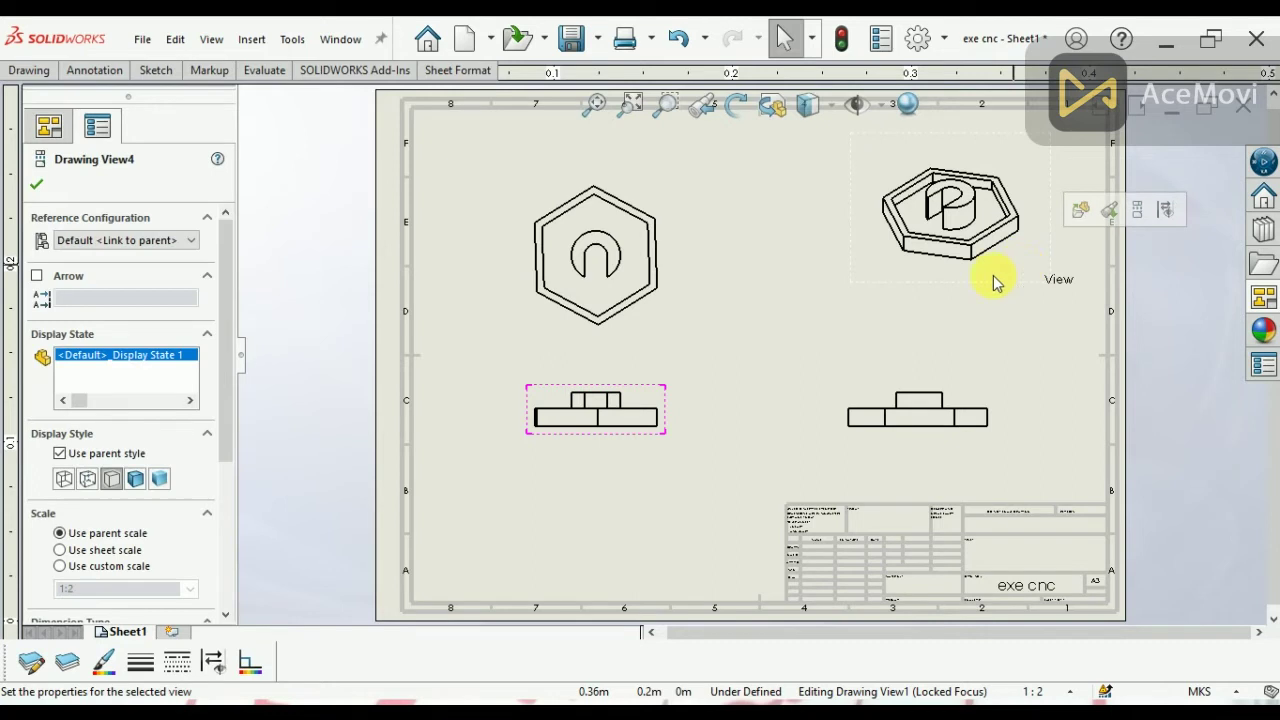
pyautogui.click(136, 480)
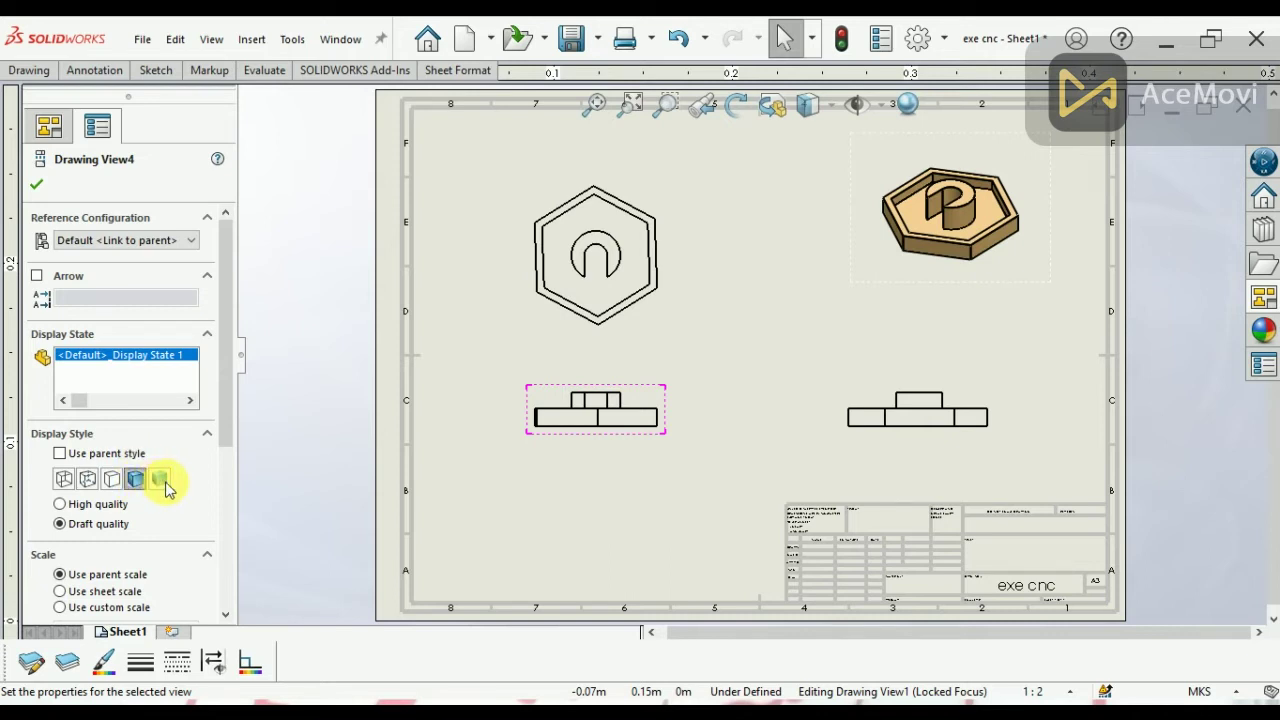
pyautogui.click(160, 479)
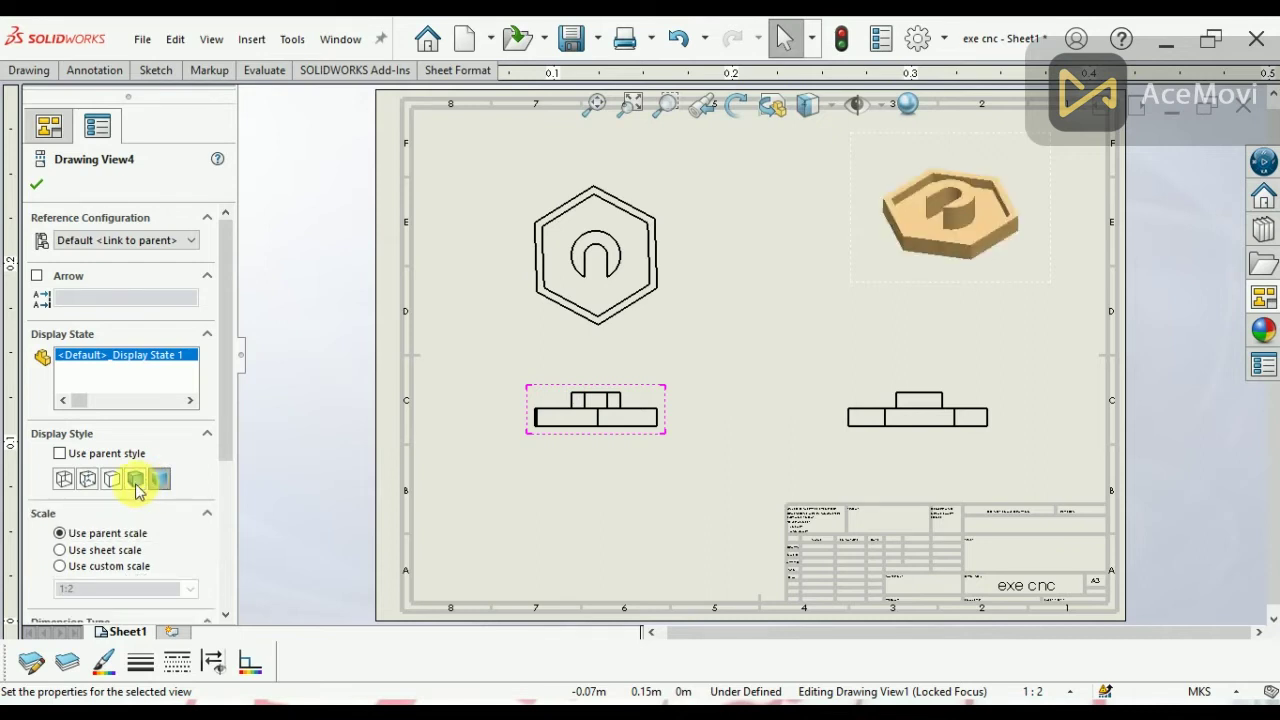
pyautogui.click(136, 487)
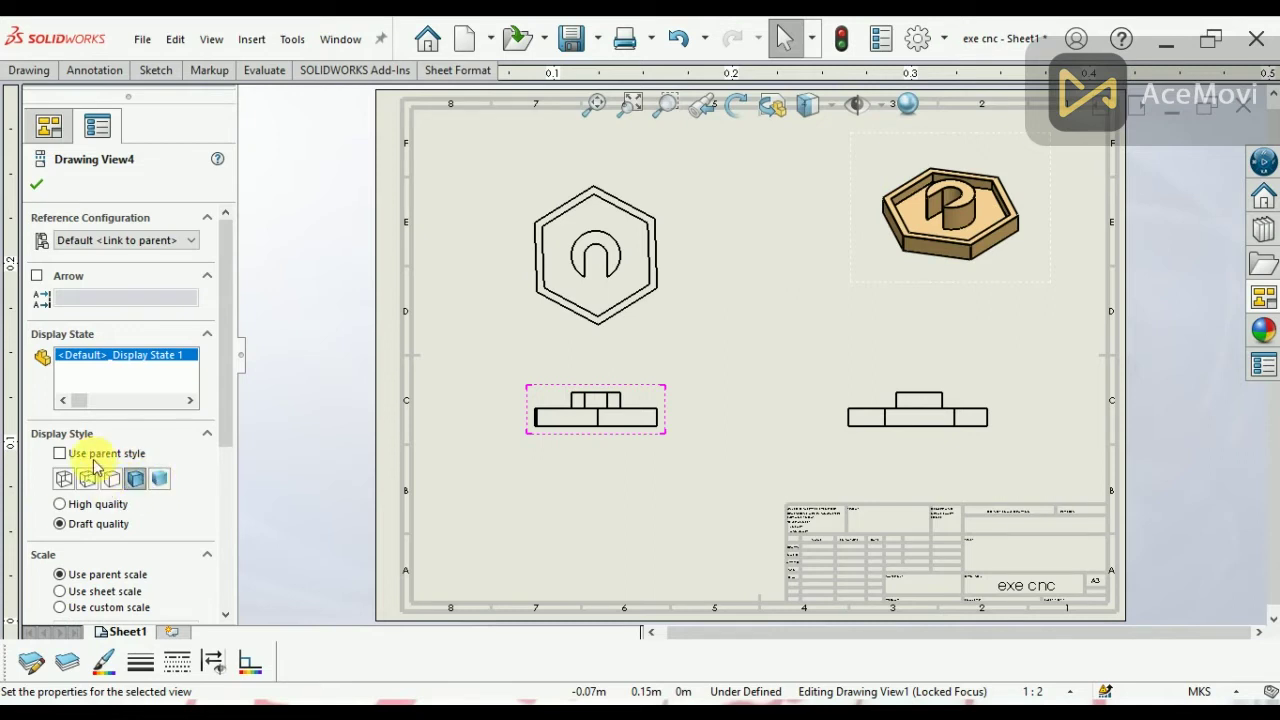
pyautogui.click(38, 188)
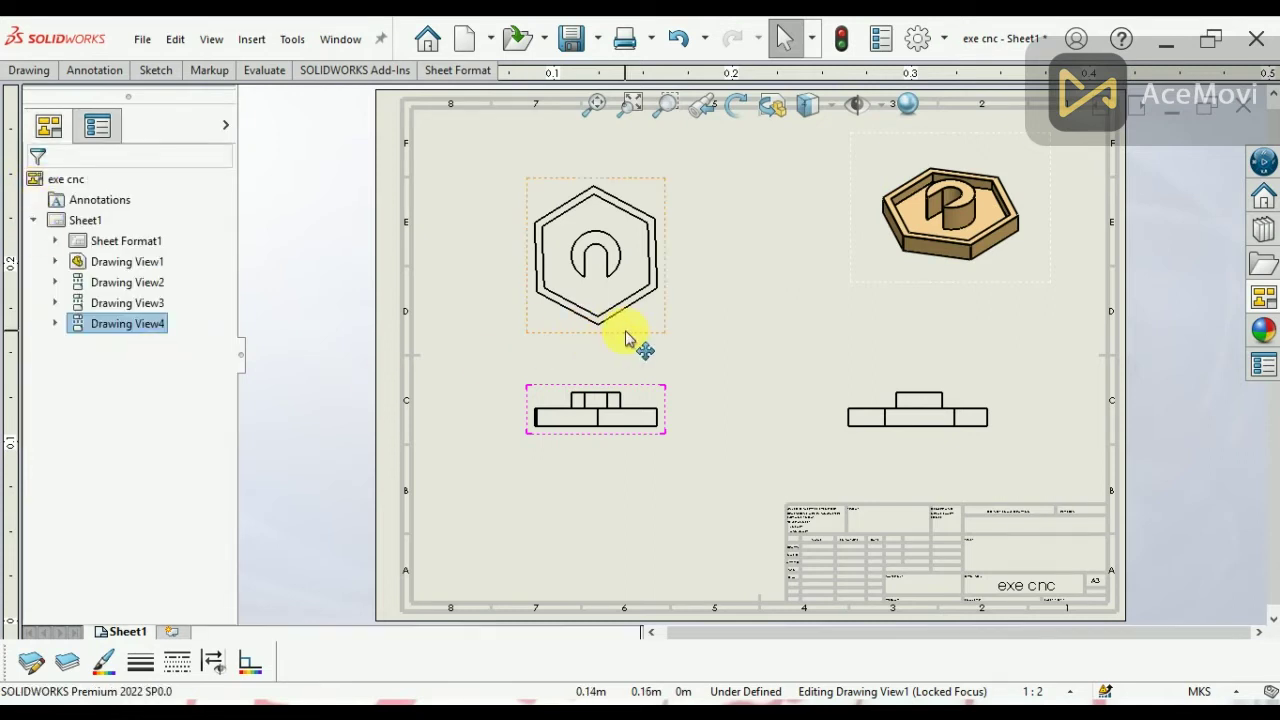
pyautogui.click(730, 298)
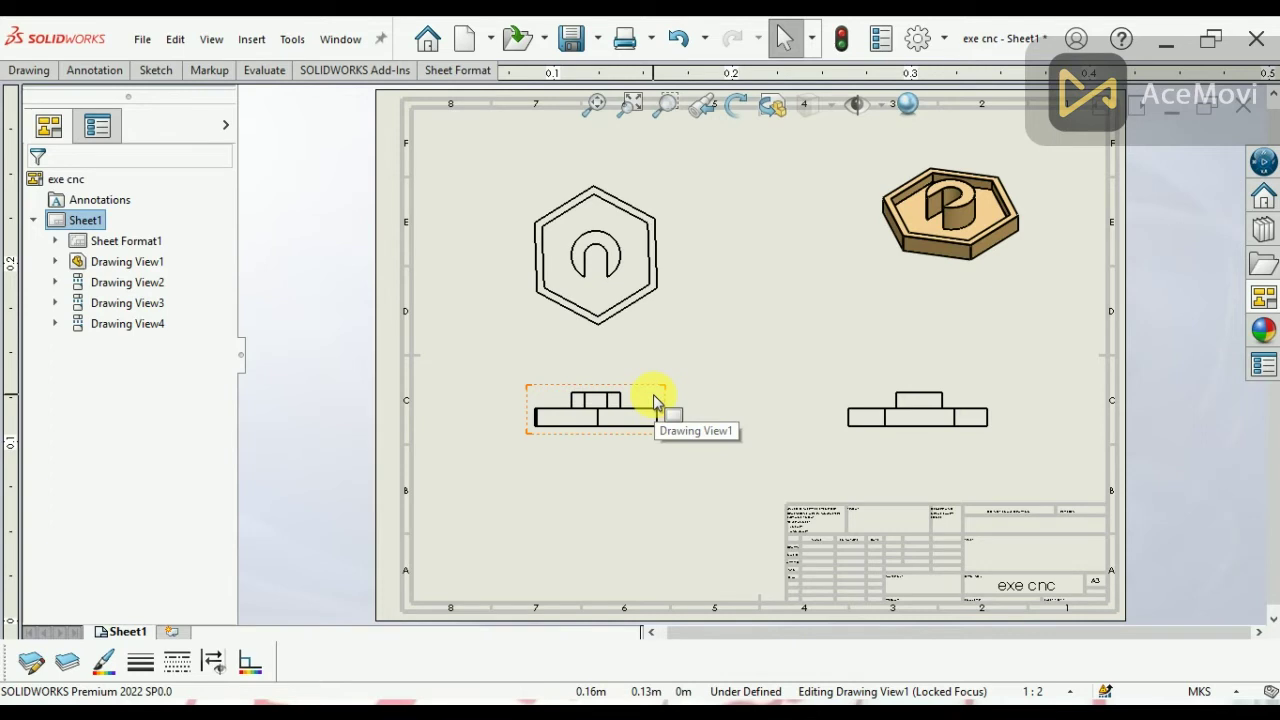
# Set Drawing View1's display style to Hidden Lines Visible.
pyautogui.click(655, 402)
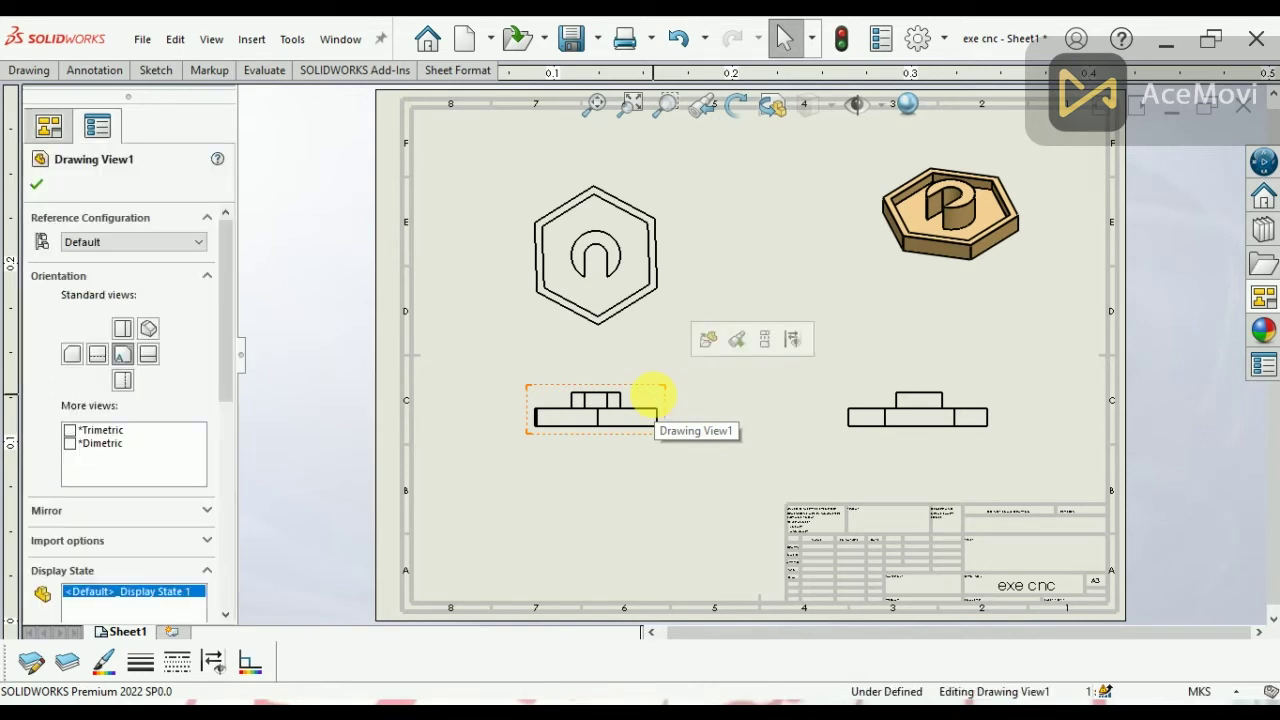
pyautogui.moveTo(226, 393)
pyautogui.mouseDown()
pyautogui.moveTo(220, 577)
pyautogui.moveTo(216, 562)
pyautogui.mouseUp()
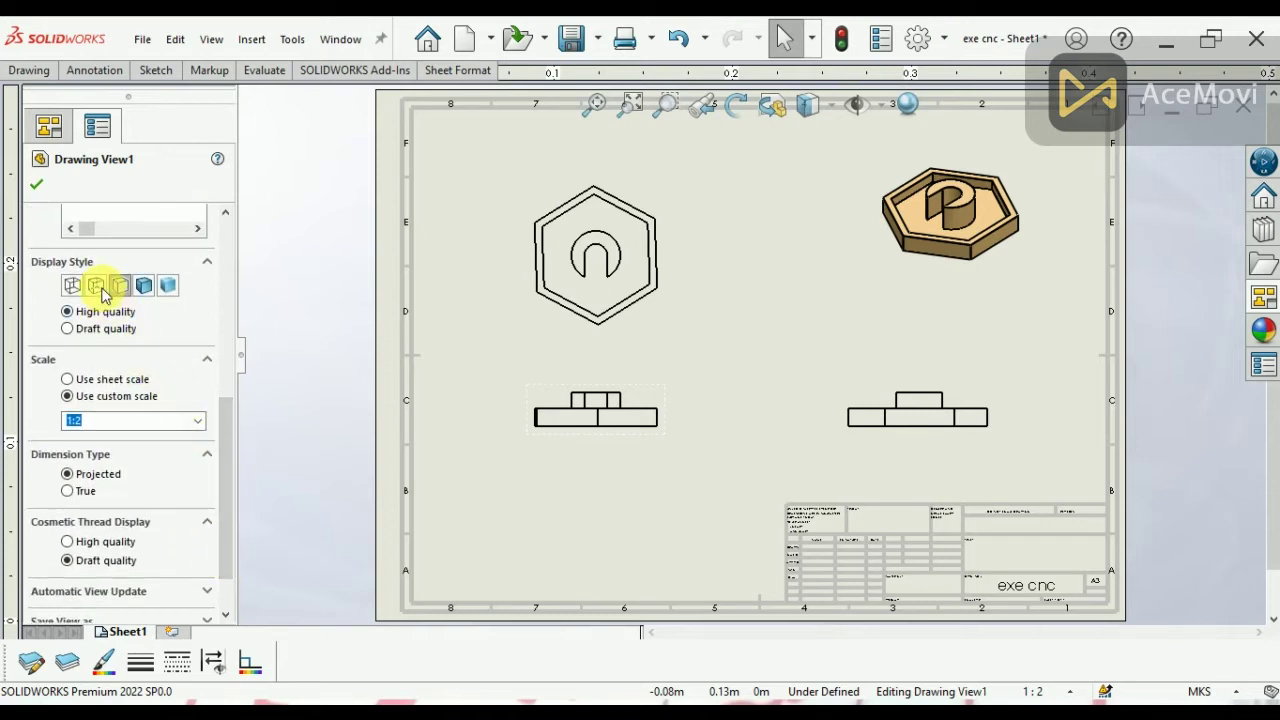
pyautogui.click(97, 287)
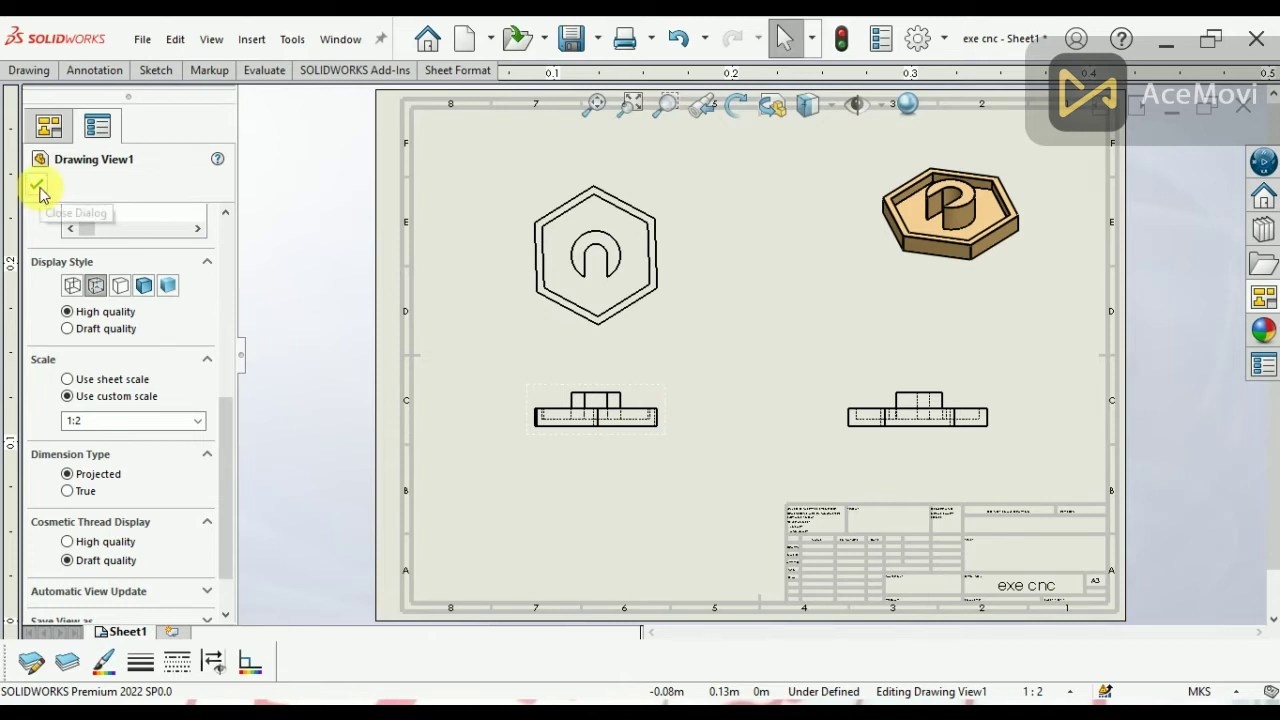
pyautogui.click(38, 186)
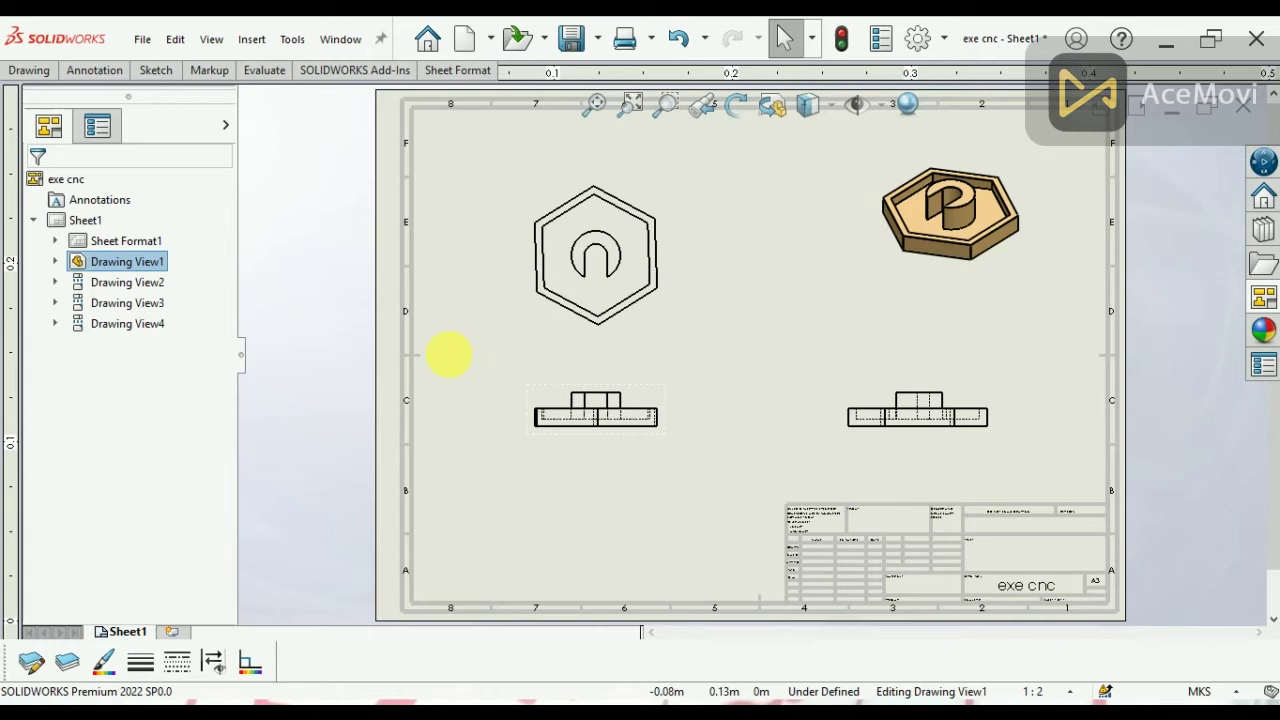
# Cut Section A-A vertically through the front view's centre and place it beside it.
pyautogui.click(95, 72)
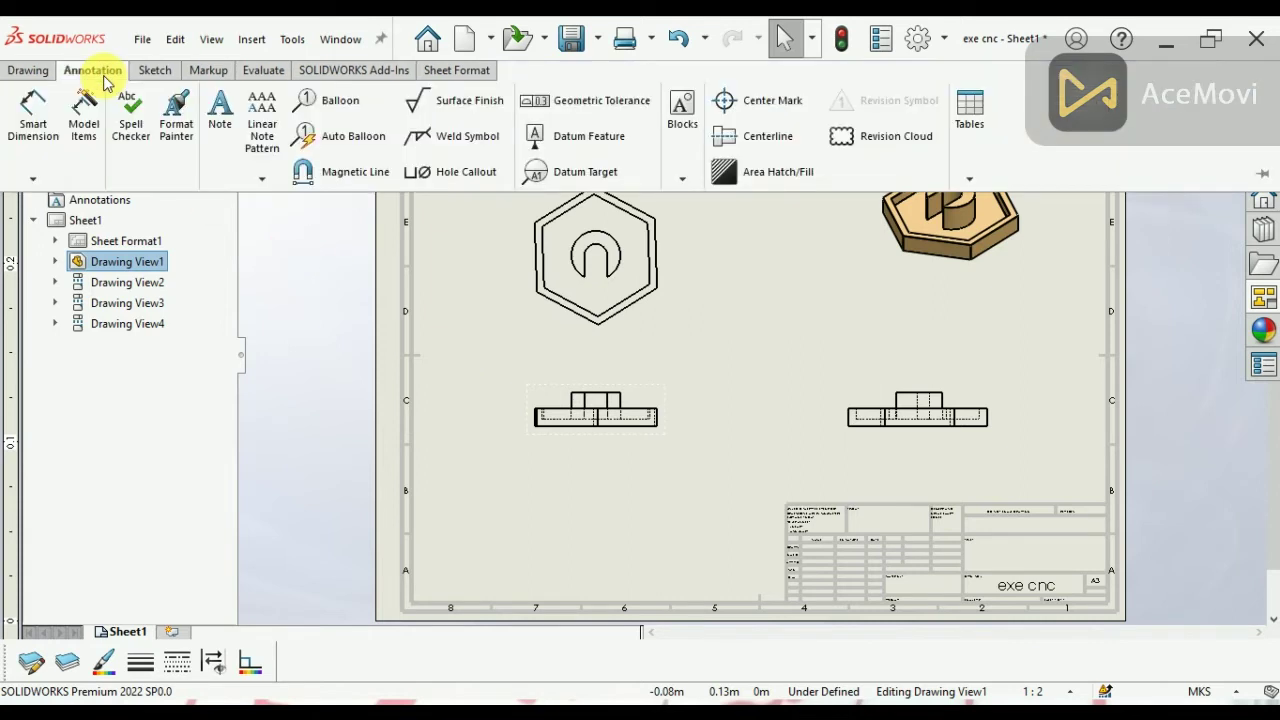
pyautogui.click(40, 72)
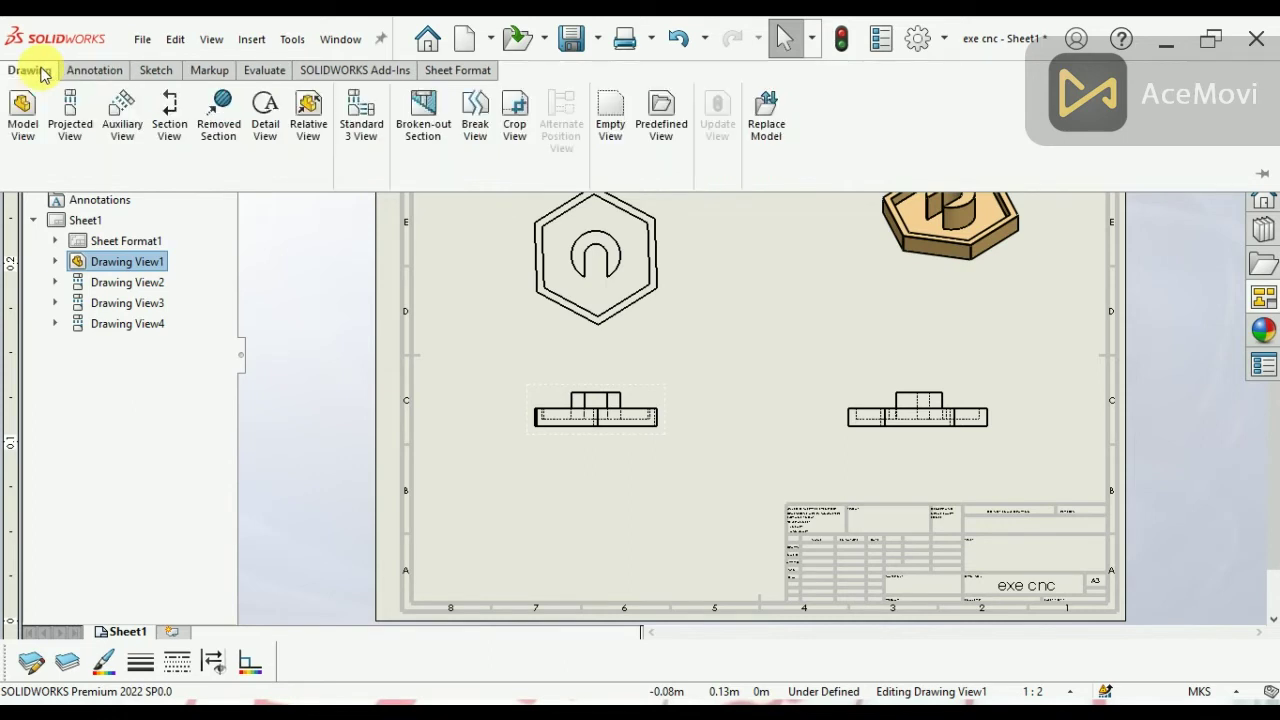
pyautogui.click(172, 118)
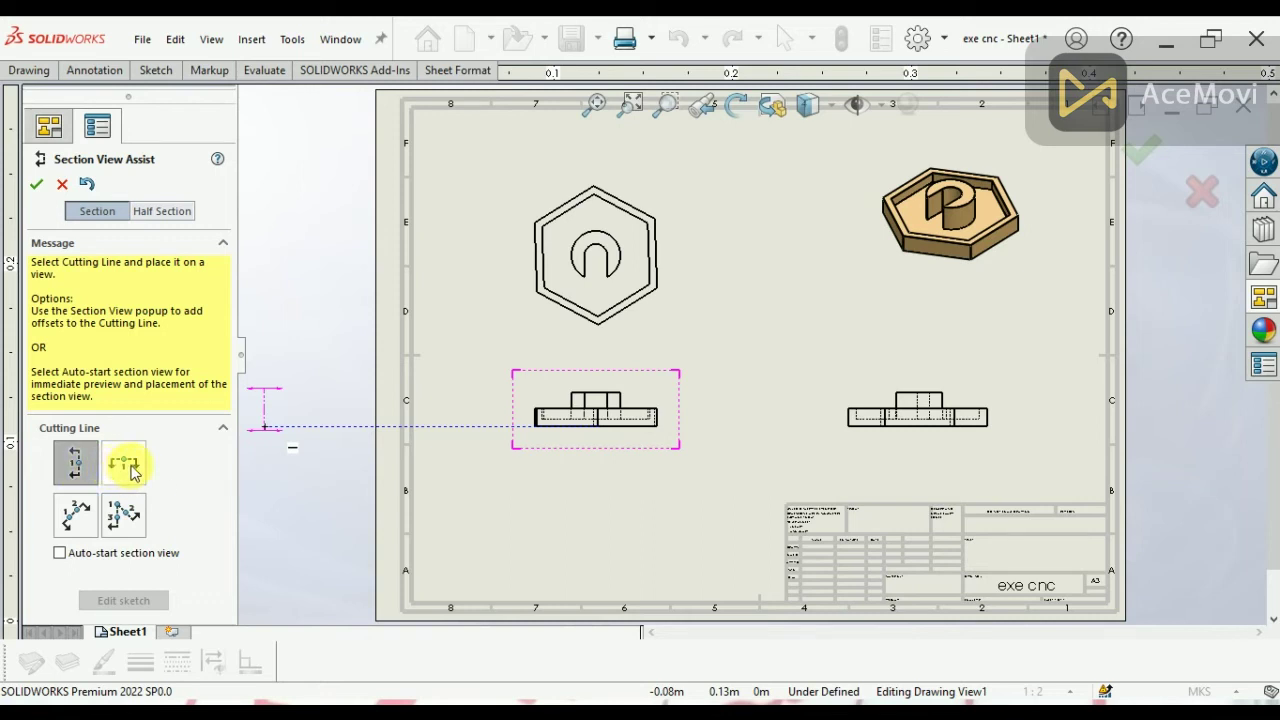
pyautogui.click(599, 432)
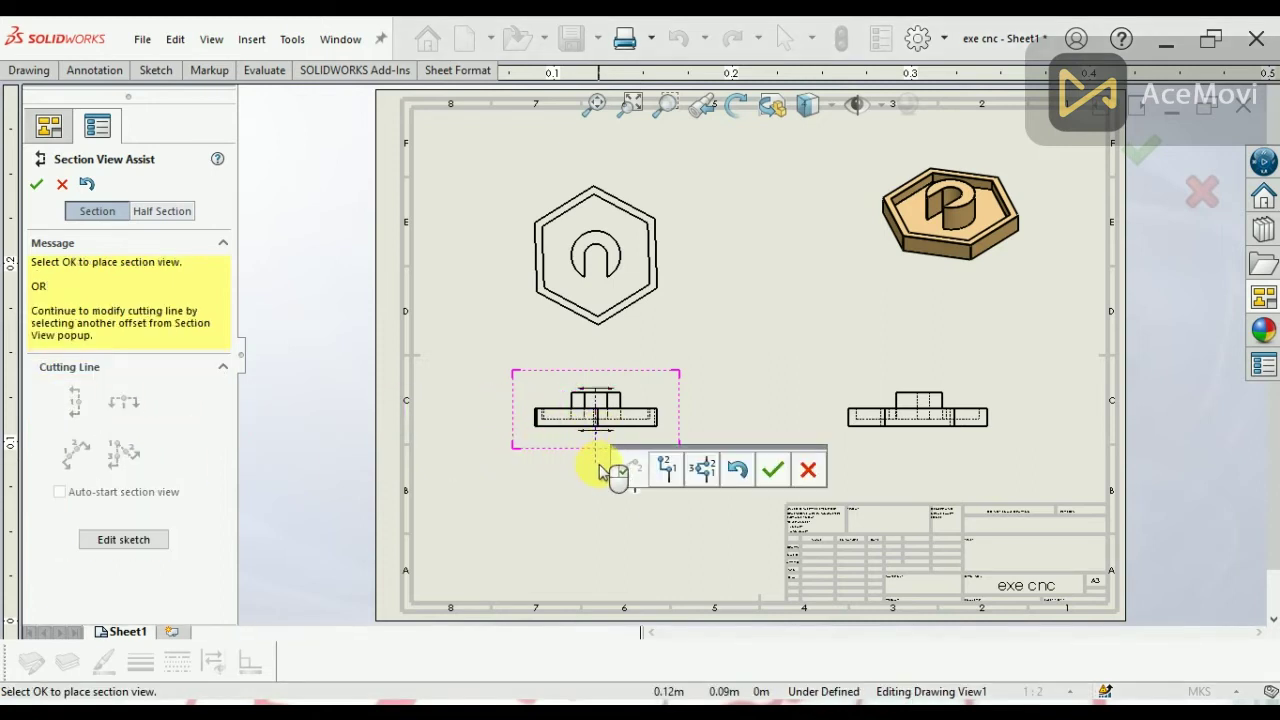
pyautogui.click(772, 470)
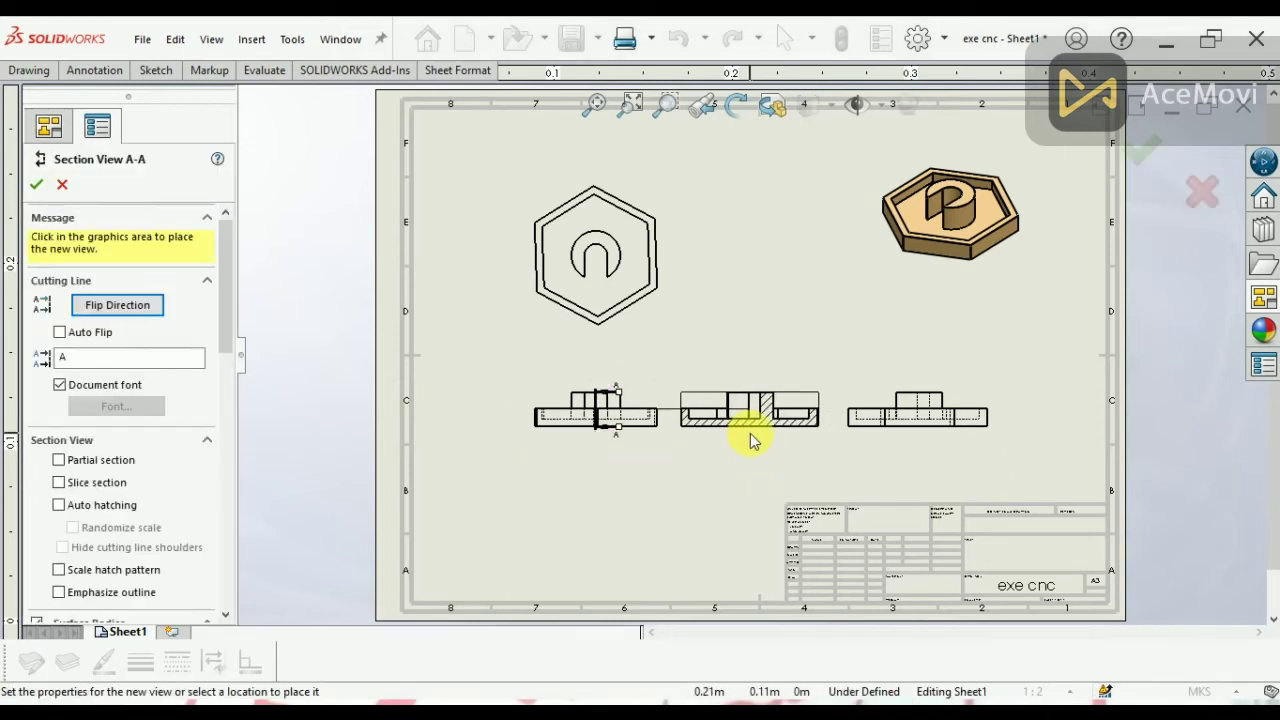
pyautogui.click(750, 440)
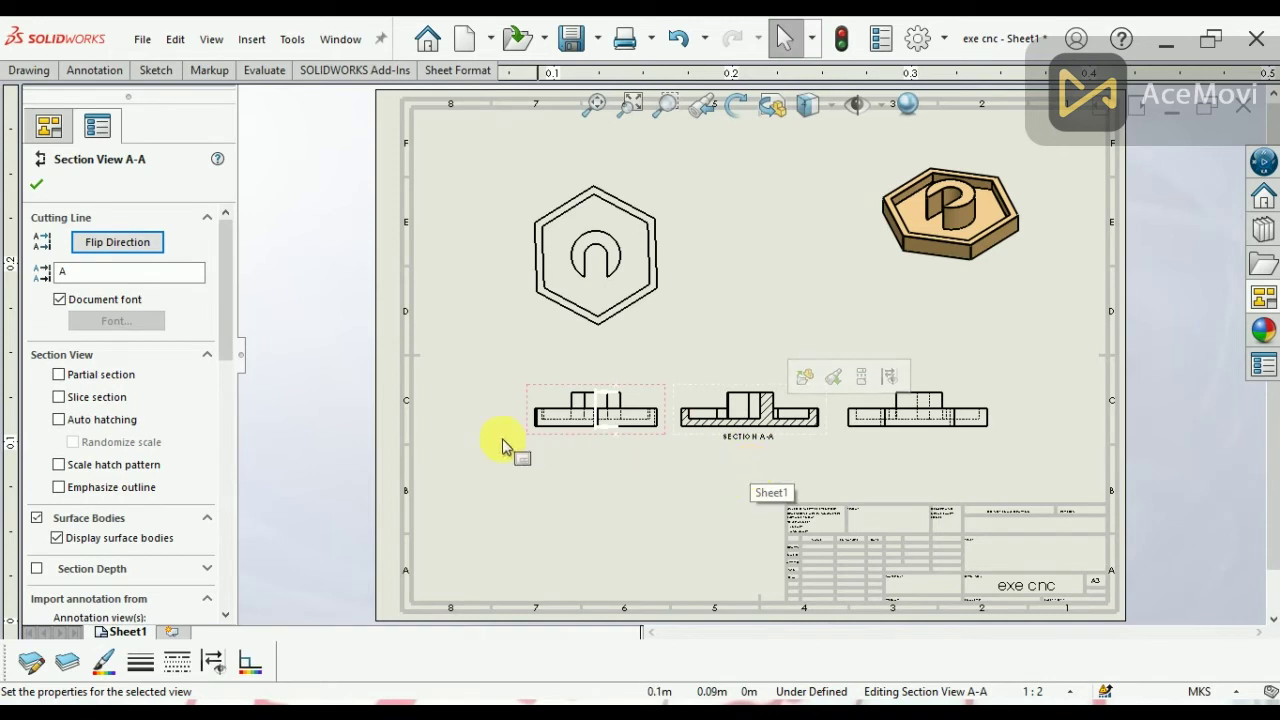
# Confirm Section A-A and move the side view and section further right.
pyautogui.click(37, 184)
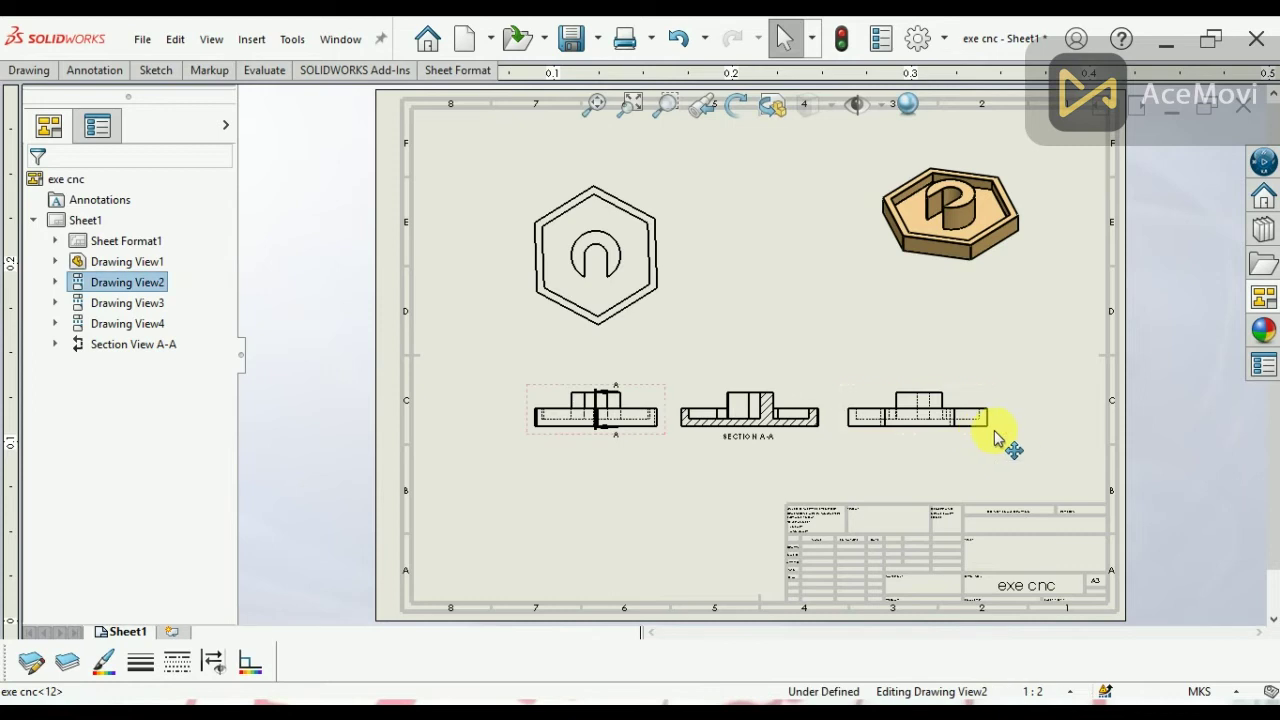
pyautogui.moveTo(1000, 428); pyautogui.dragTo(1072, 434)
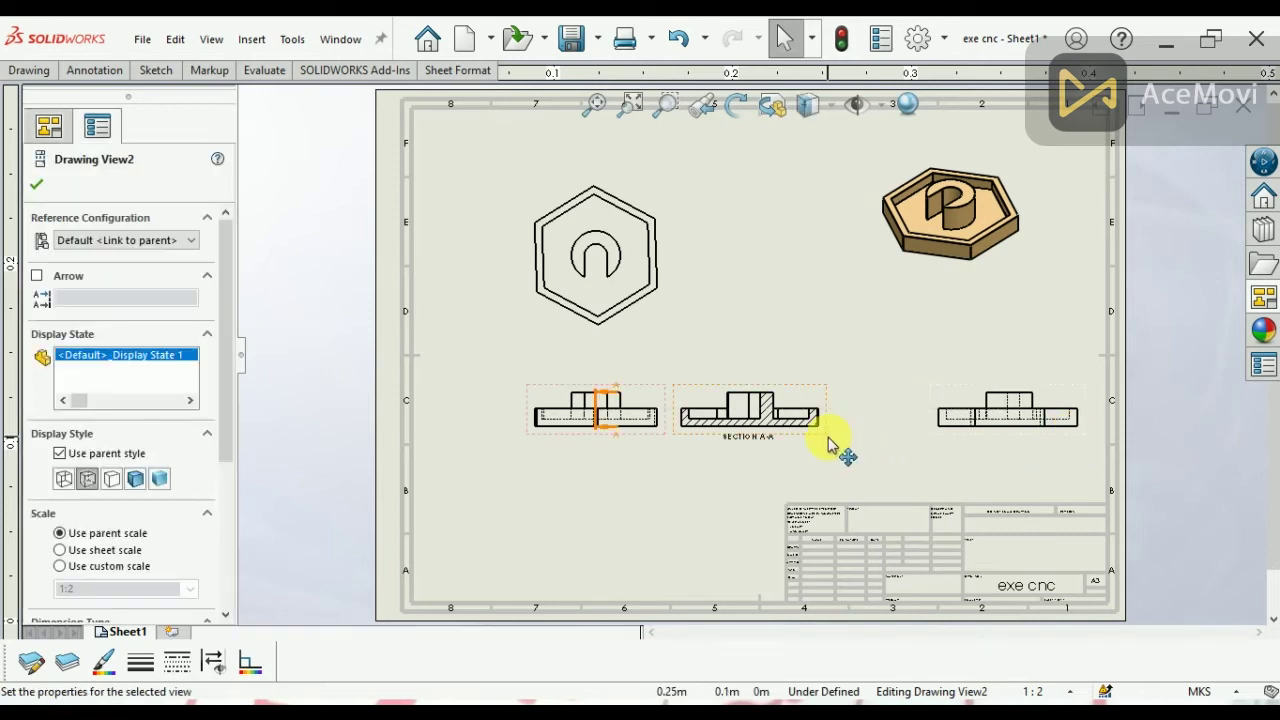
pyautogui.moveTo(833, 440); pyautogui.dragTo(908, 443)
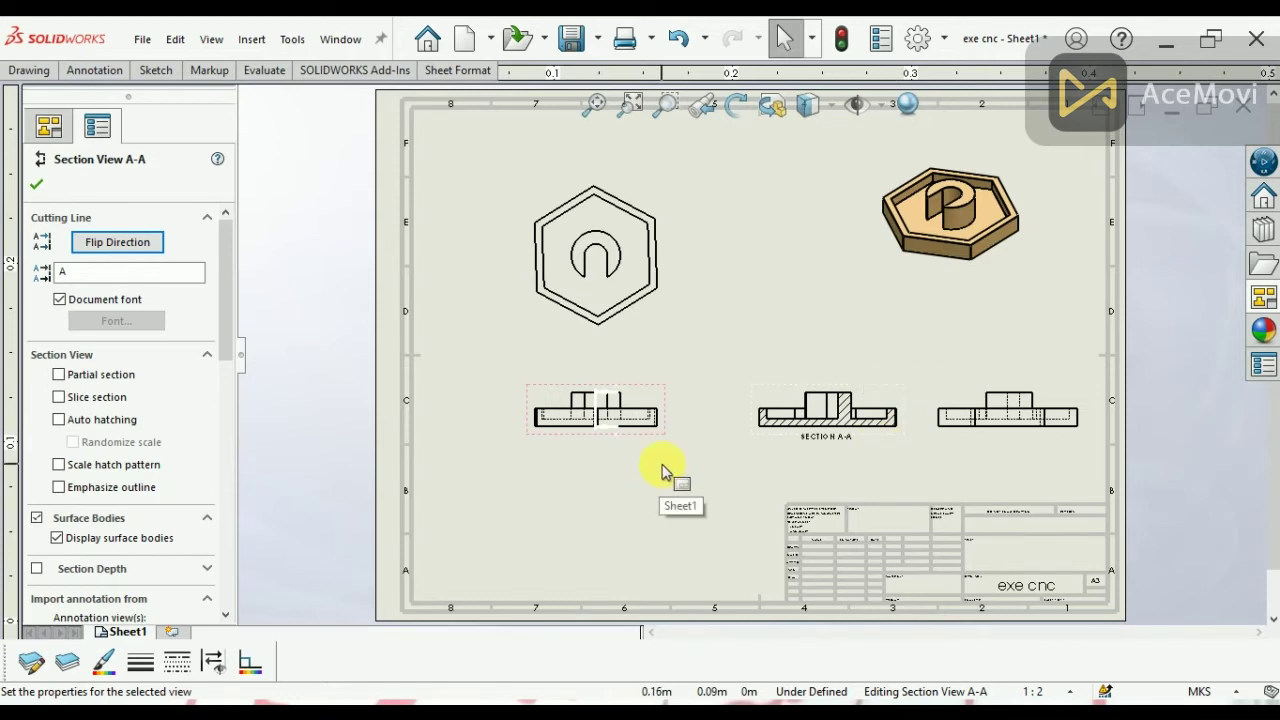
pyautogui.click(737, 330)
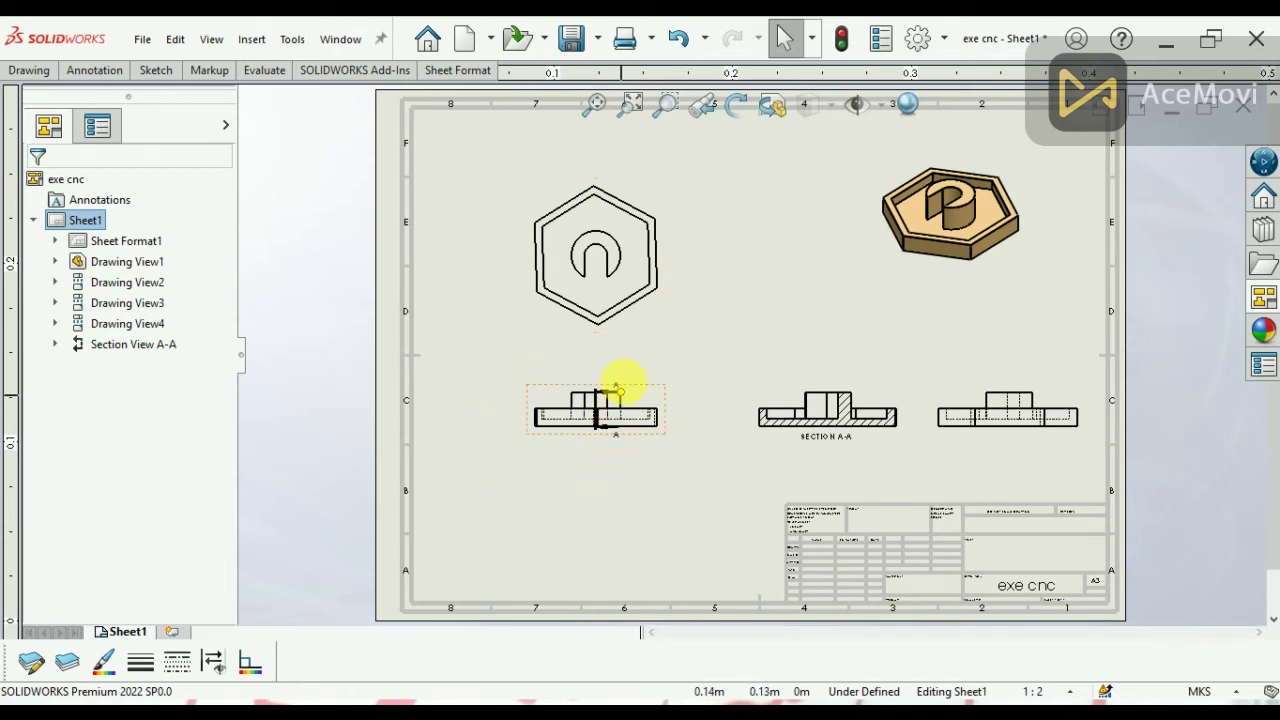
# Reposition the A label on the front view's A-A cutting line.
pyautogui.scroll(-2, 625, 390)
pyautogui.scroll(-1, 625, 390)
pyautogui.click(648, 388)
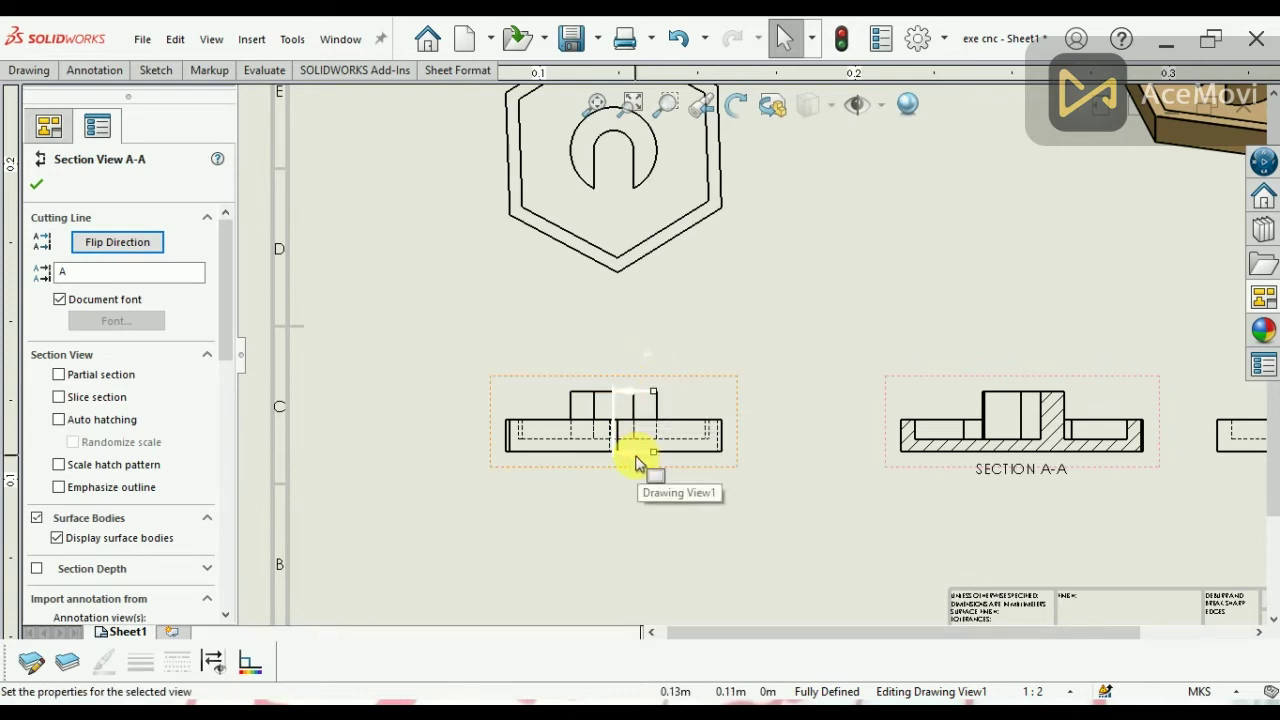
pyautogui.click(630, 468)
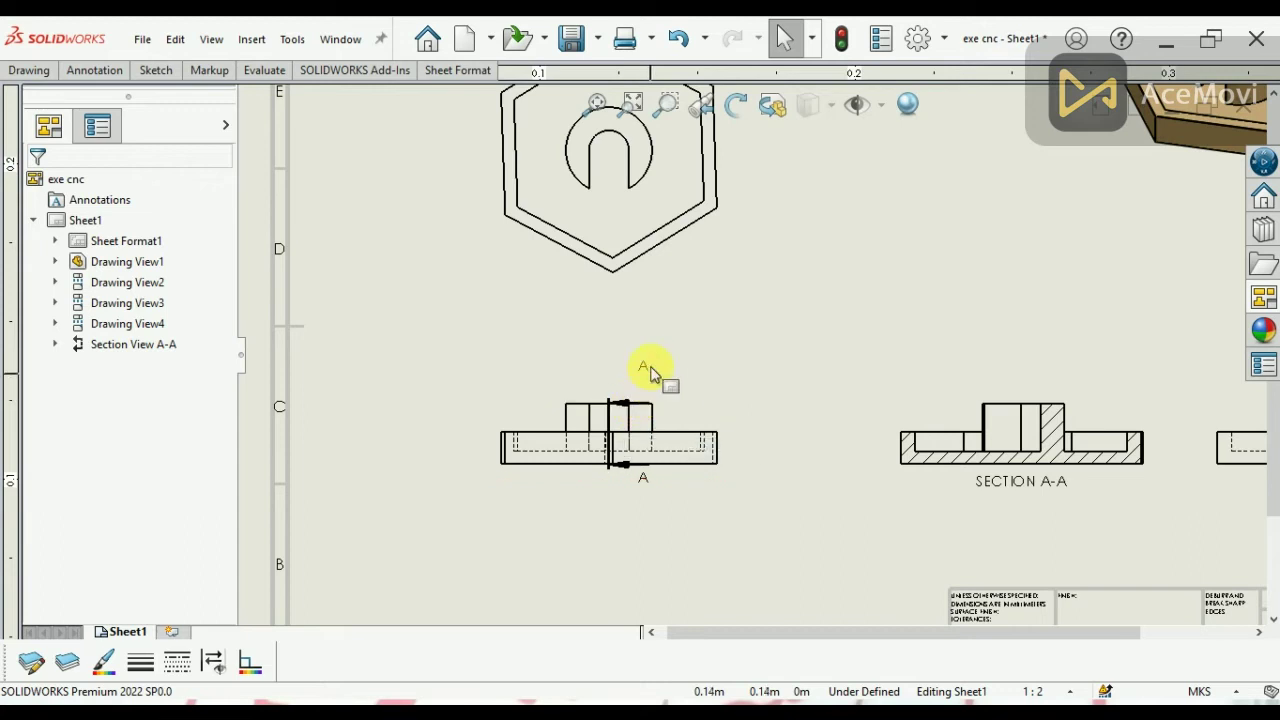
pyautogui.click(648, 392)
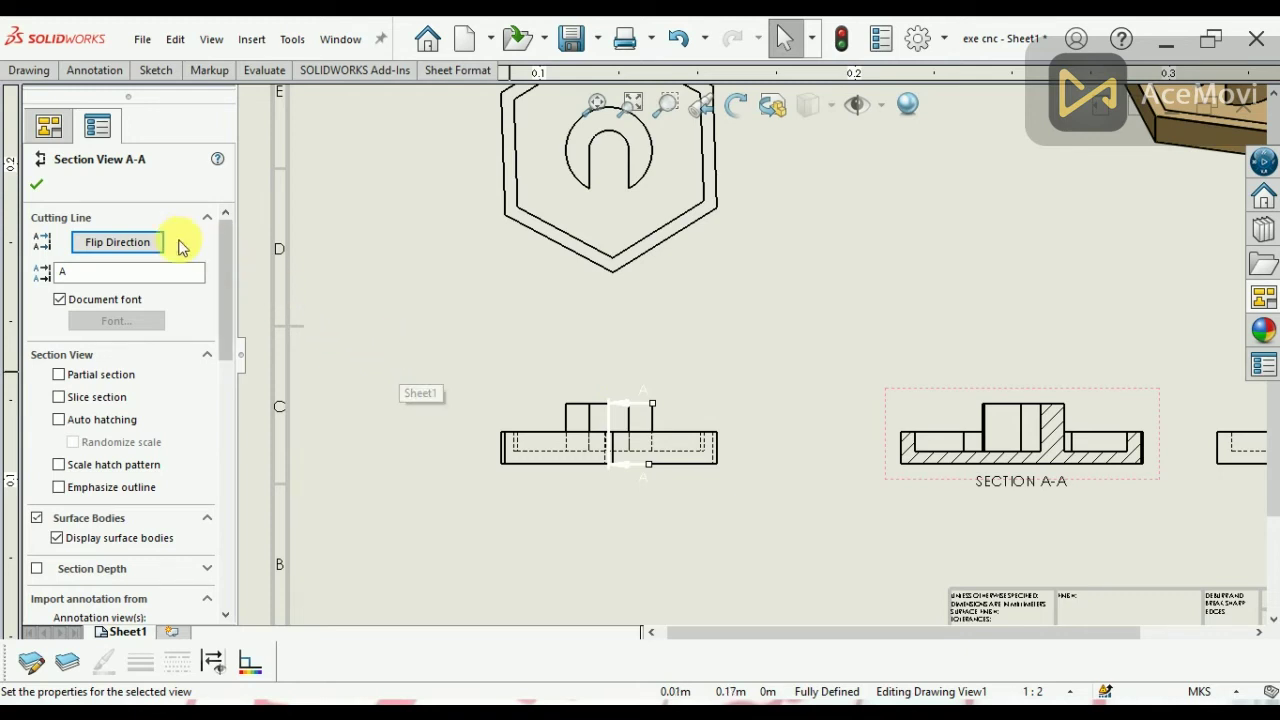
pyautogui.click(37, 185)
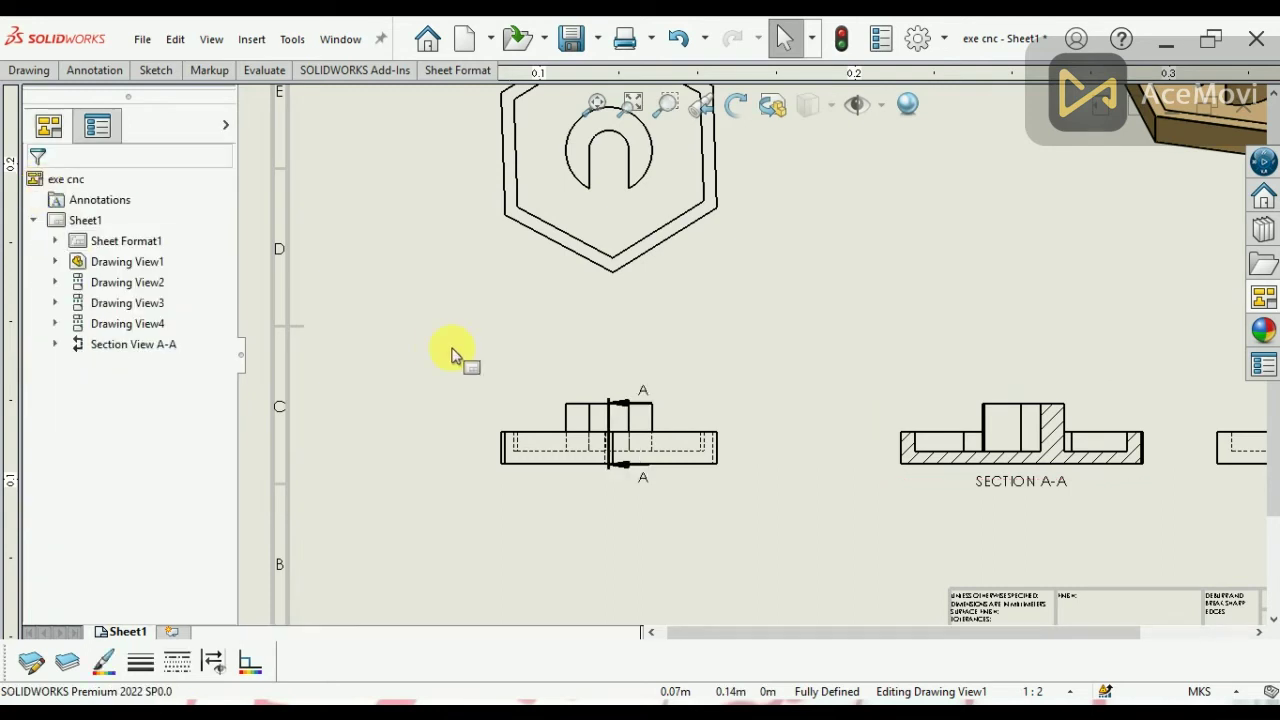
pyautogui.click(472, 537)
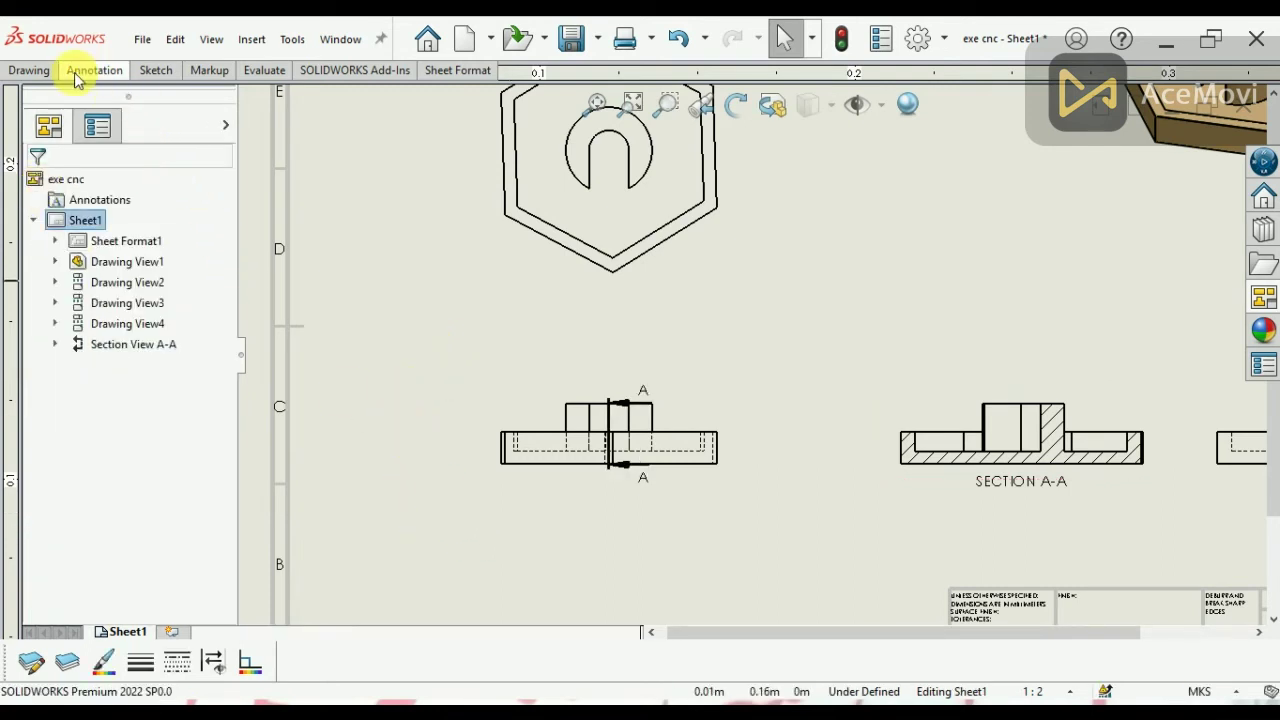
# Import the 3D model's dimensions into Drawing View1, placing the 0.02 height dimension beside the front view.
pyautogui.click(107, 79)
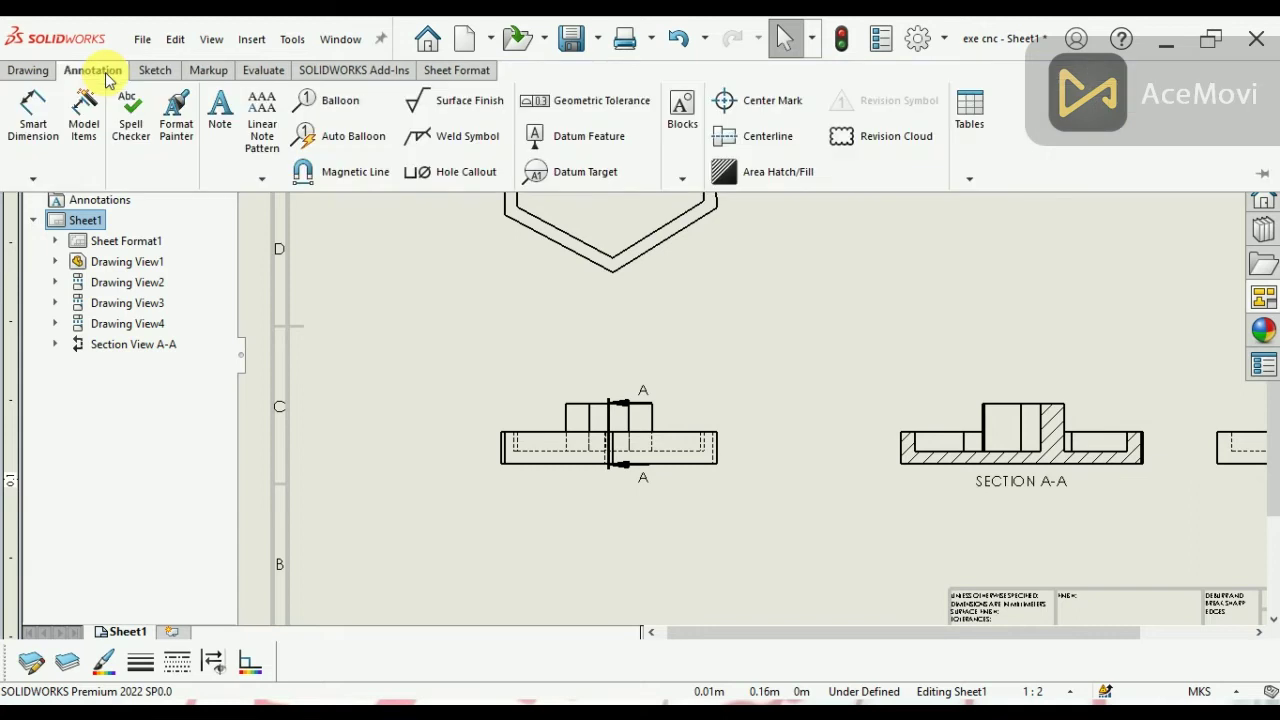
pyautogui.click(88, 148)
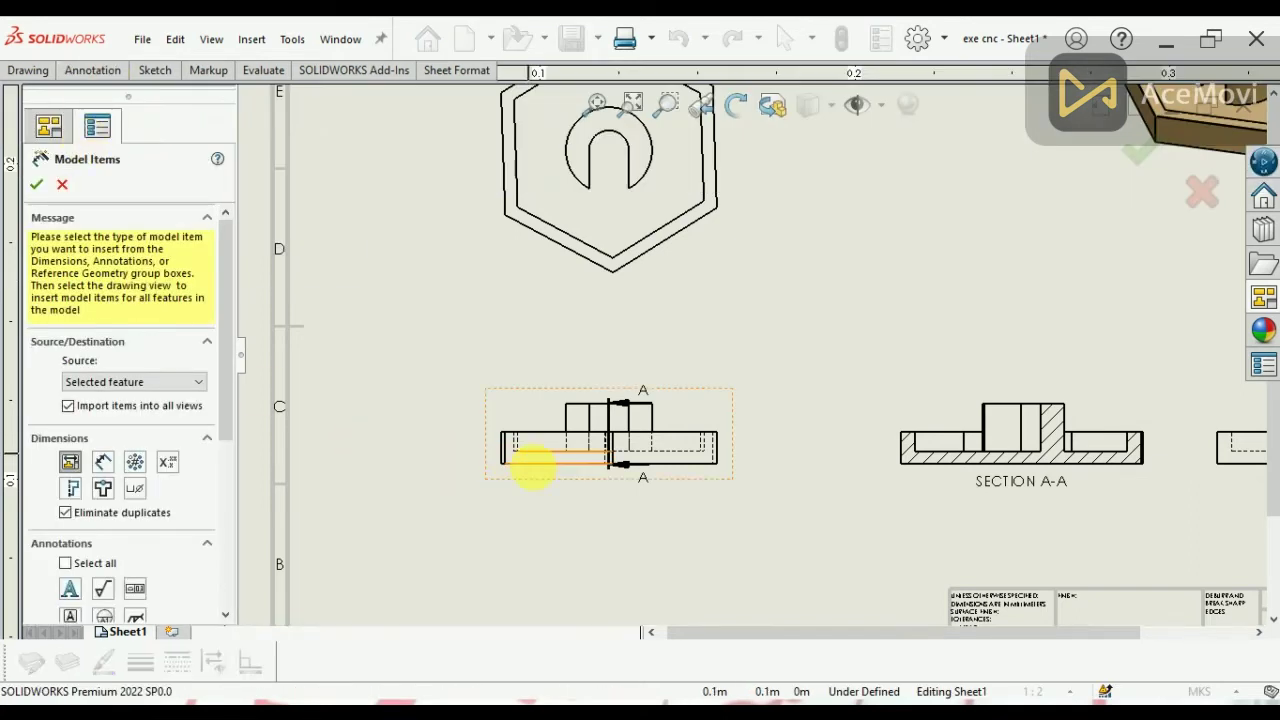
pyautogui.click(535, 472)
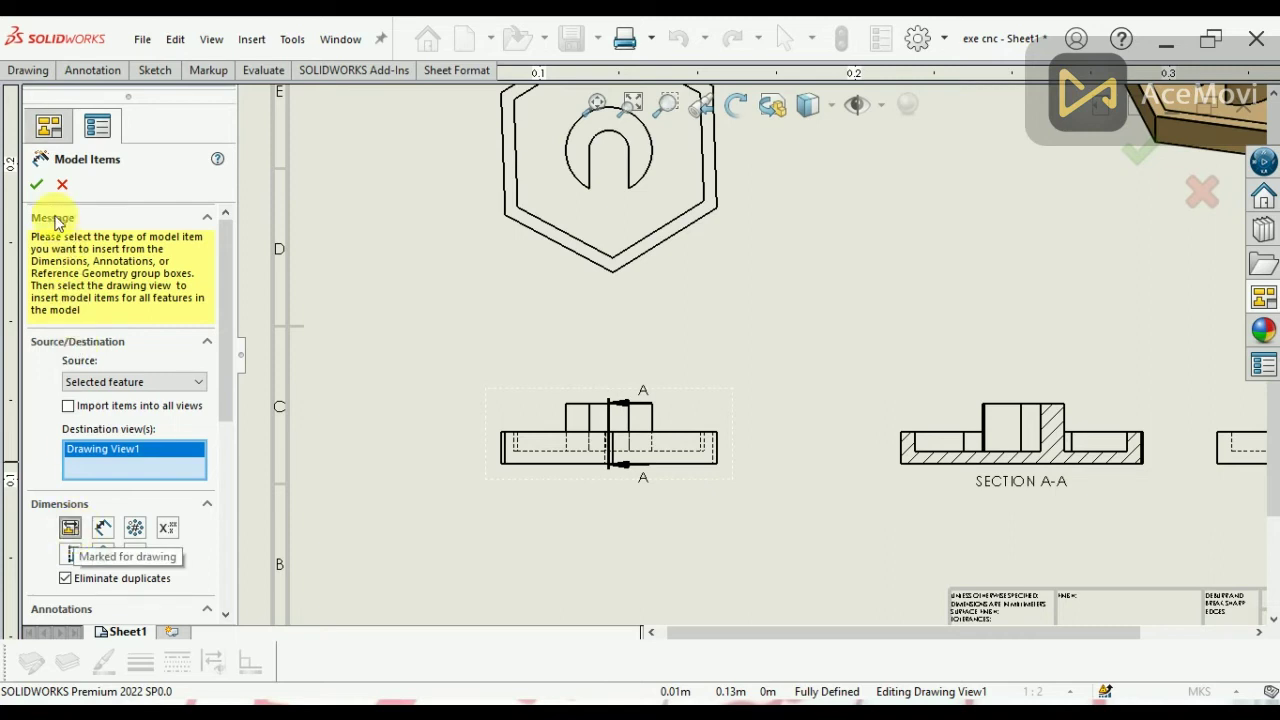
pyautogui.click(37, 185)
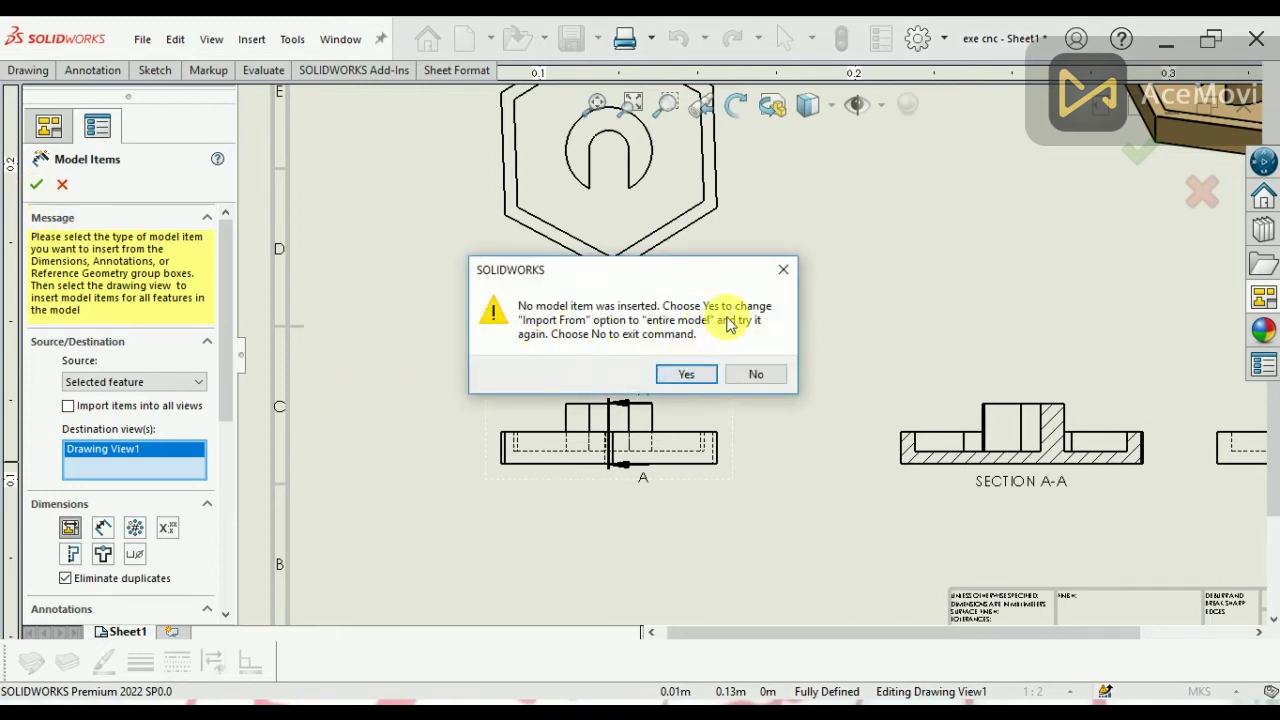
pyautogui.click(688, 378)
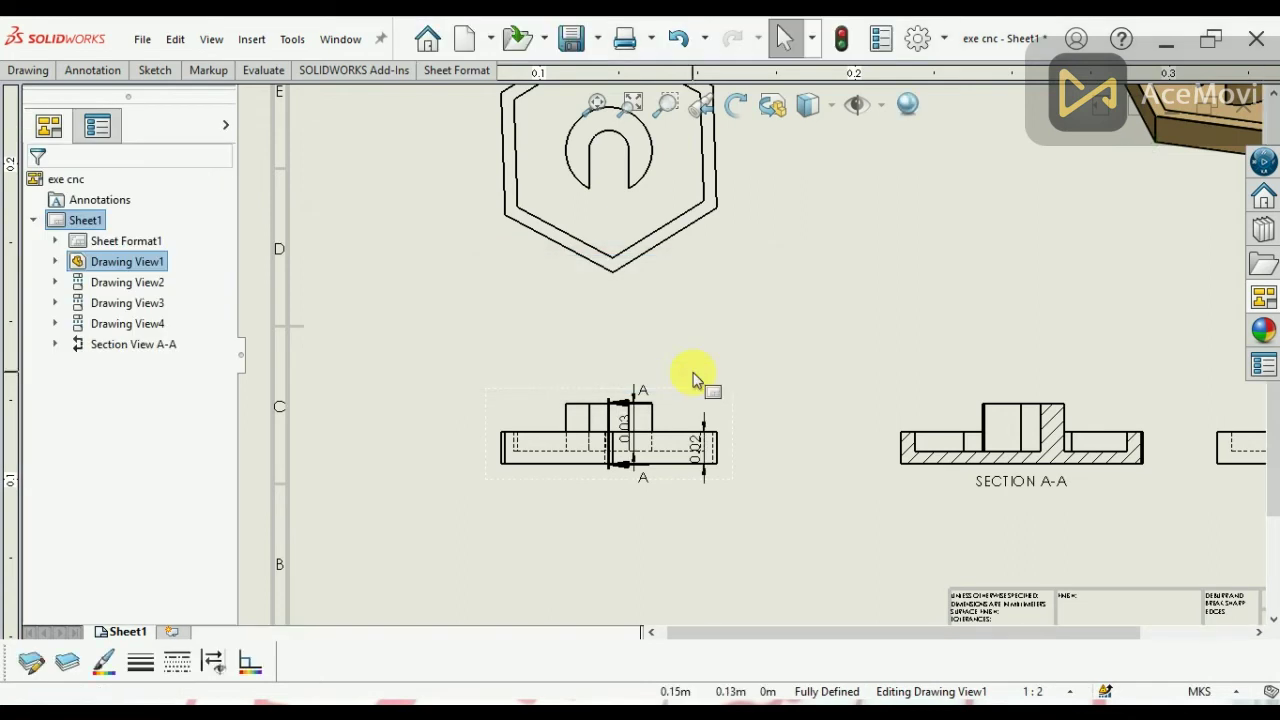
pyautogui.click(704, 474)
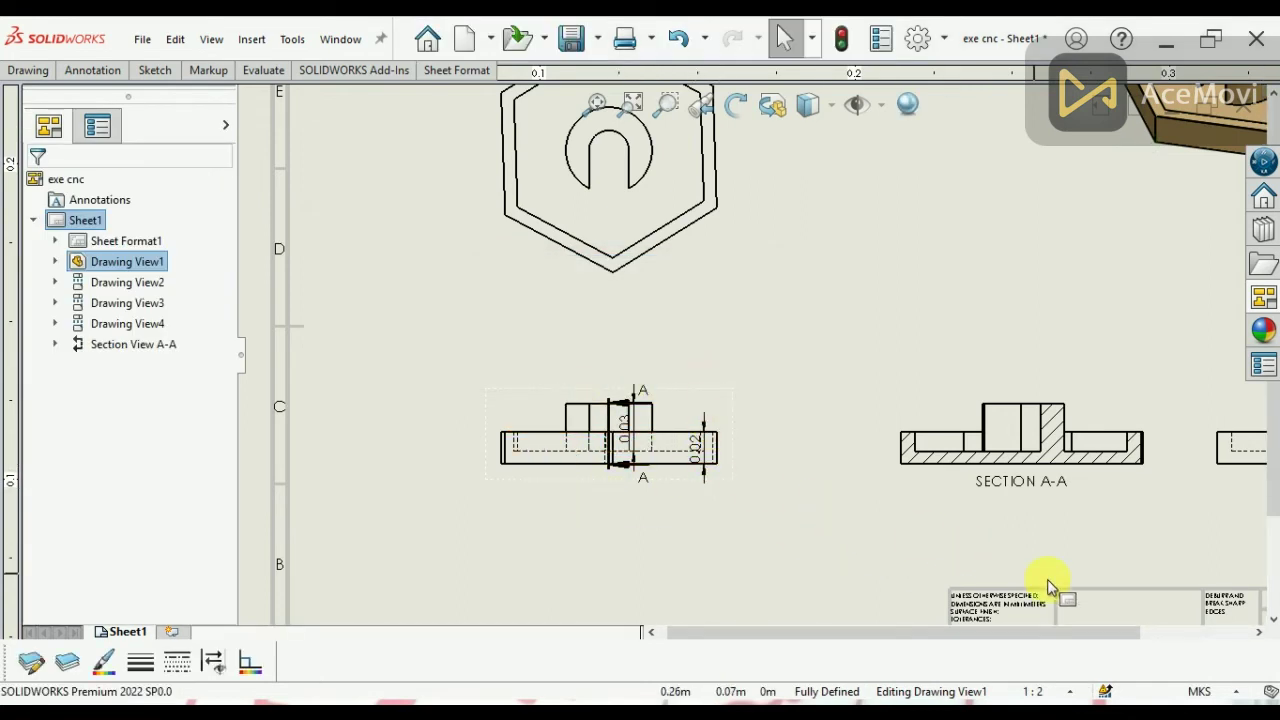
# Switch the document units to MMGS and place the 20 and 30 dimensions either side of the front view.
pyautogui.click(1217, 696)
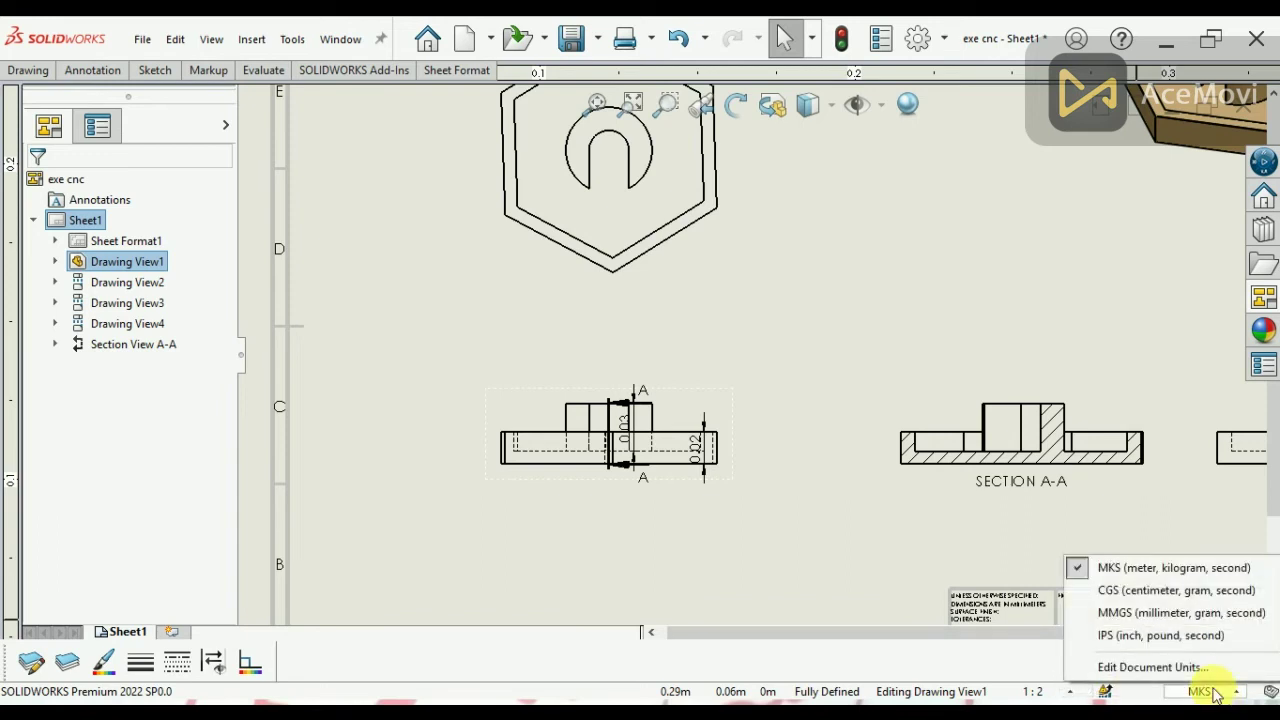
pyautogui.click(1108, 614)
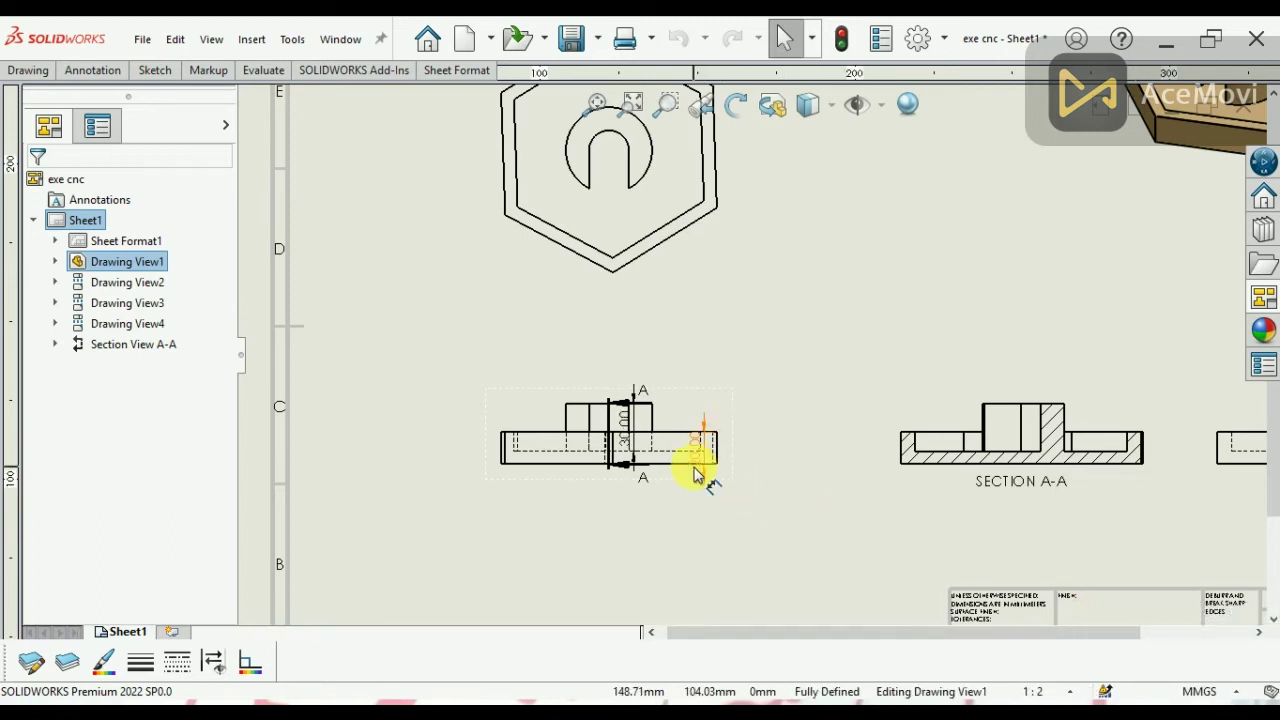
pyautogui.moveTo(700, 452); pyautogui.dragTo(770, 392)
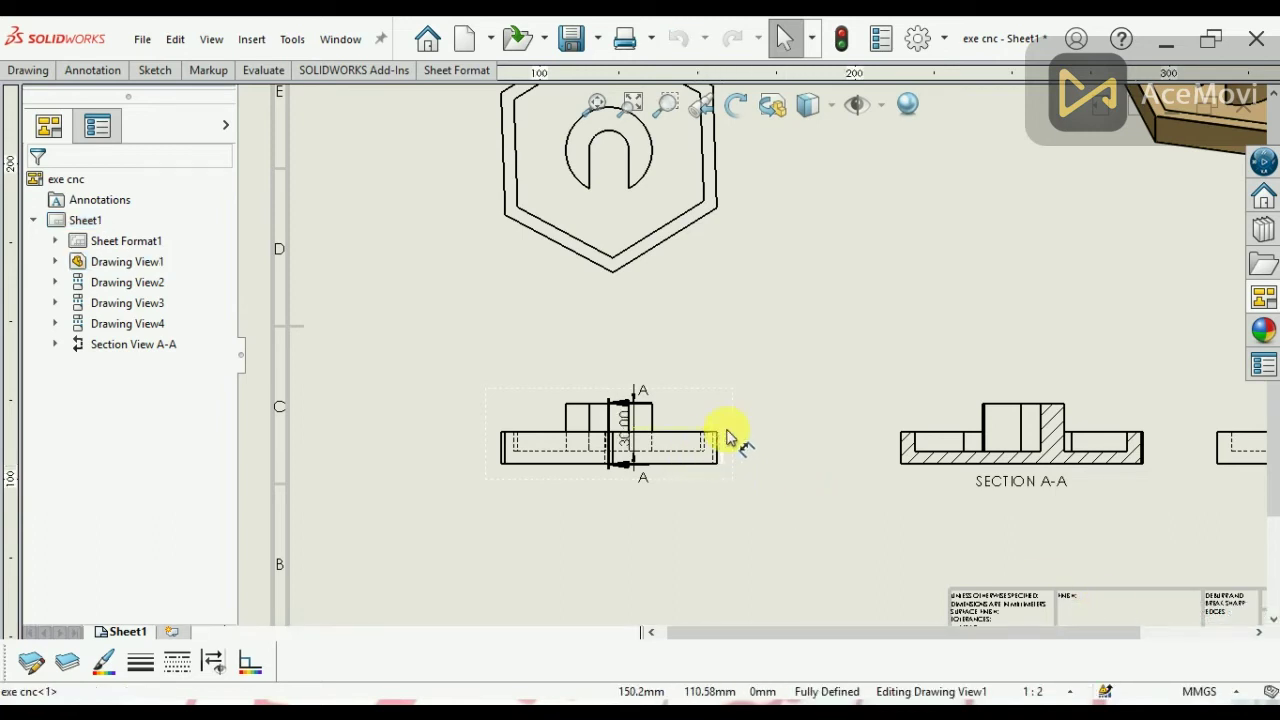
pyautogui.click(763, 390)
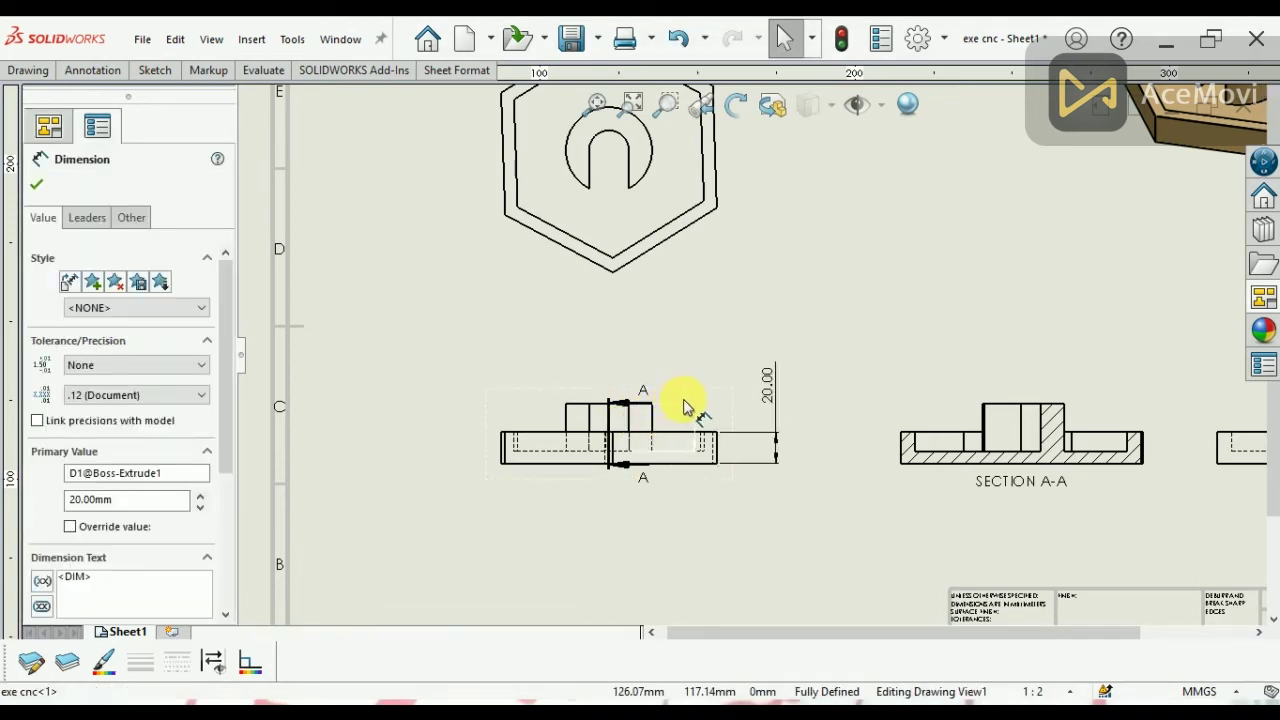
pyautogui.click(424, 384)
pyautogui.press('Escape')
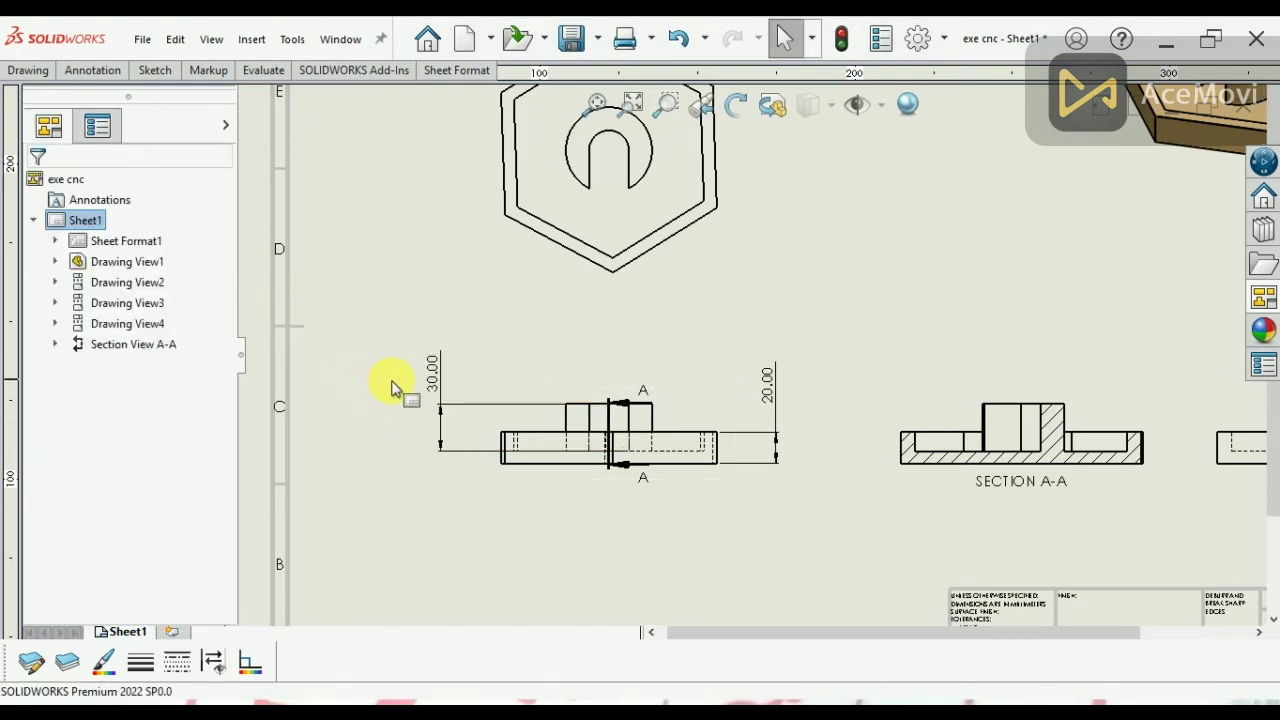
# Set the 30 height dimension's precision to one decimal place (.1).
pyautogui.doubleClick(438, 390)
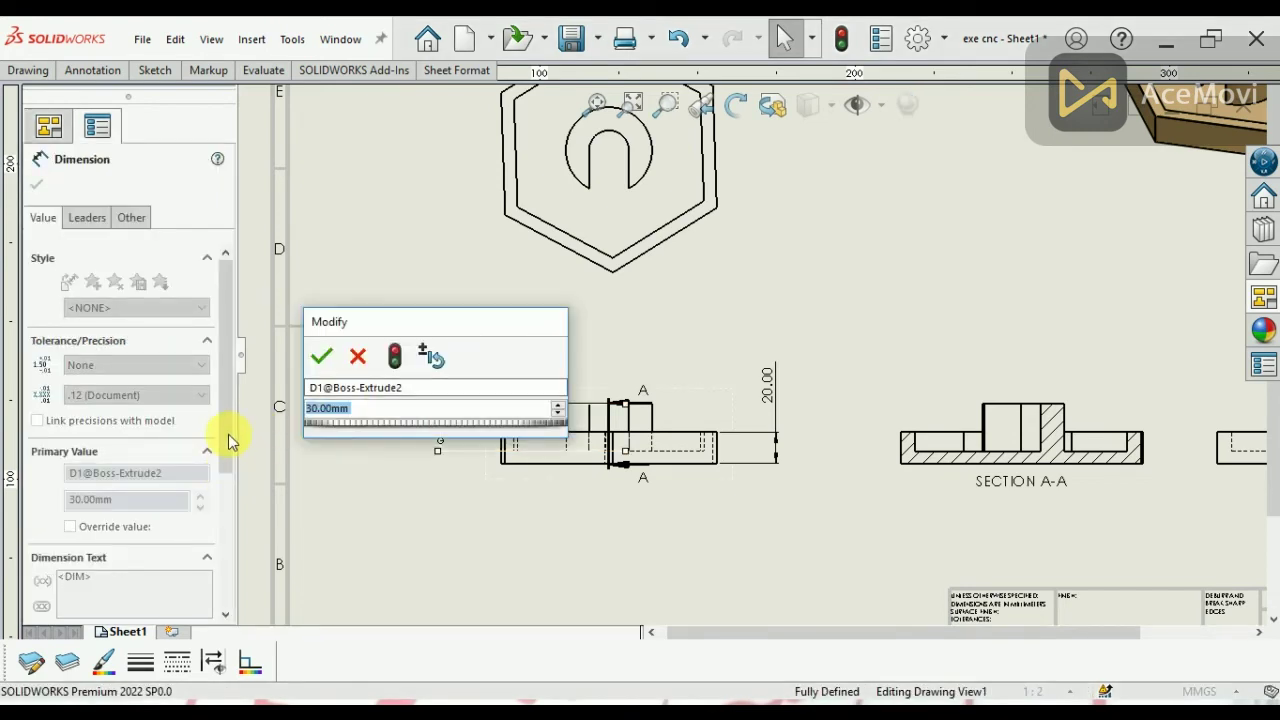
pyautogui.click(322, 366)
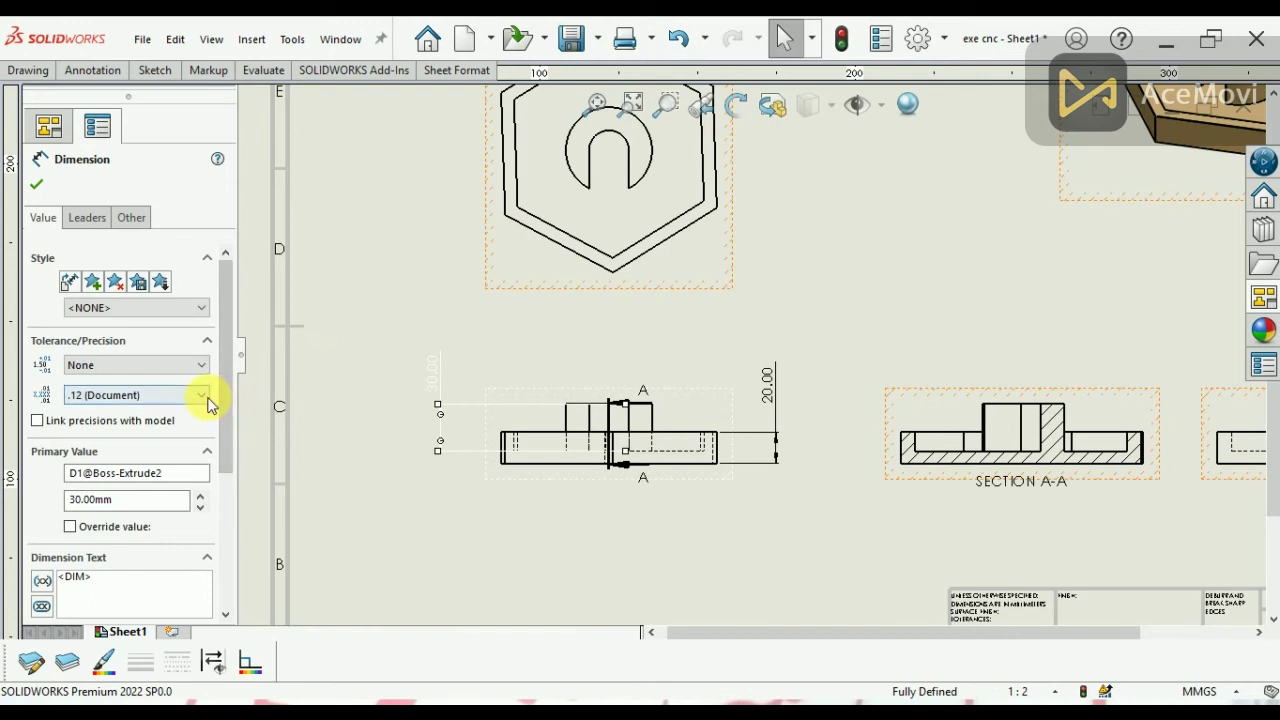
pyautogui.click(207, 397)
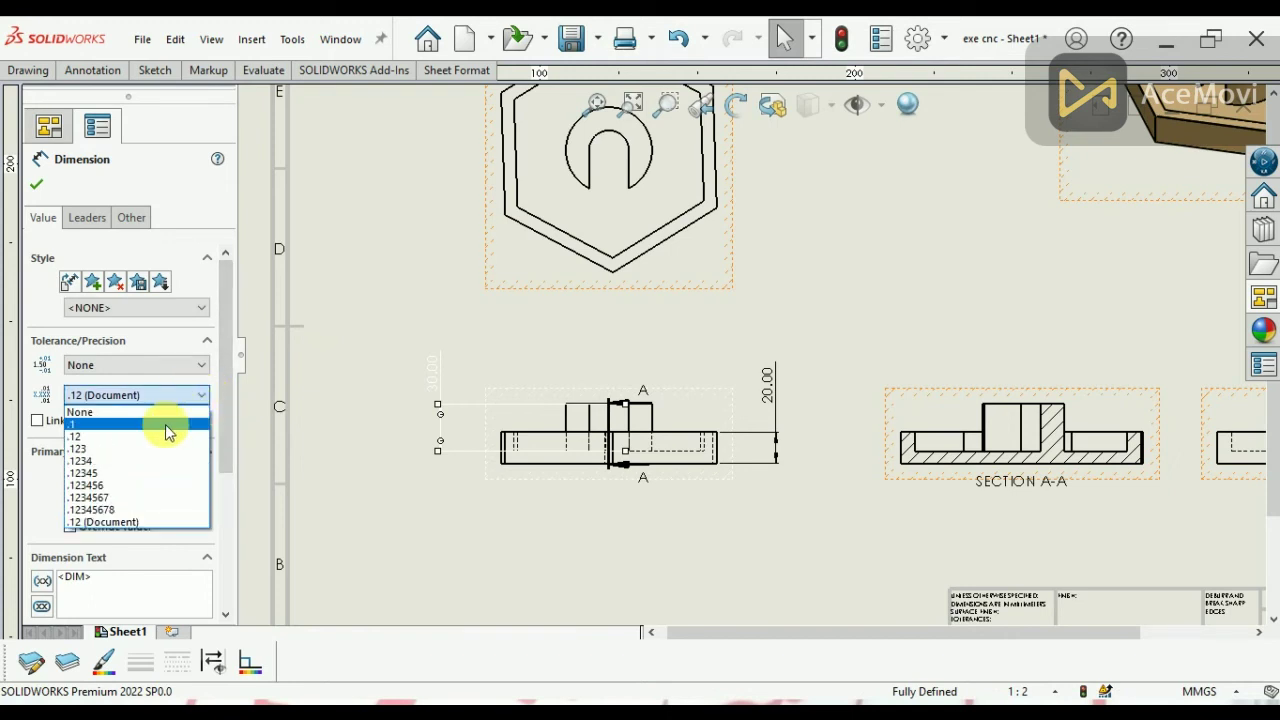
pyautogui.click(168, 413)
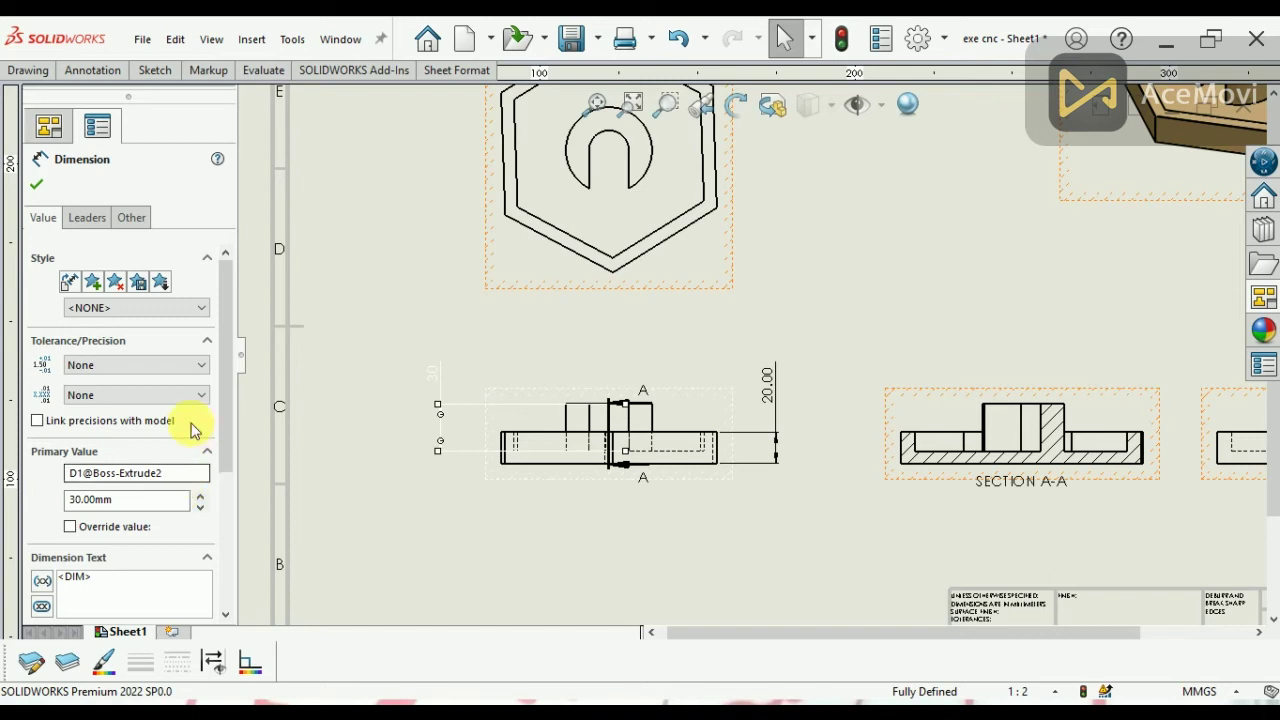
pyautogui.click(197, 371)
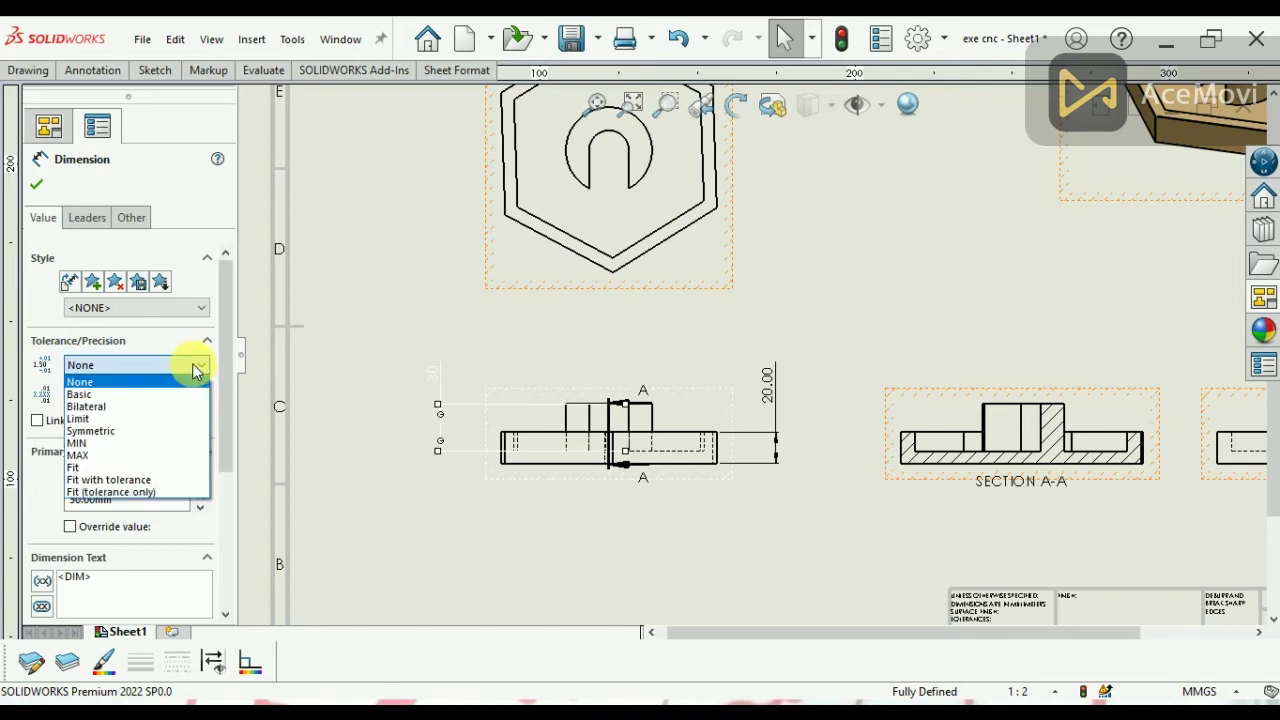
pyautogui.click(192, 371)
pyautogui.click(178, 396)
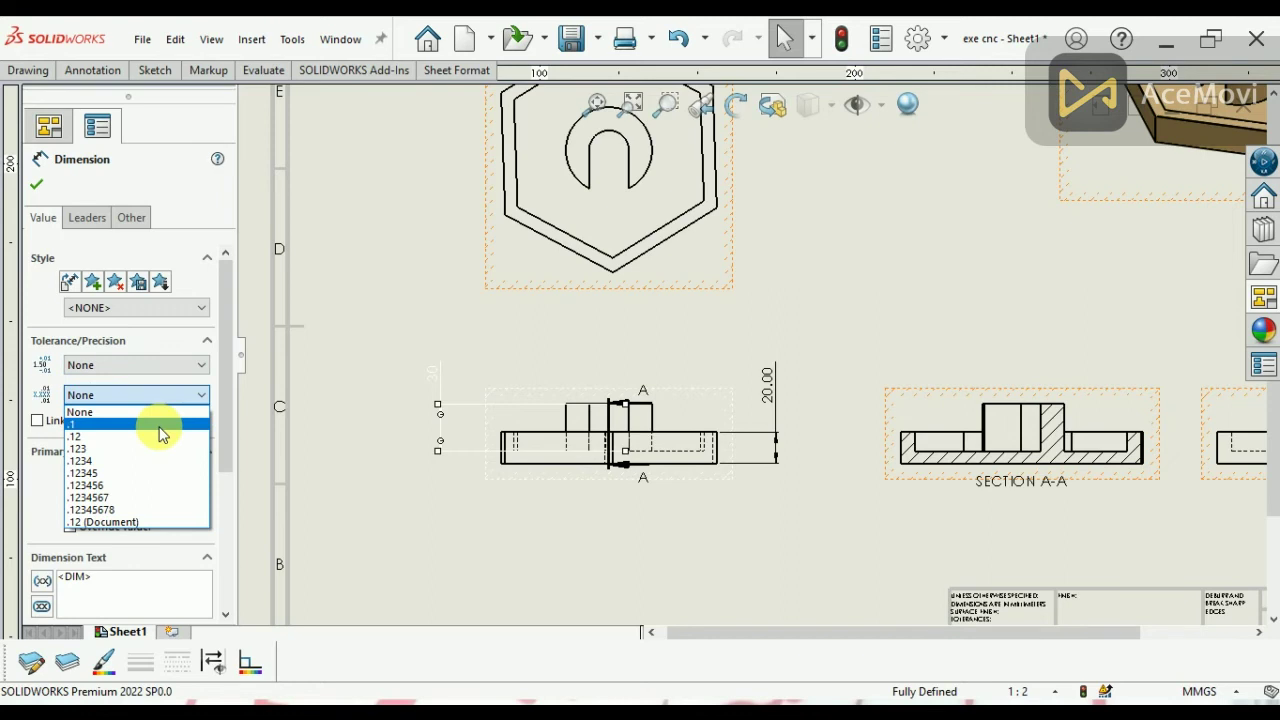
pyautogui.click(161, 425)
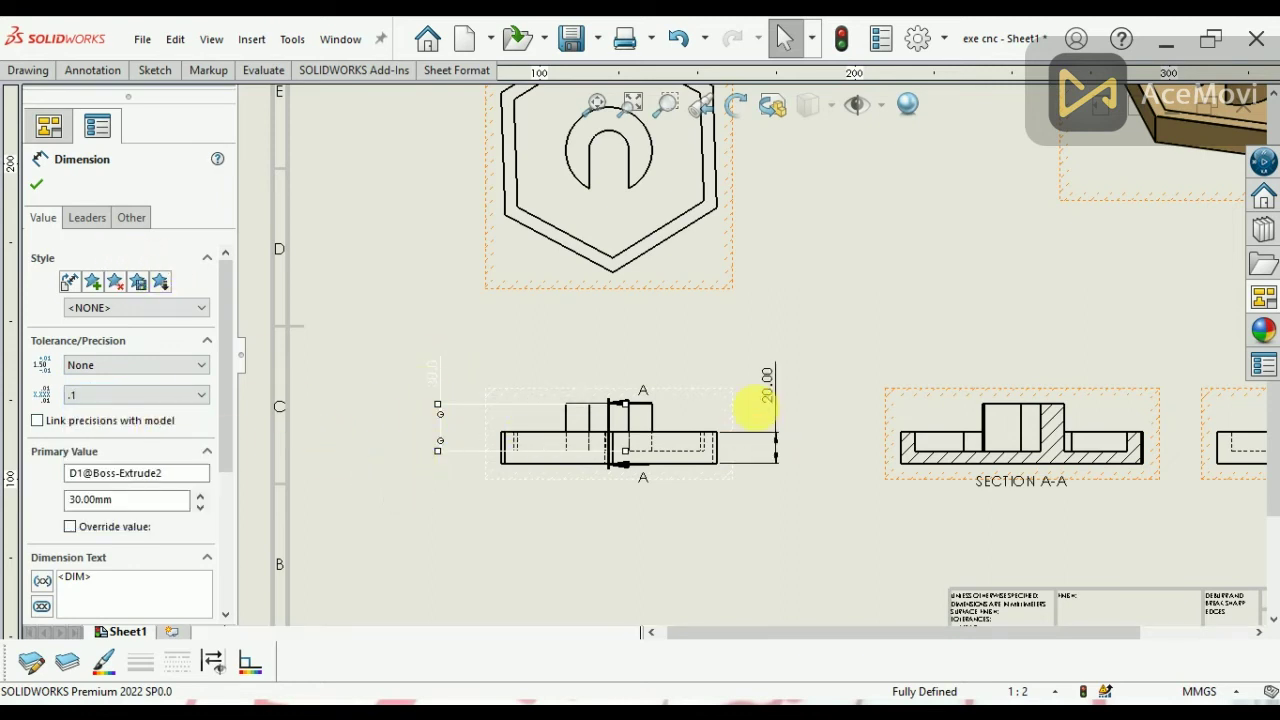
# Set the 20 height dimension's precision to one decimal place (.1).
pyautogui.doubleClick(763, 400)
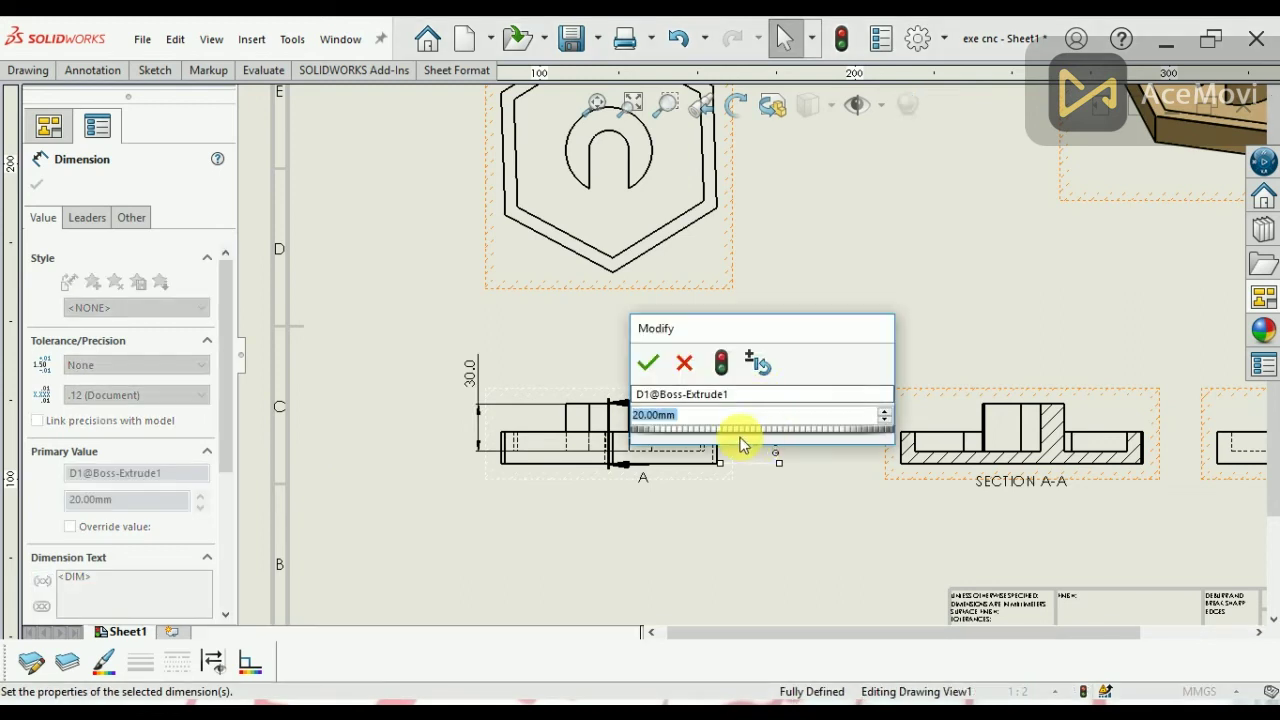
pyautogui.click(648, 362)
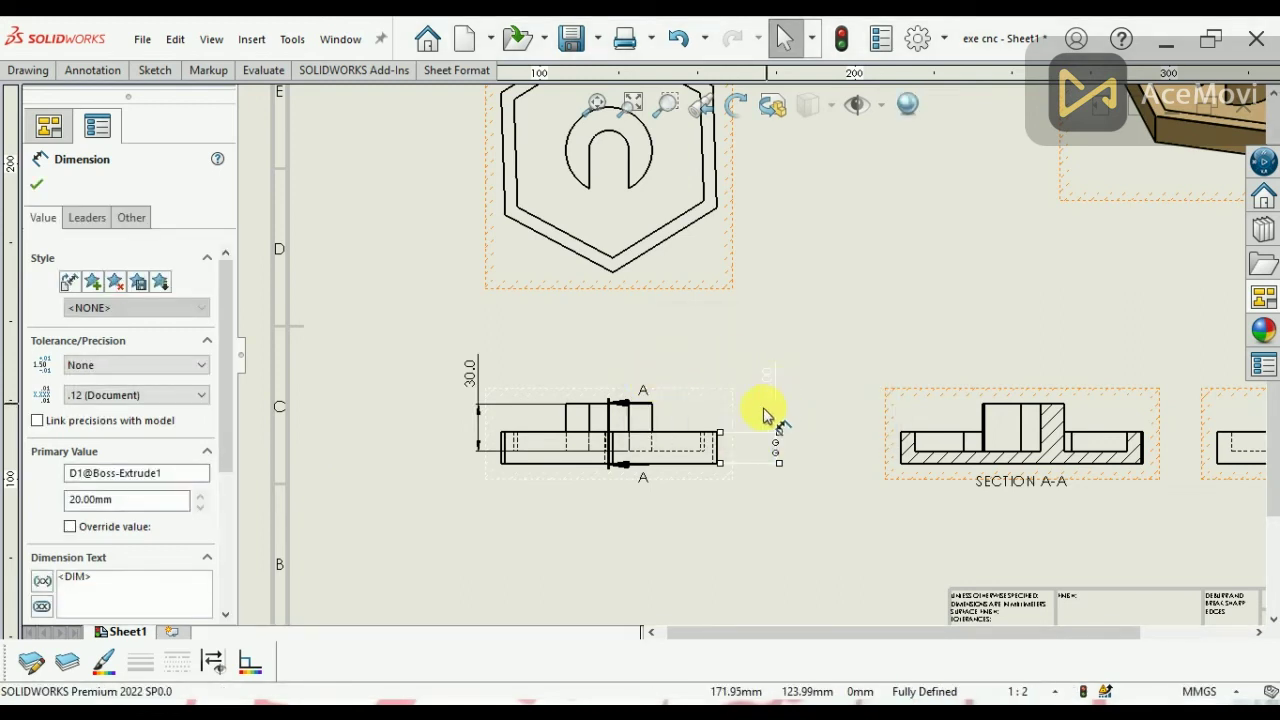
pyautogui.click(405, 377)
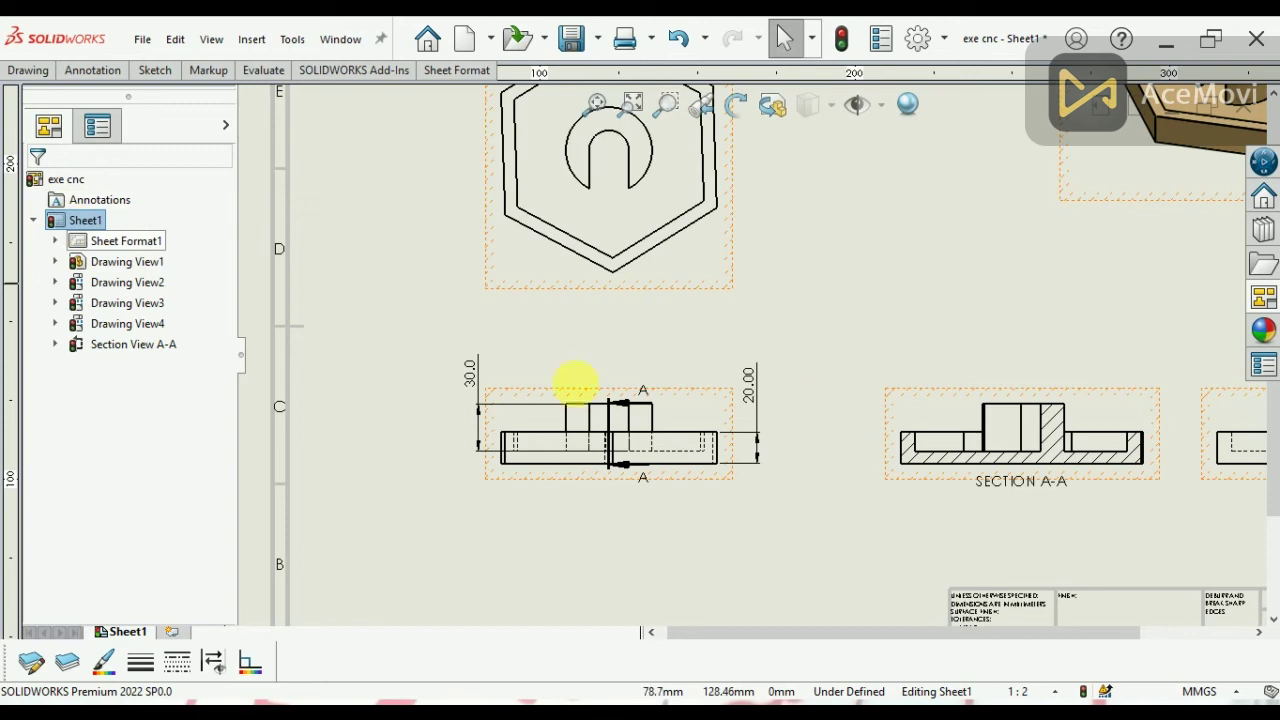
pyautogui.doubleClick(760, 420)
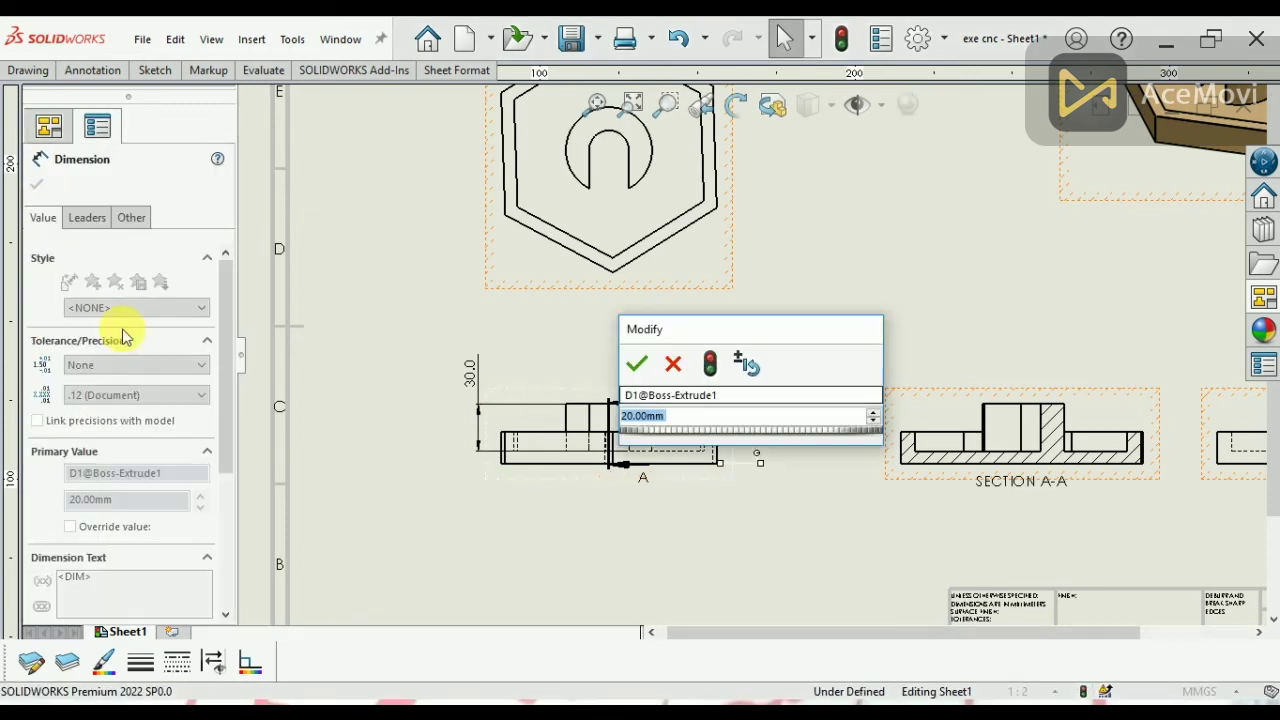
pyautogui.click(636, 363)
pyautogui.click(176, 401)
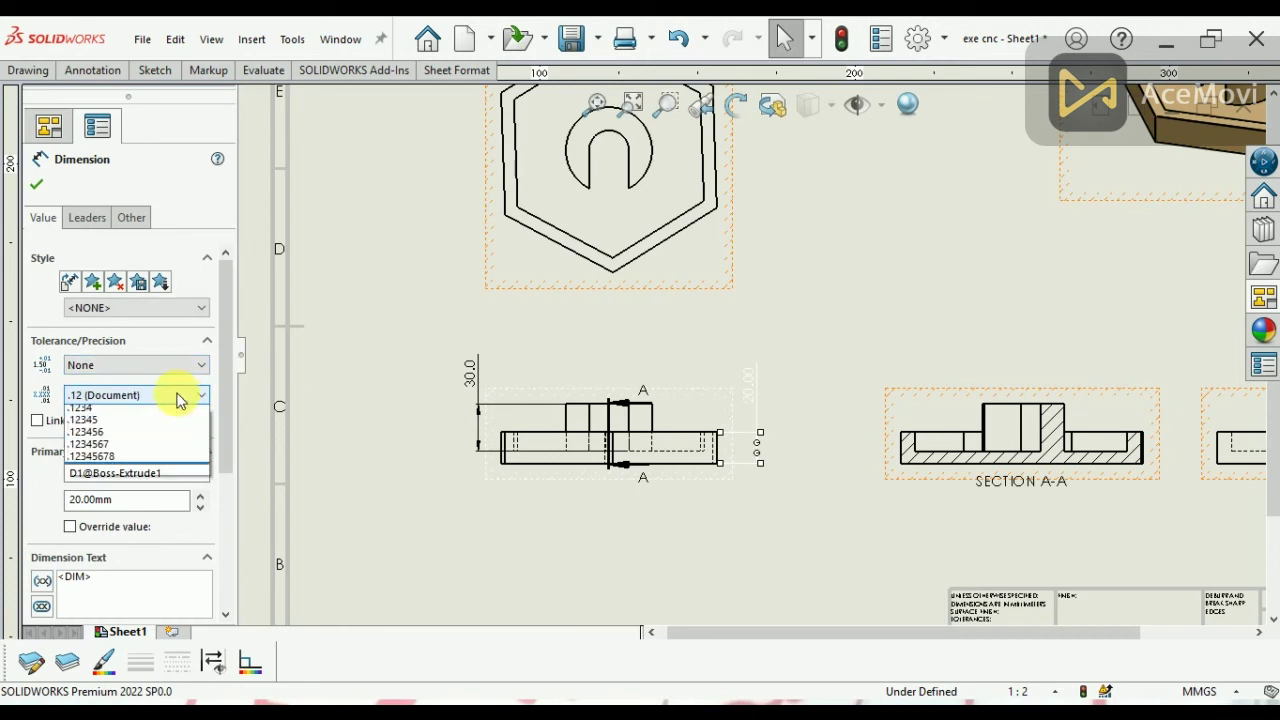
pyautogui.click(164, 425)
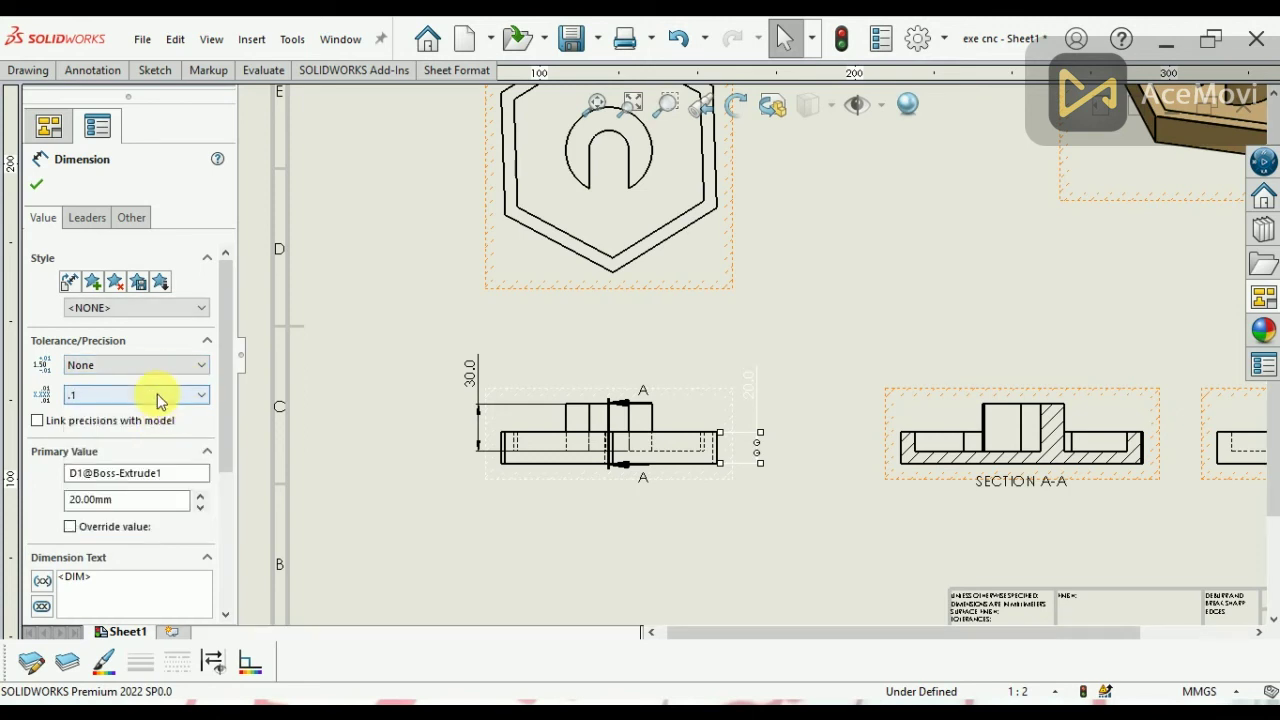
pyautogui.click(37, 186)
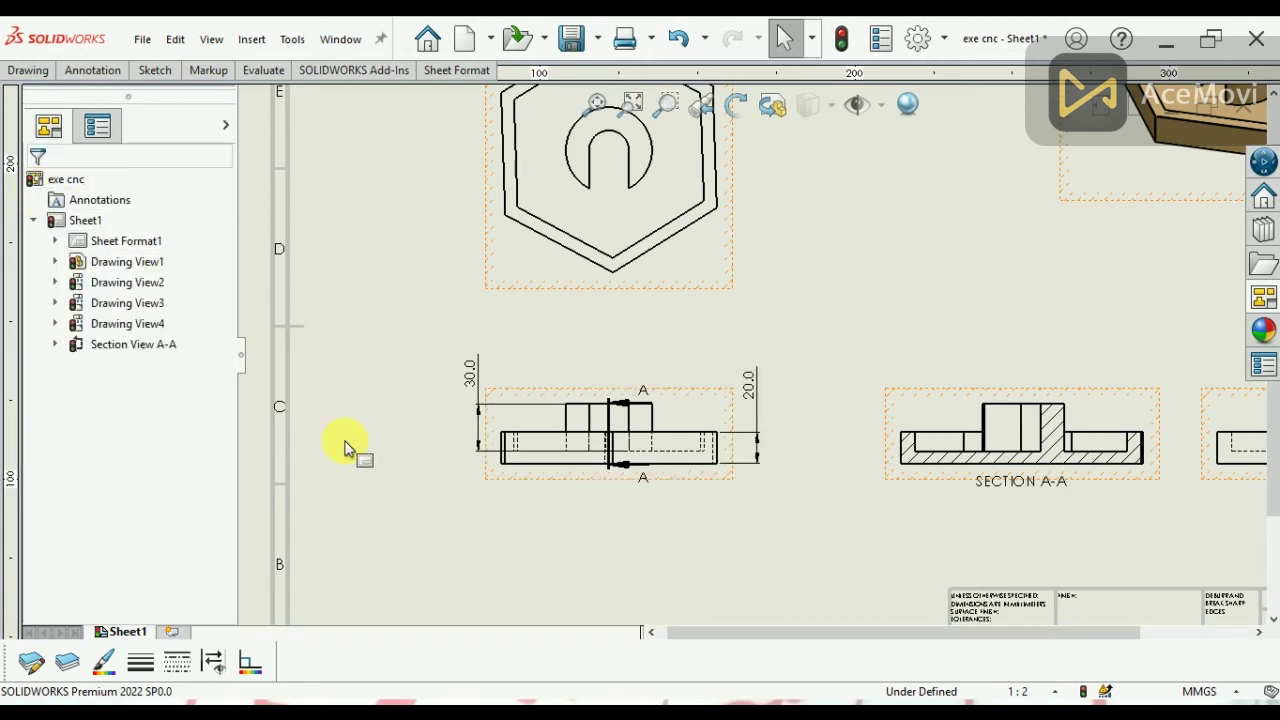
pyautogui.scroll(1, 398, 550)
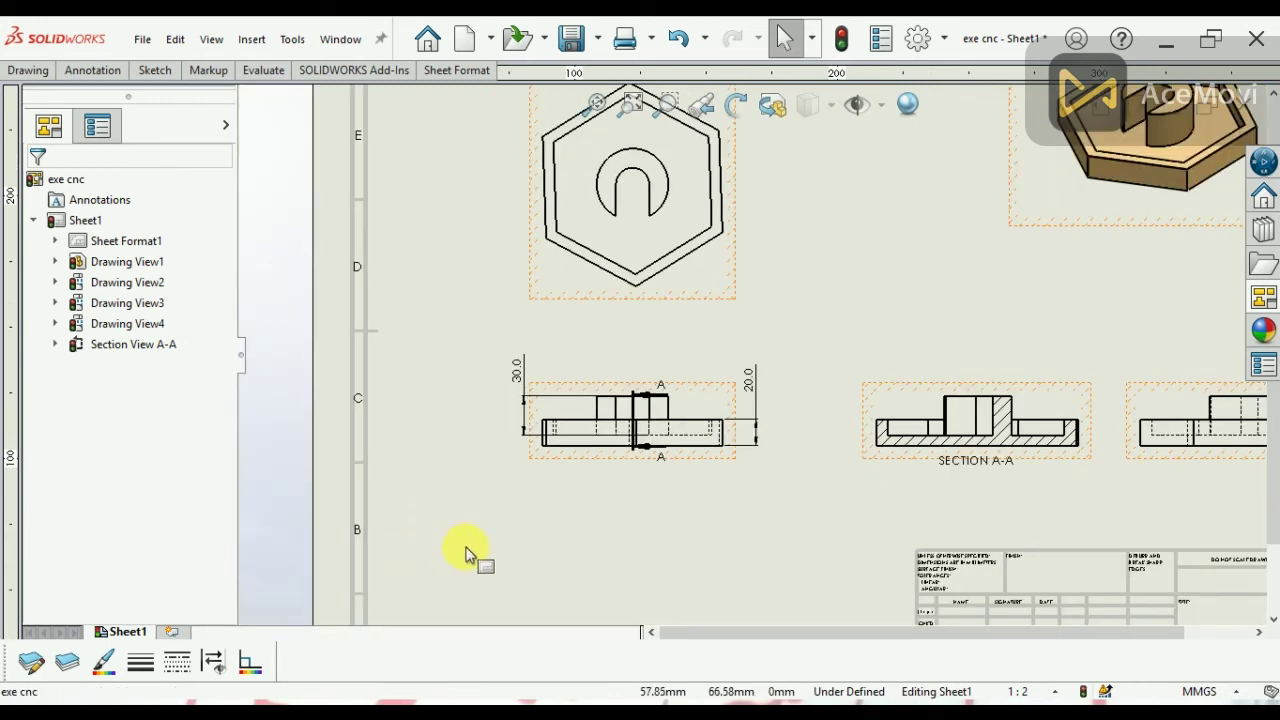
# Add the 136.97 length dimension below the front view with Smart Dimension.
pyautogui.click(96, 74)
pyautogui.click(30, 128)
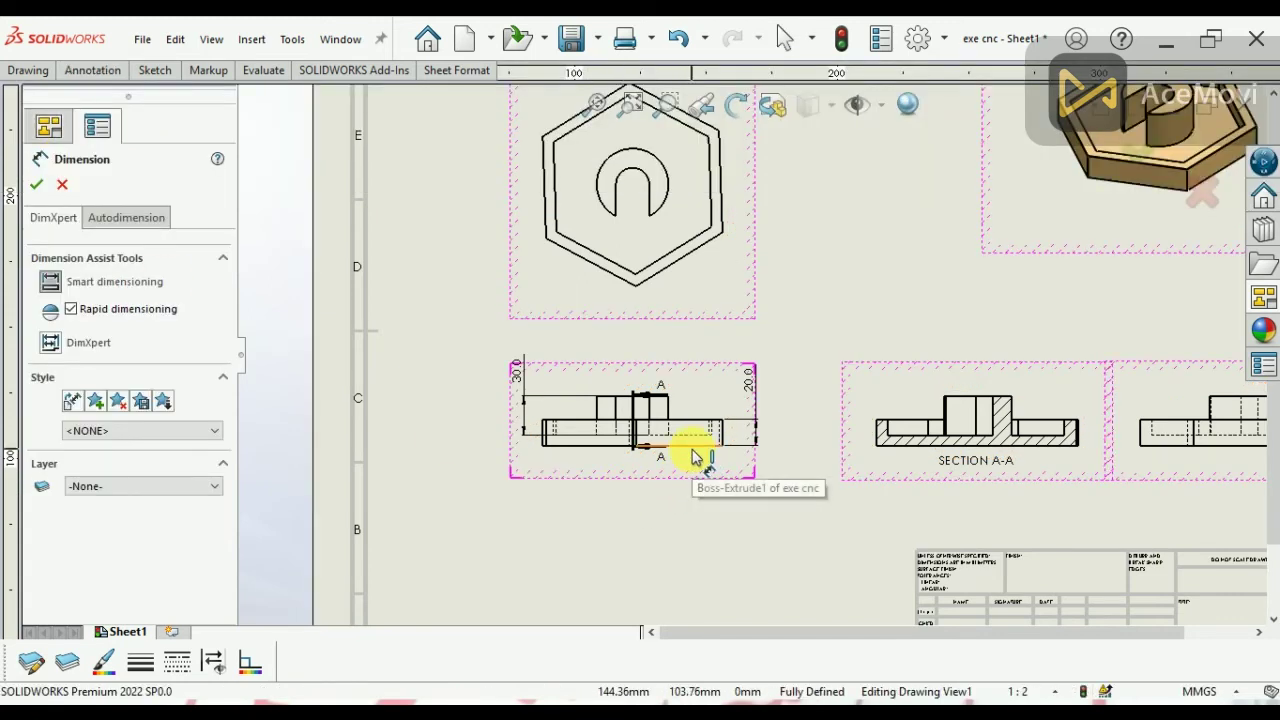
pyautogui.scroll(-2, 726, 452)
pyautogui.scroll(-2, 727, 460)
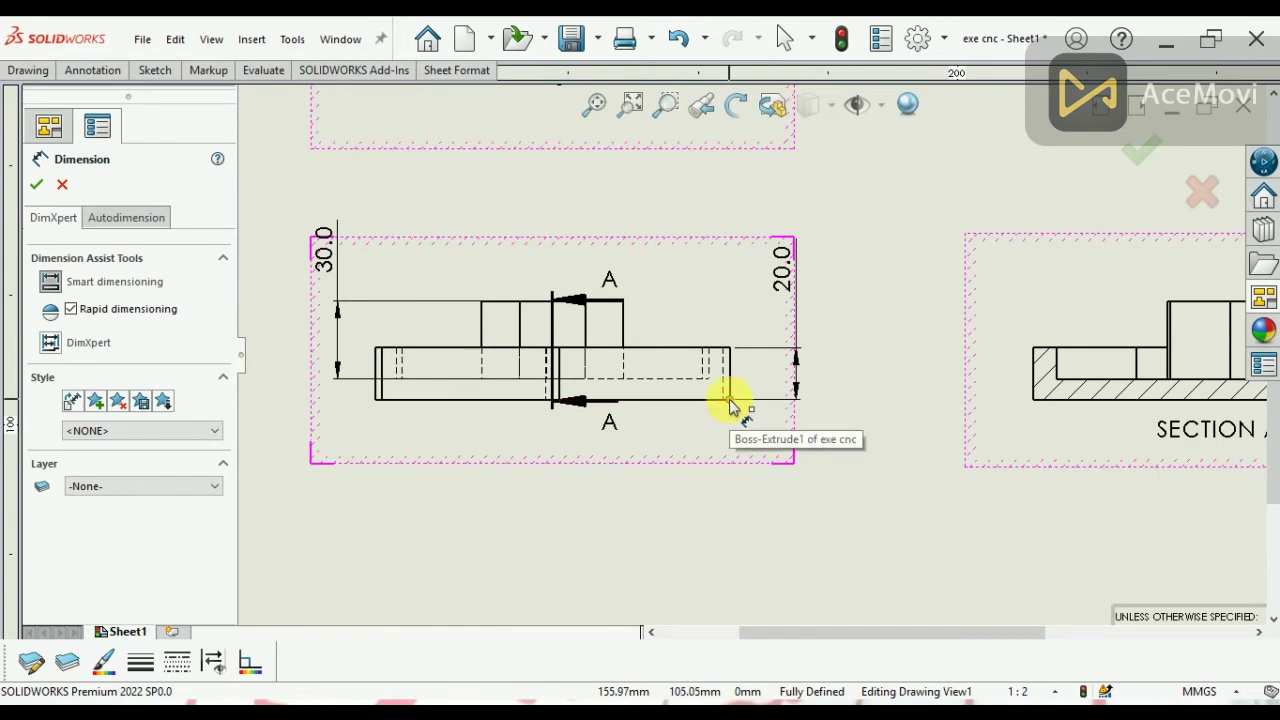
pyautogui.click(375, 399)
pyautogui.click(541, 542)
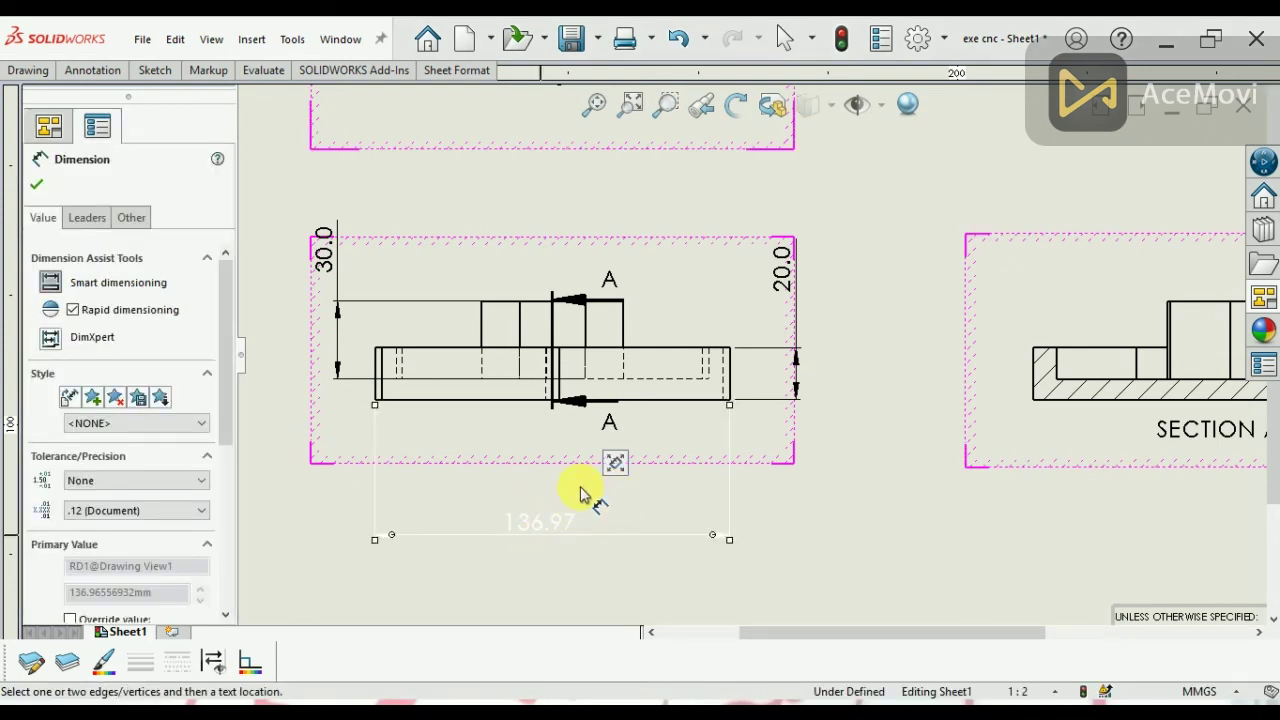
pyautogui.click(38, 185)
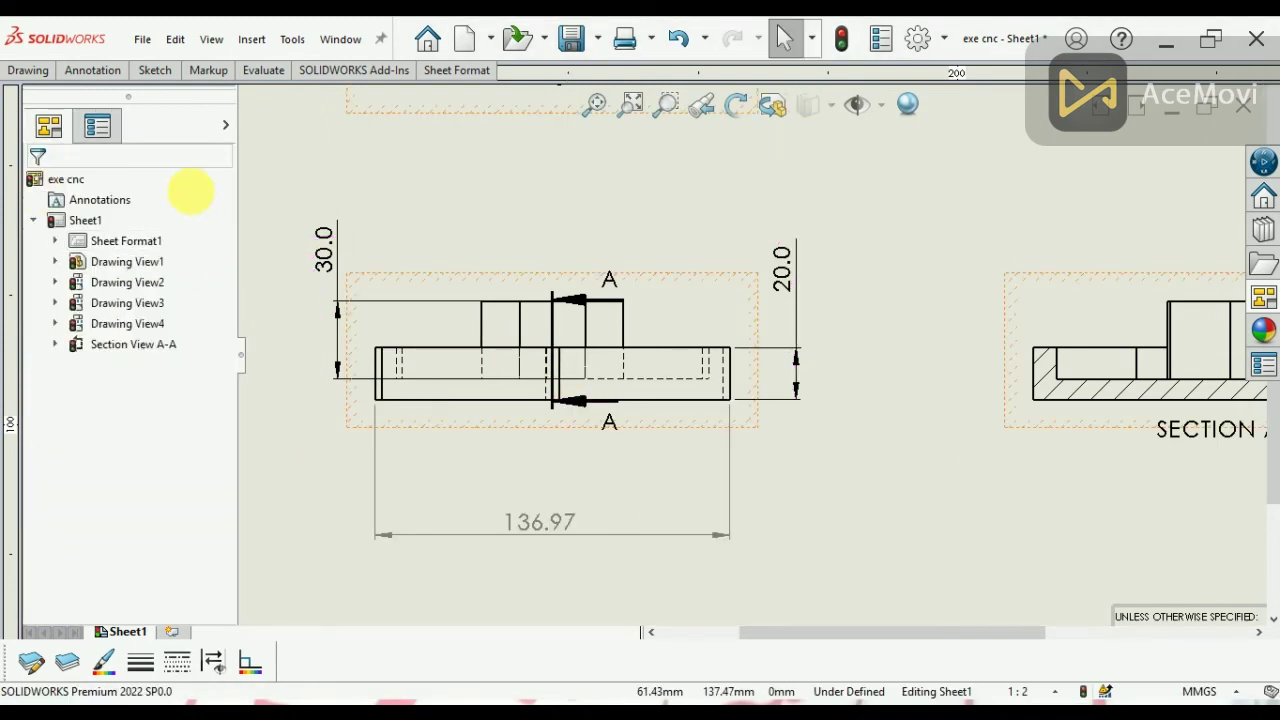
# Add a 38.00 height dimension to the left of the front view.
pyautogui.click(92, 80)
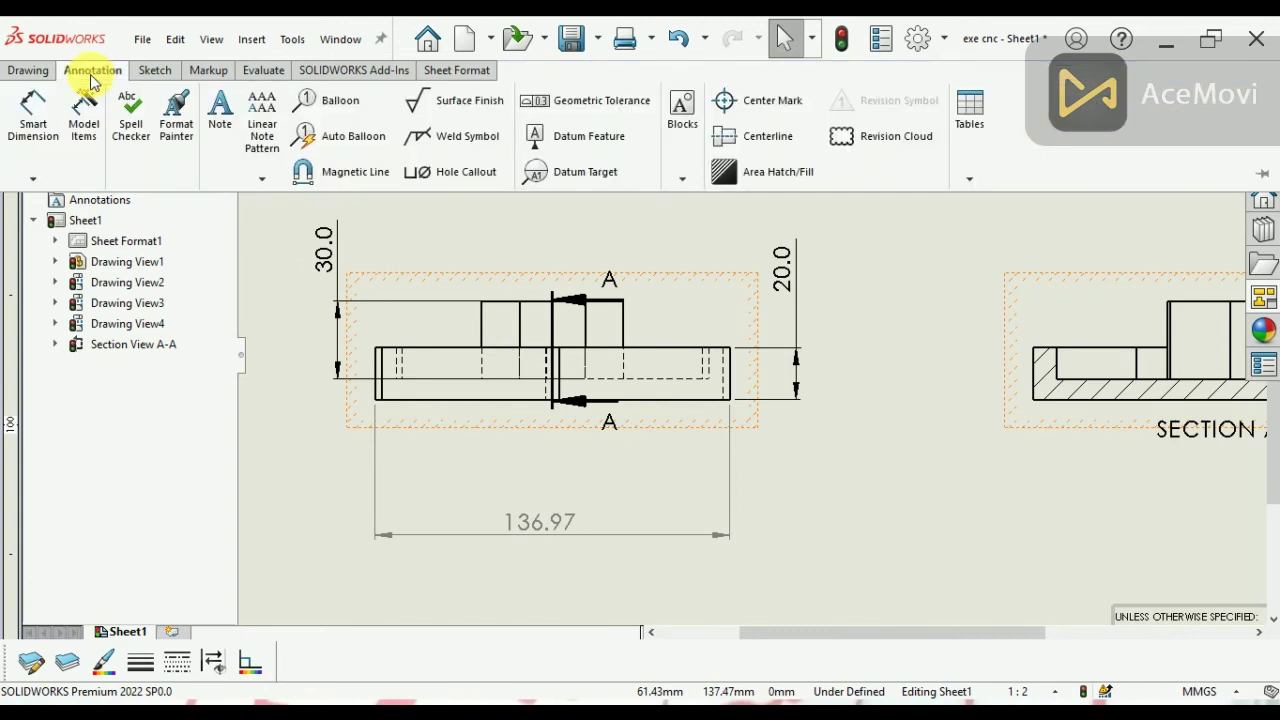
pyautogui.click(35, 118)
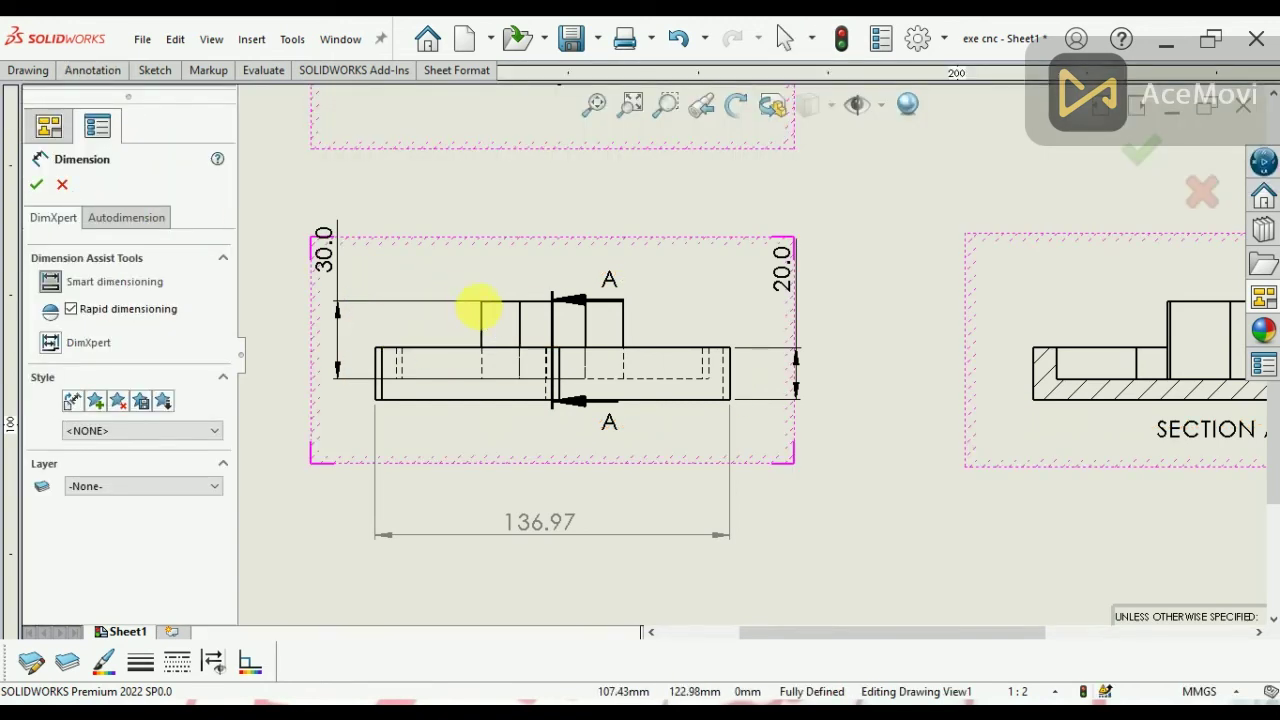
pyautogui.click(481, 302)
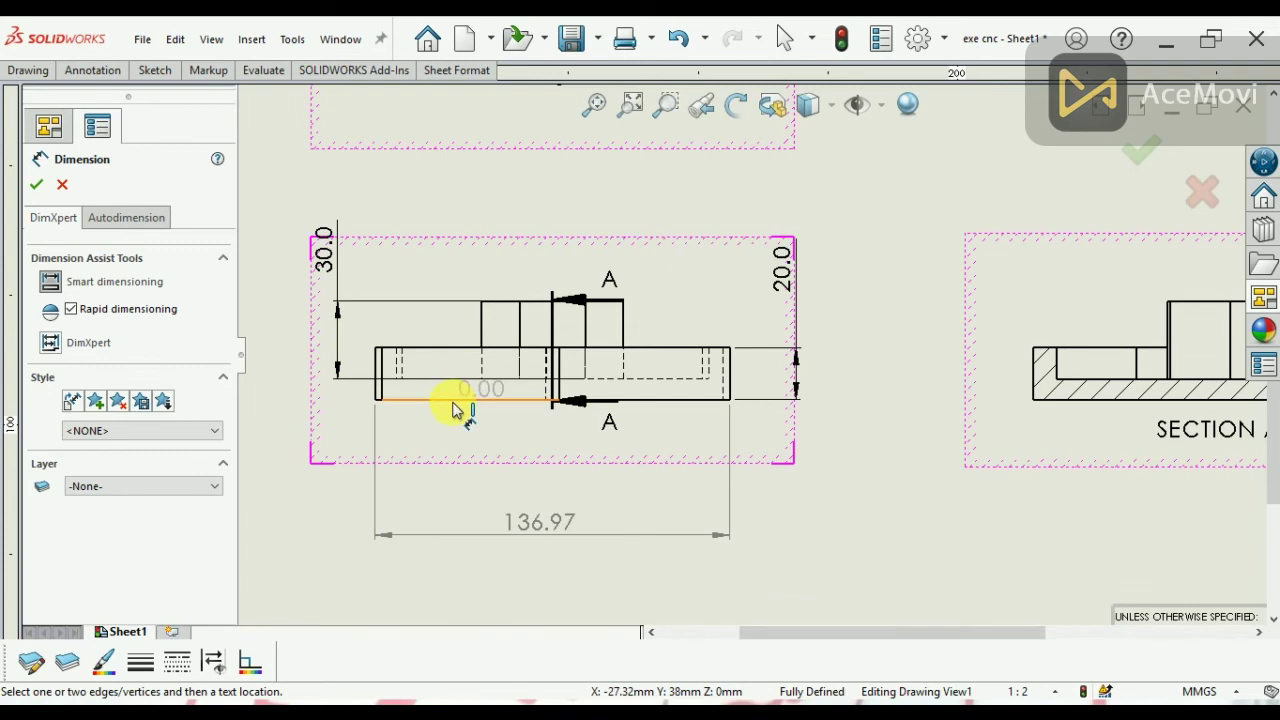
pyautogui.press('Escape')
pyautogui.scroll(2, 565, 430)
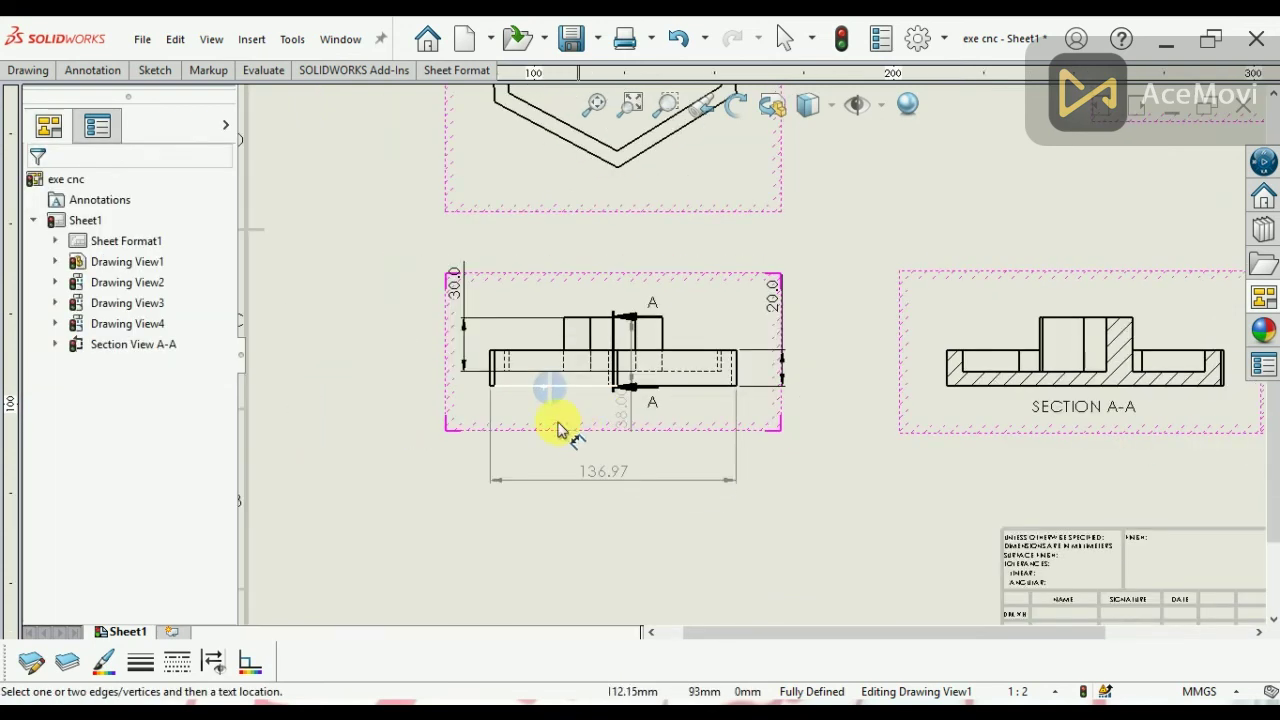
pyautogui.click(343, 350)
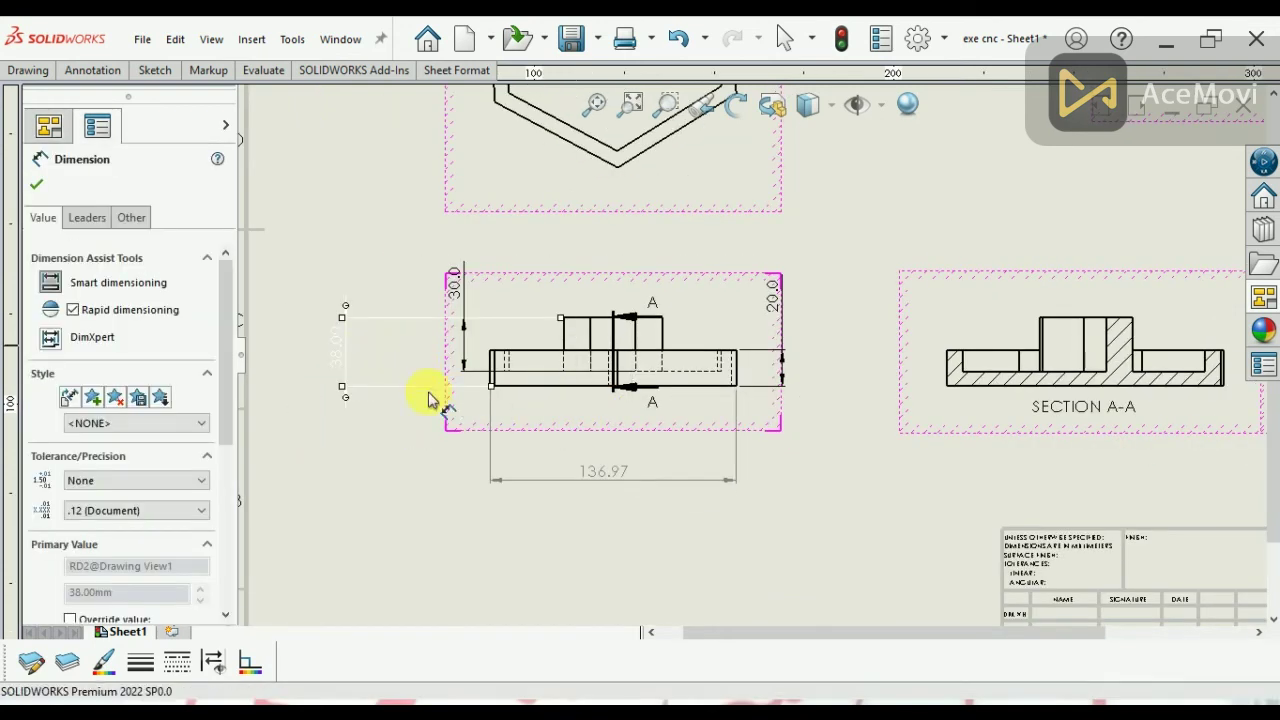
pyautogui.click(36, 184)
pyautogui.scroll(1, 540, 515)
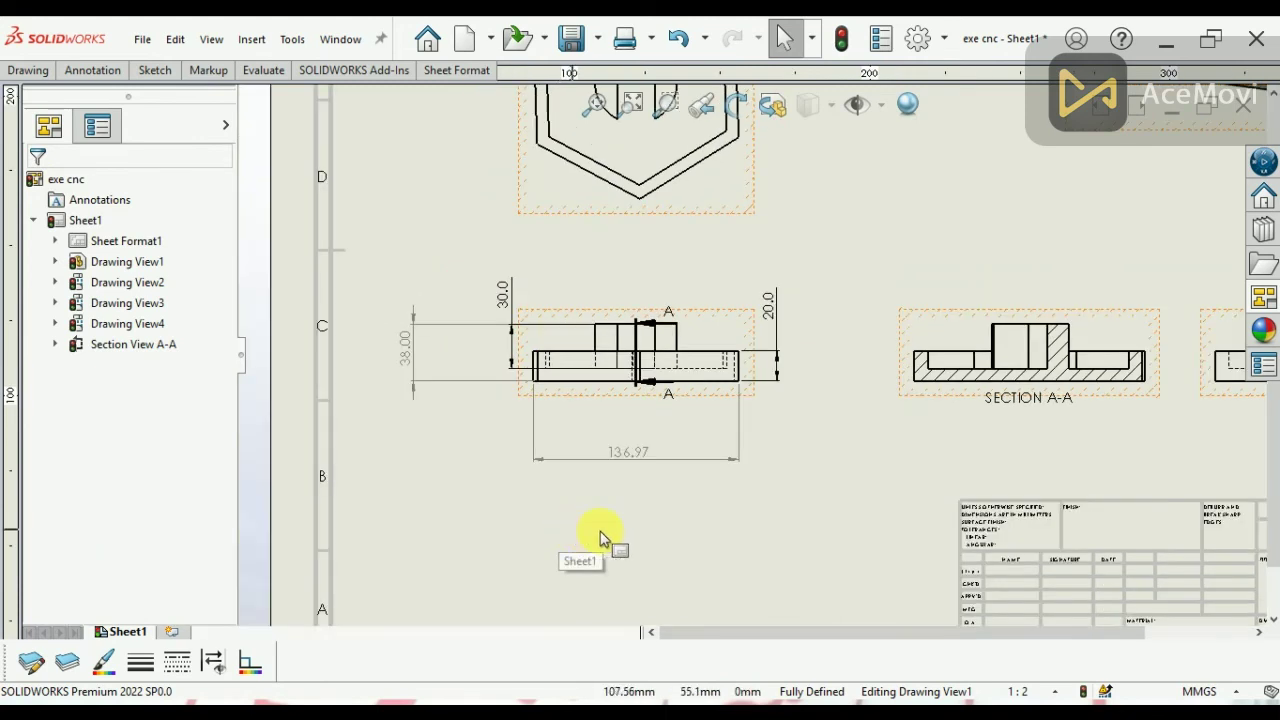
pyautogui.scroll(1, 600, 537)
pyautogui.scroll(1, 727, 378)
pyautogui.scroll(1, 794, 214)
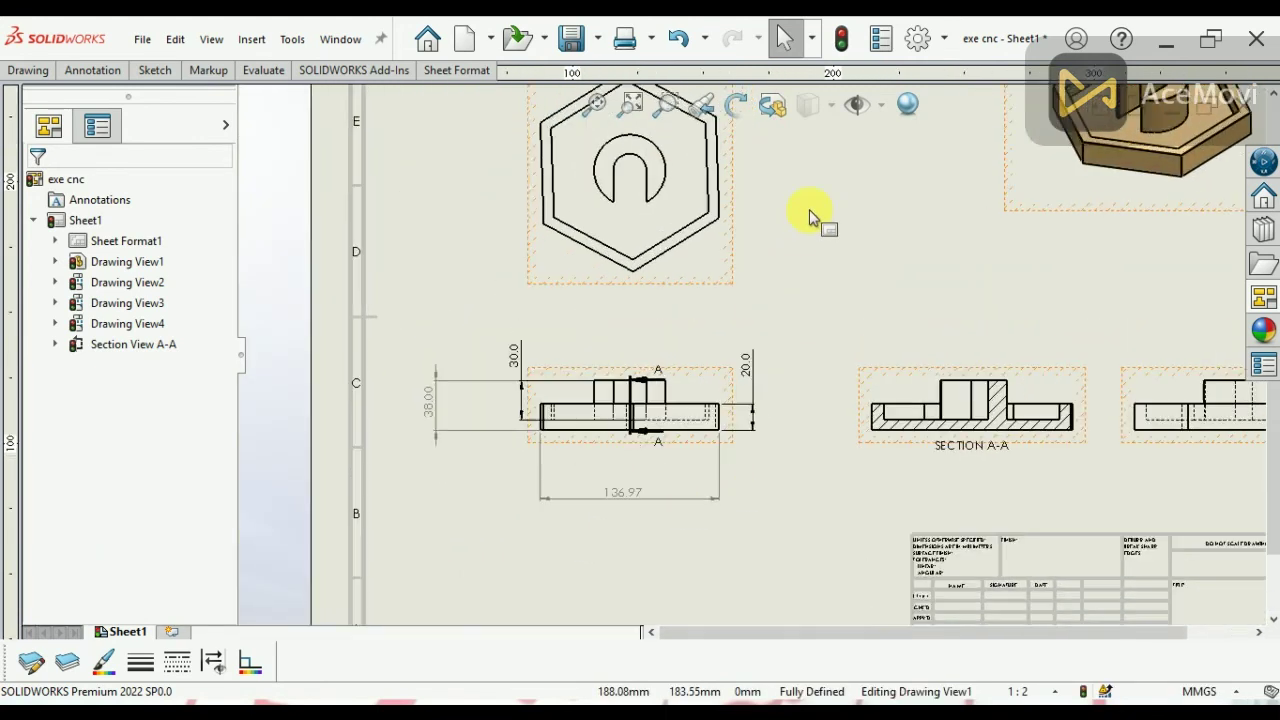
pyautogui.scroll(1, 794, 240)
pyautogui.scroll(-1, 727, 208)
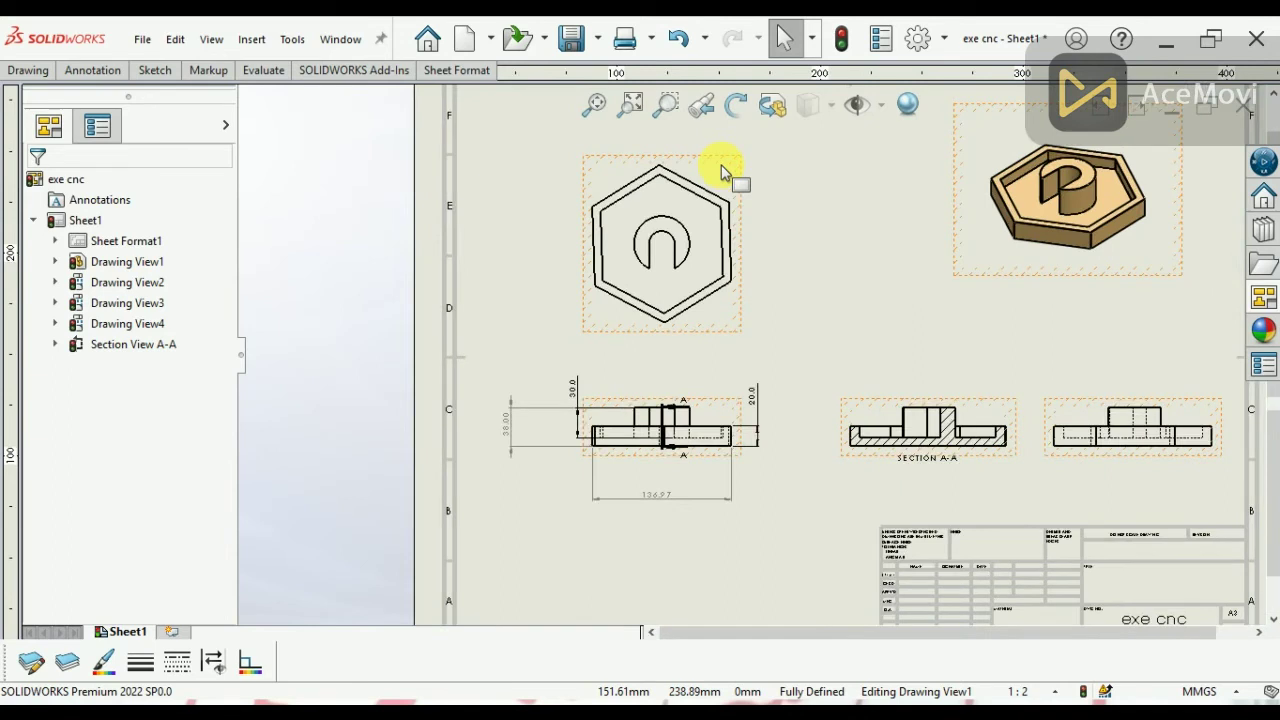
pyautogui.scroll(-1, 729, 171)
pyautogui.click(88, 72)
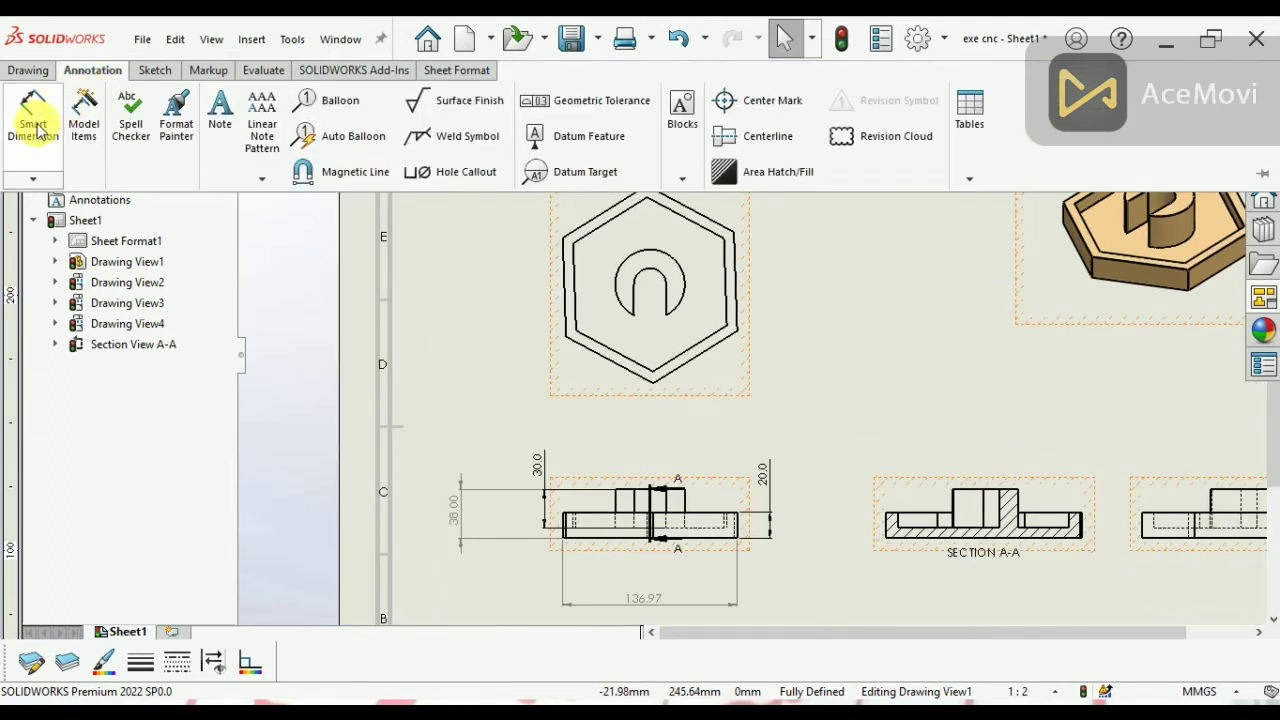
# Dimension the hexagon top view with a 134.43 width below and a 155.14 height at right.
pyautogui.click(33, 112)
pyautogui.scroll(-2, 733, 275)
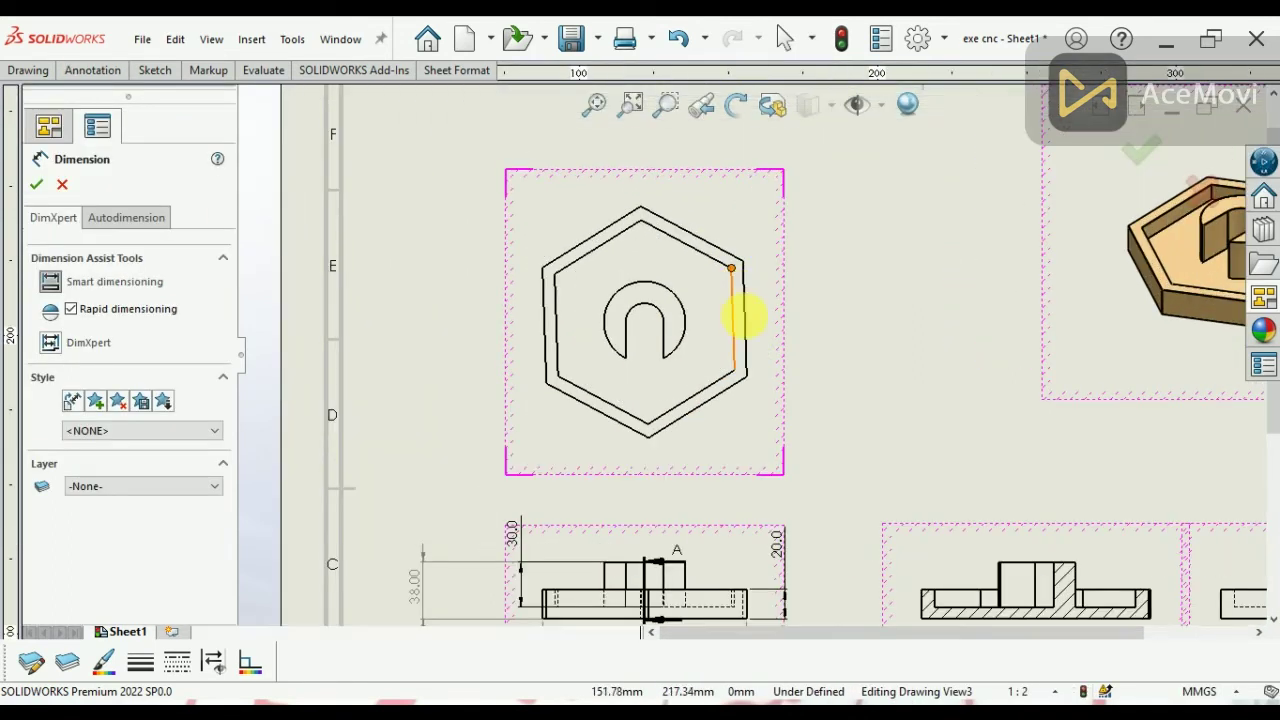
pyautogui.click(746, 345)
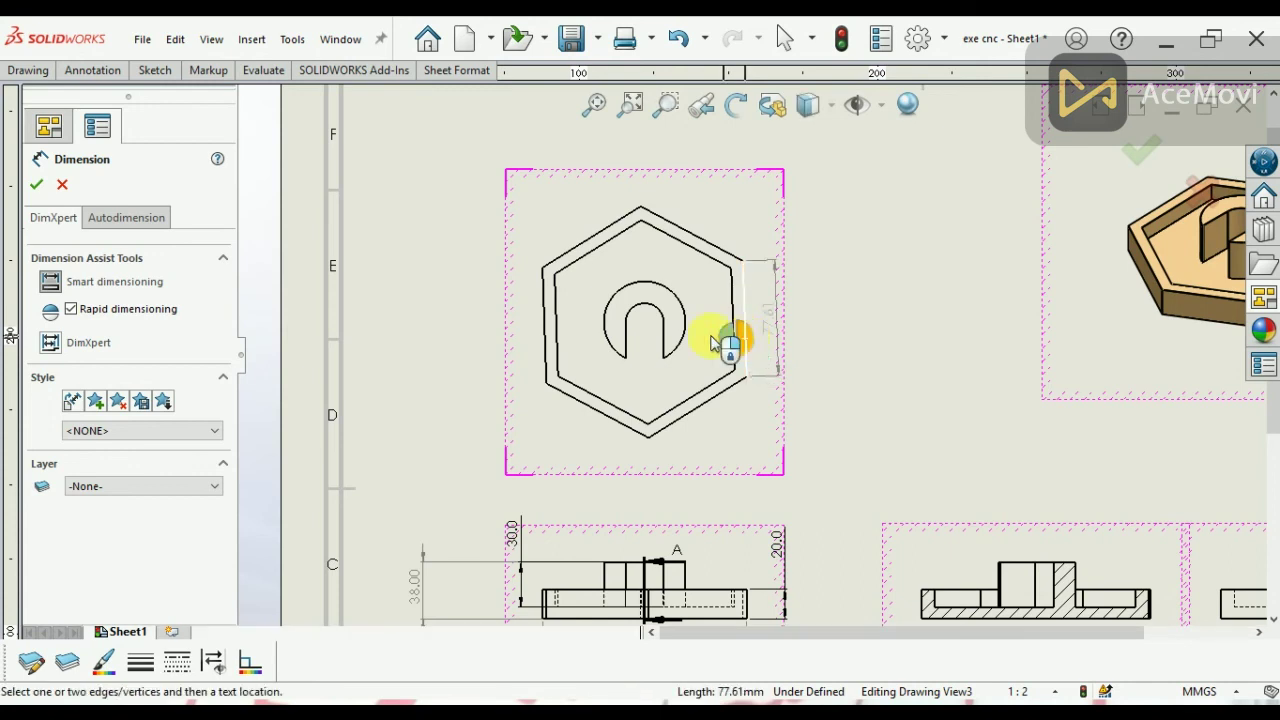
pyautogui.click(543, 343)
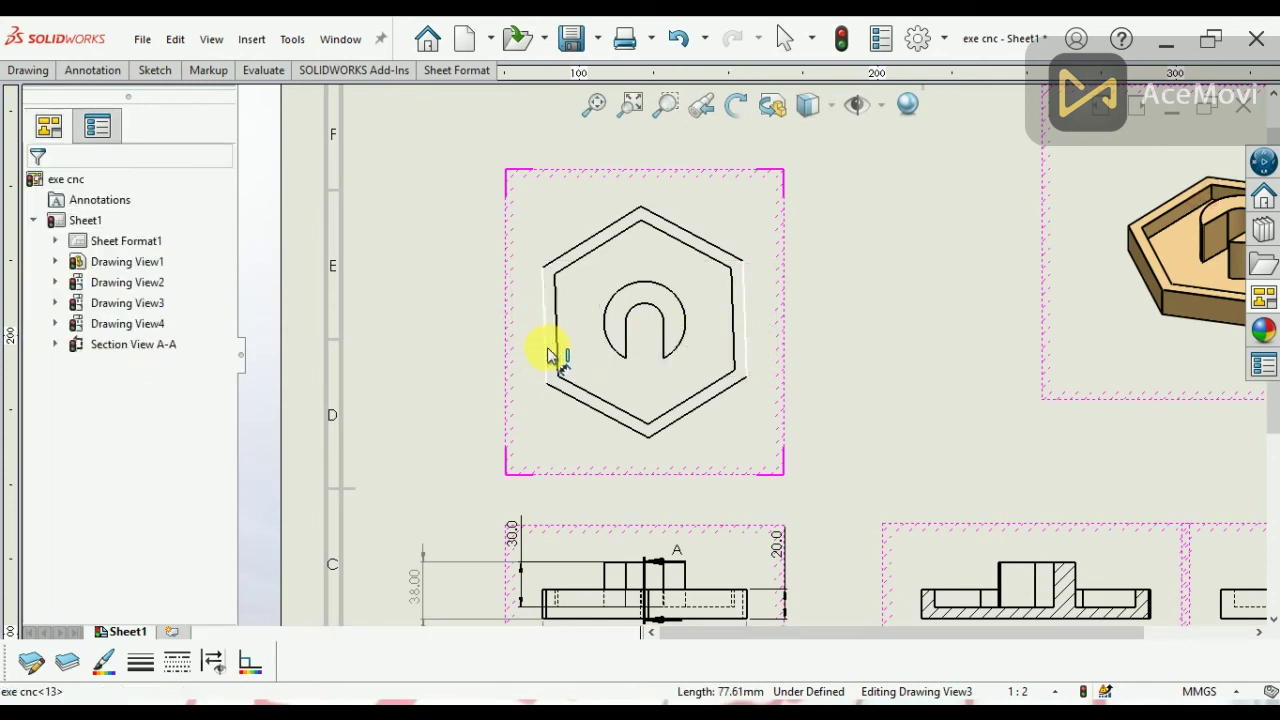
pyautogui.click(678, 497)
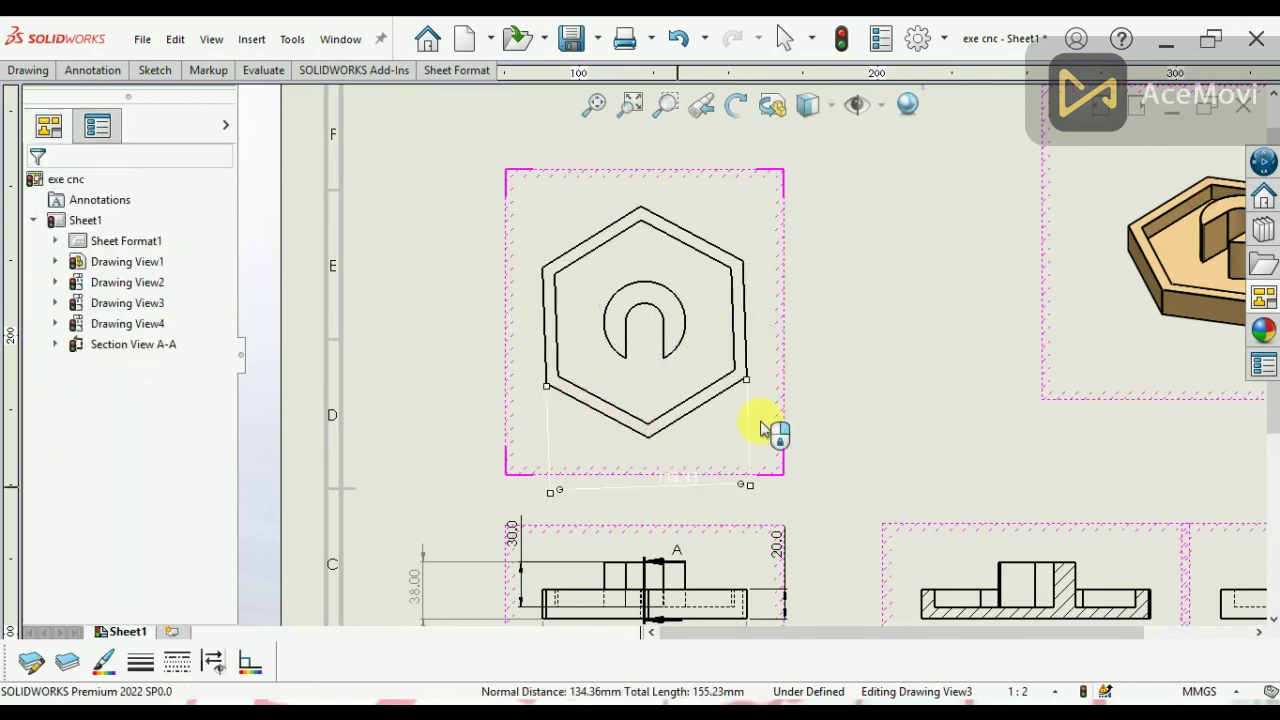
pyautogui.click(649, 437)
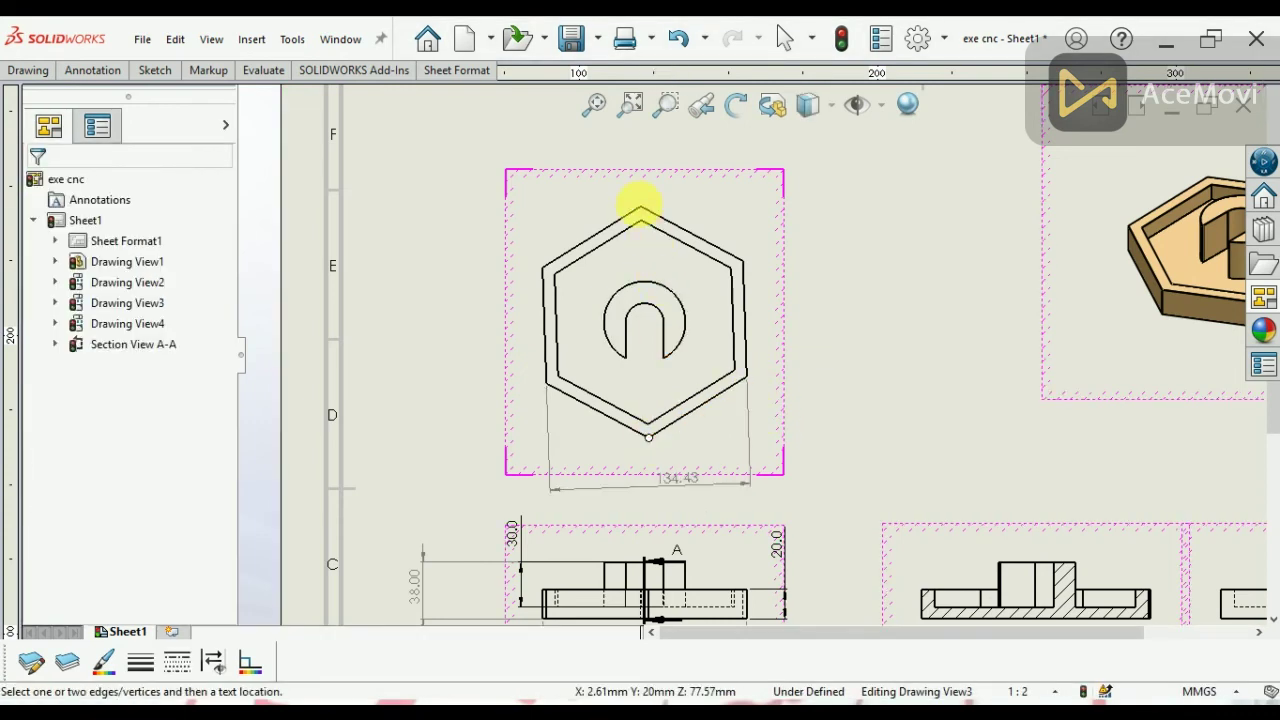
pyautogui.click(640, 208)
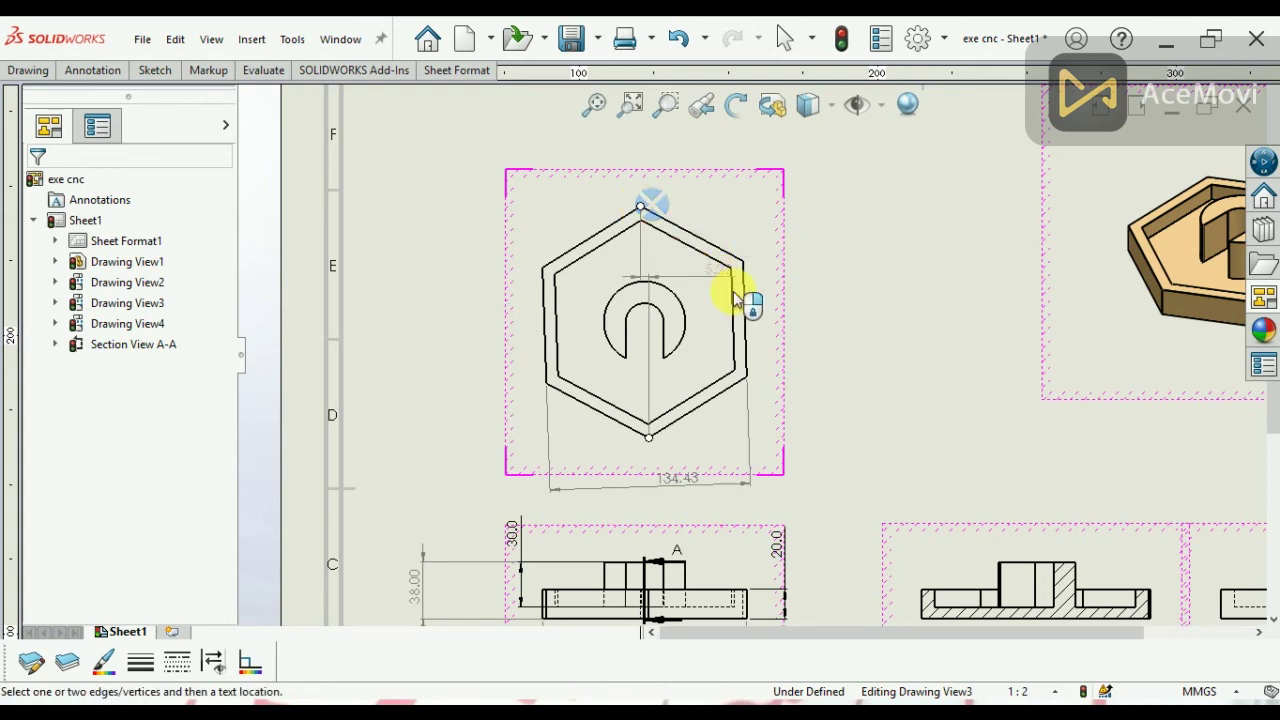
pyautogui.click(834, 310)
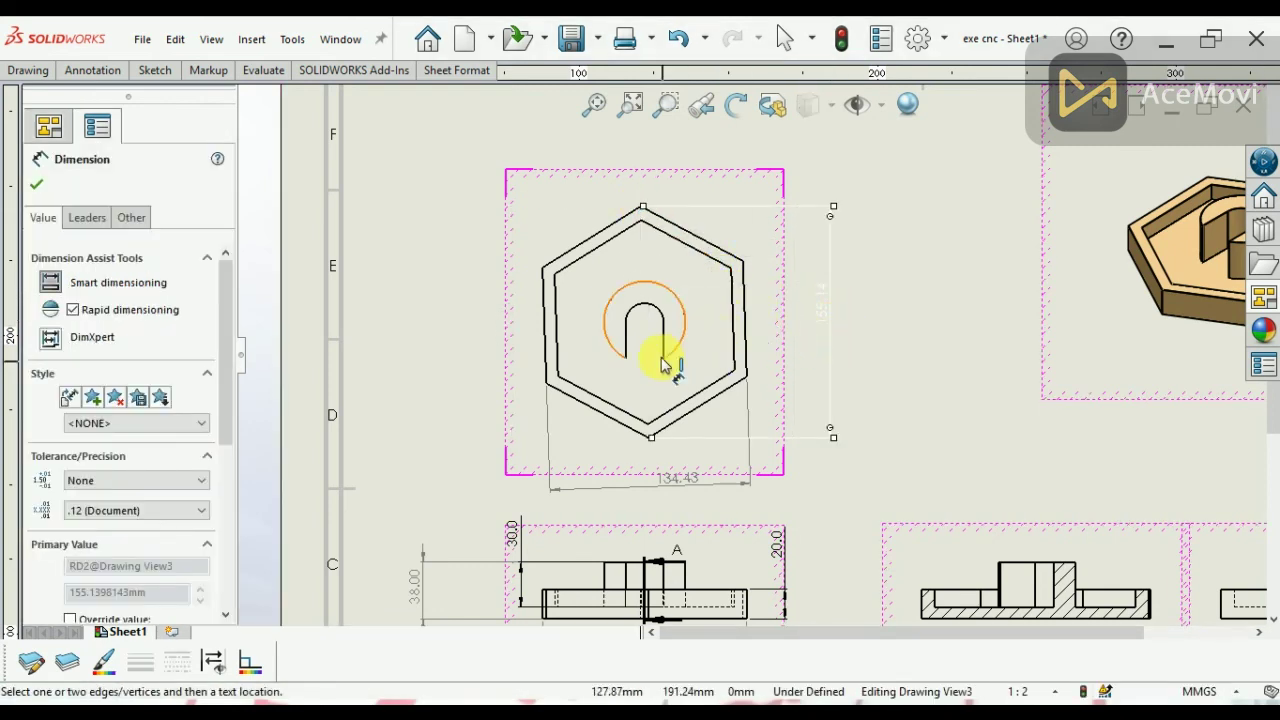
pyautogui.press('Escape')
# Add 25.30 and 27.32 radius dimensions to the inner slot arcs.
pyautogui.click(622, 318)
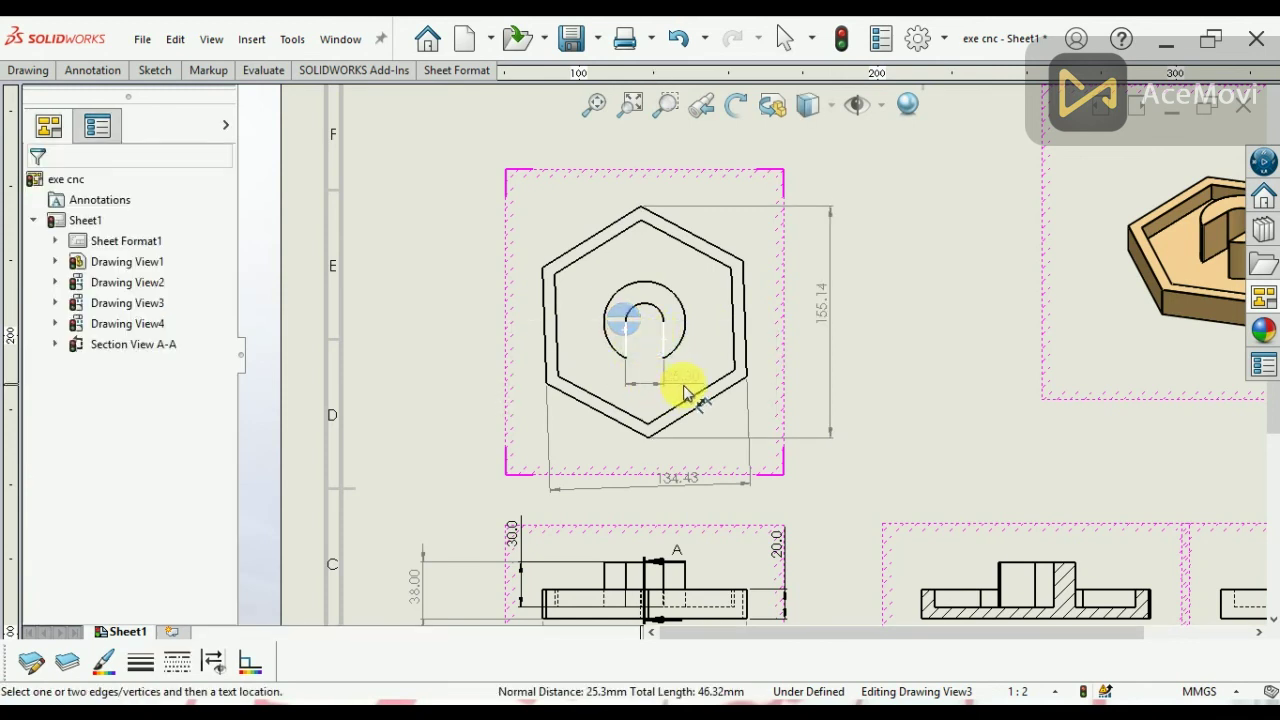
pyautogui.click(684, 388)
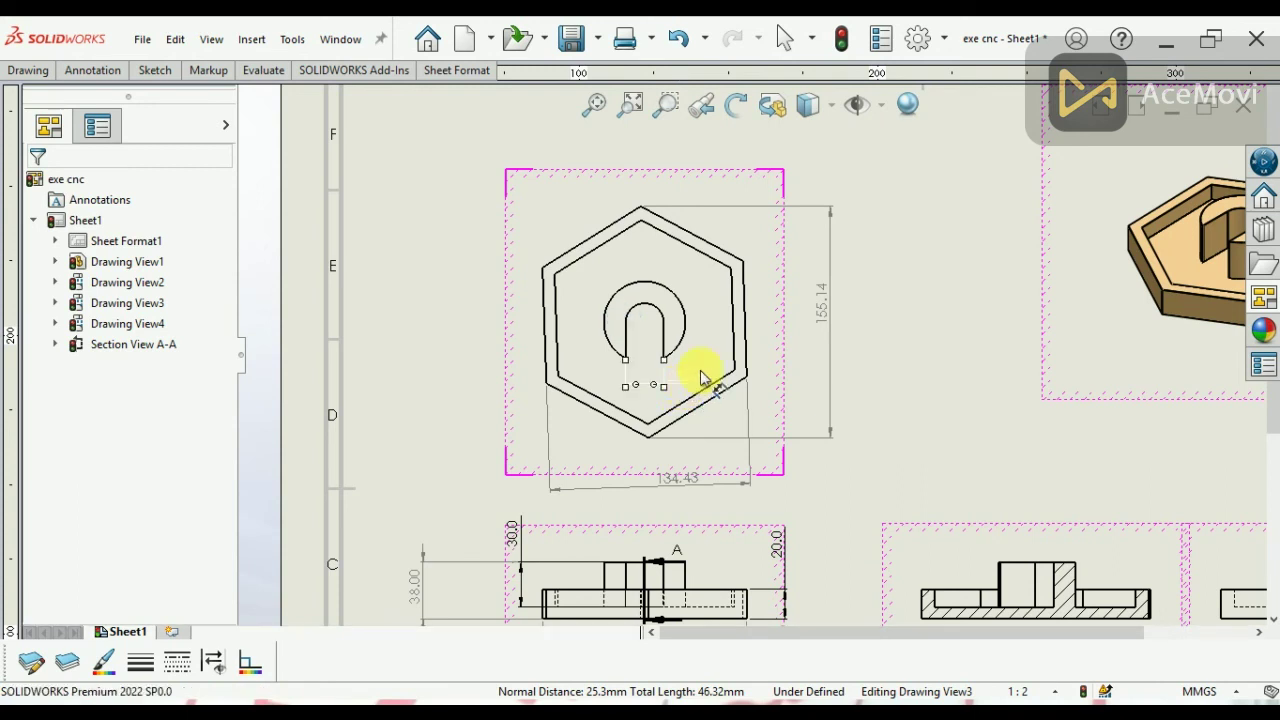
pyautogui.click(685, 300)
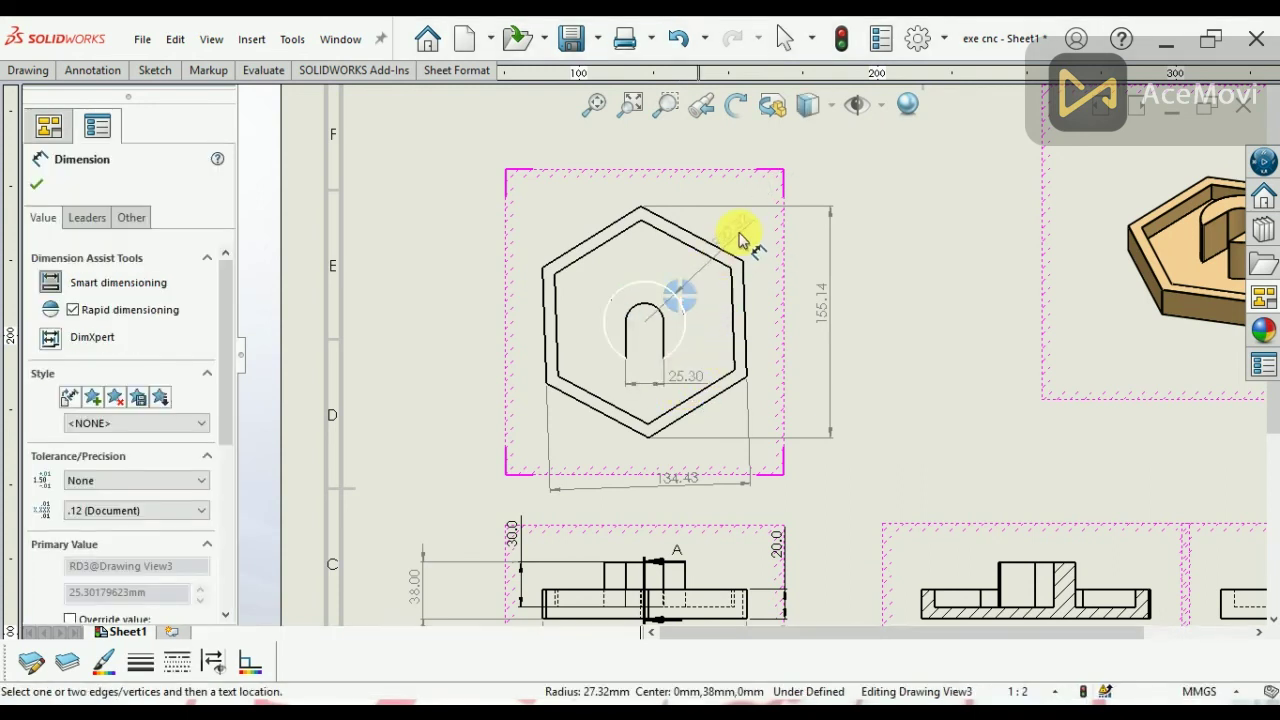
pyautogui.click(547, 205)
# Add a 30.00 height dimension to the left of section A-A.
pyautogui.press('f')
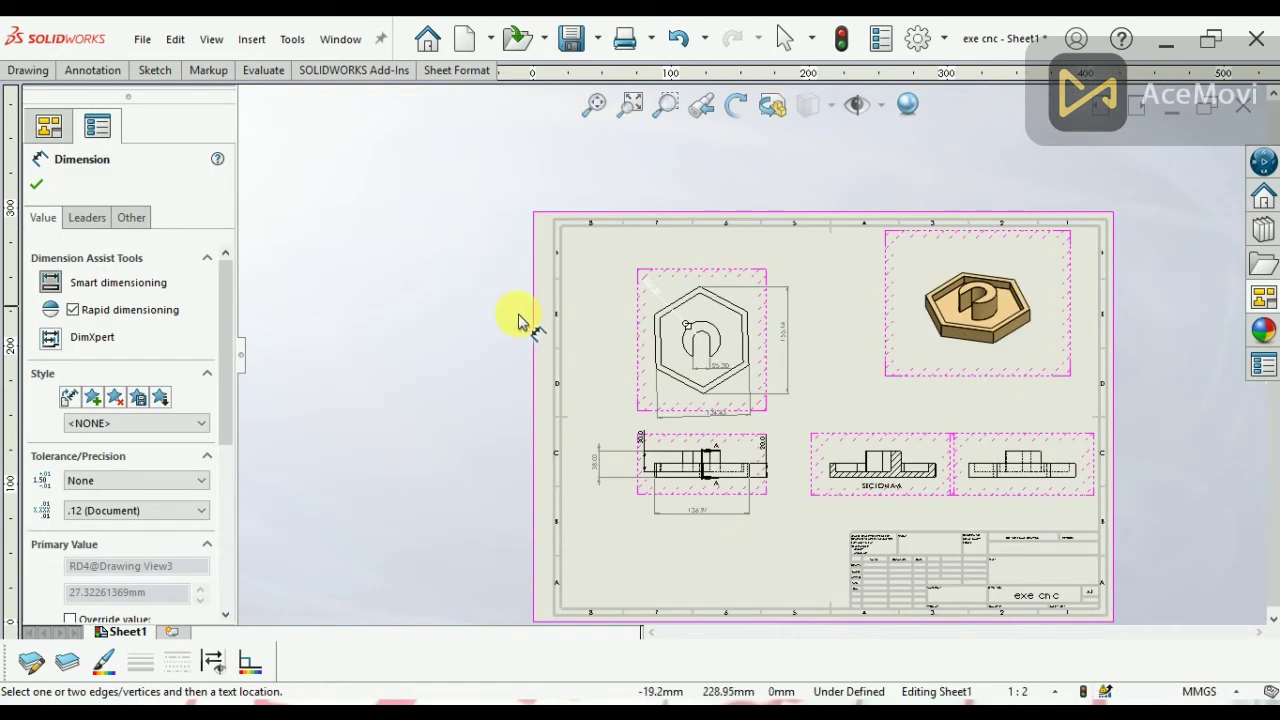
pyautogui.scroll(-2, 1043, 471)
pyautogui.scroll(-1, 1049, 486)
pyautogui.scroll(-2, 790, 488)
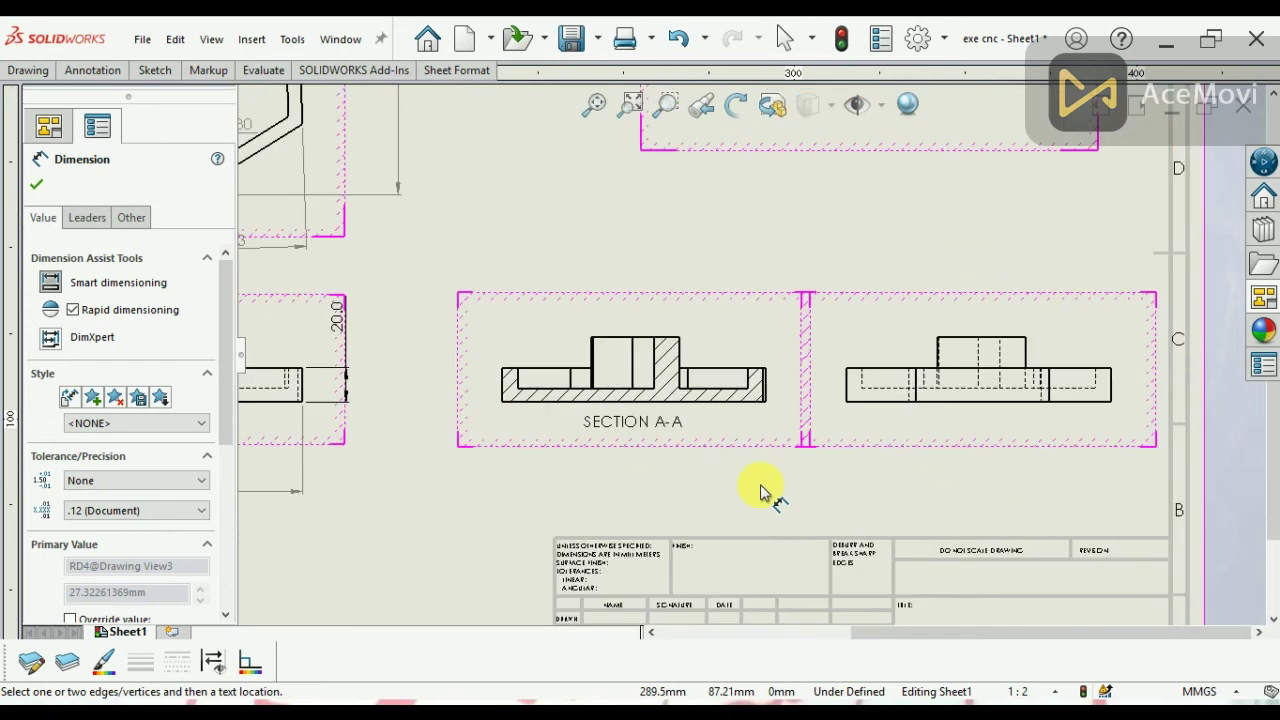
pyautogui.scroll(-1, 760, 490)
pyautogui.scroll(-1, 670, 455)
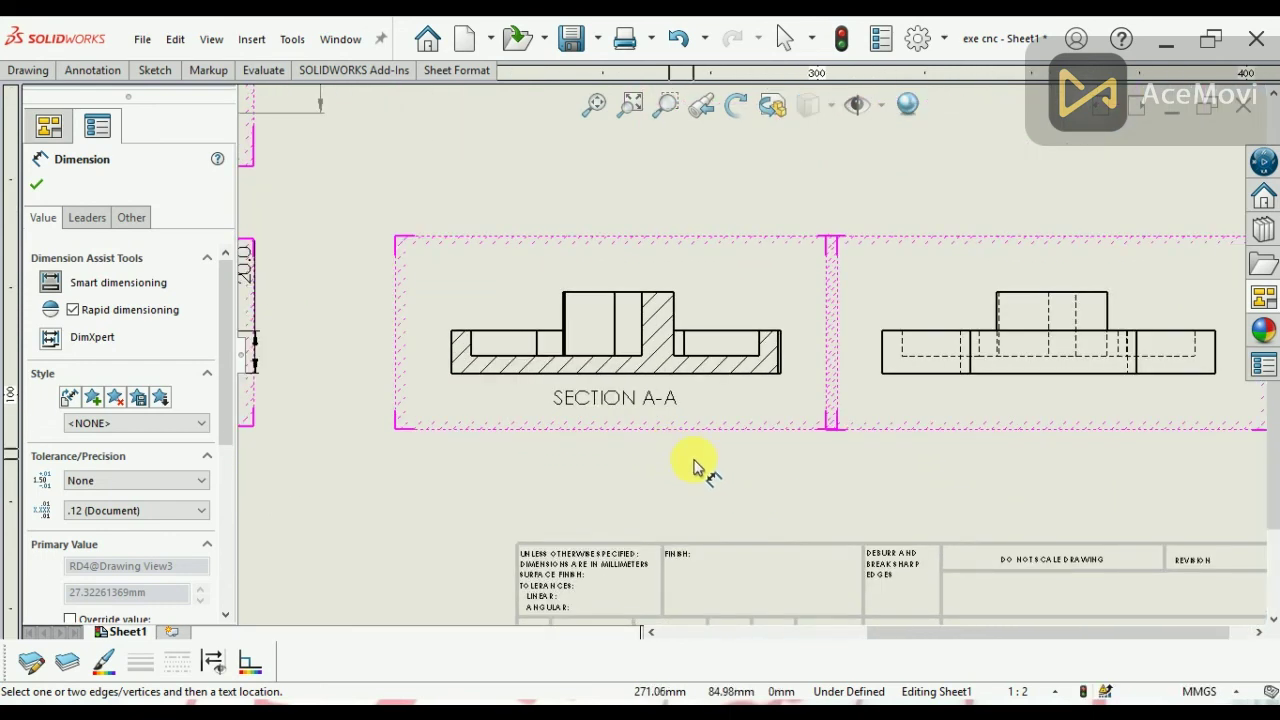
pyautogui.scroll(2, 697, 466)
pyautogui.scroll(1, 697, 466)
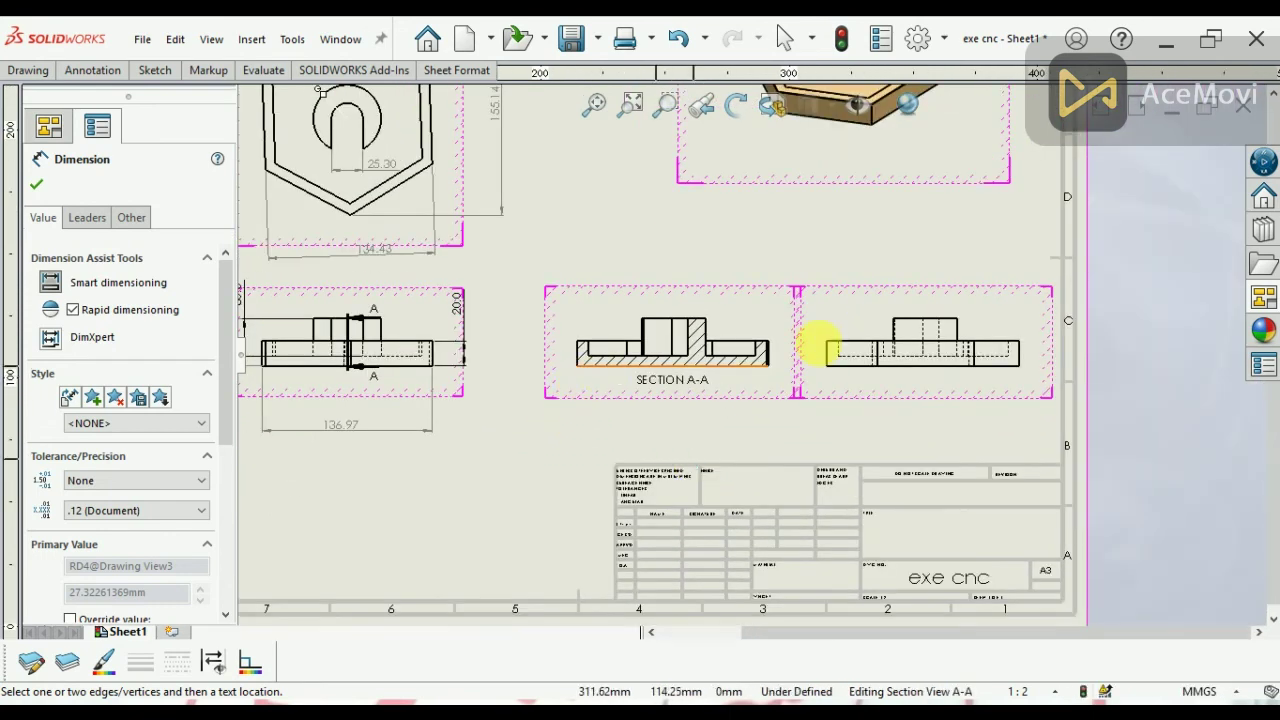
pyautogui.scroll(-2, 737, 337)
pyautogui.click(640, 336)
pyautogui.press('Escape')
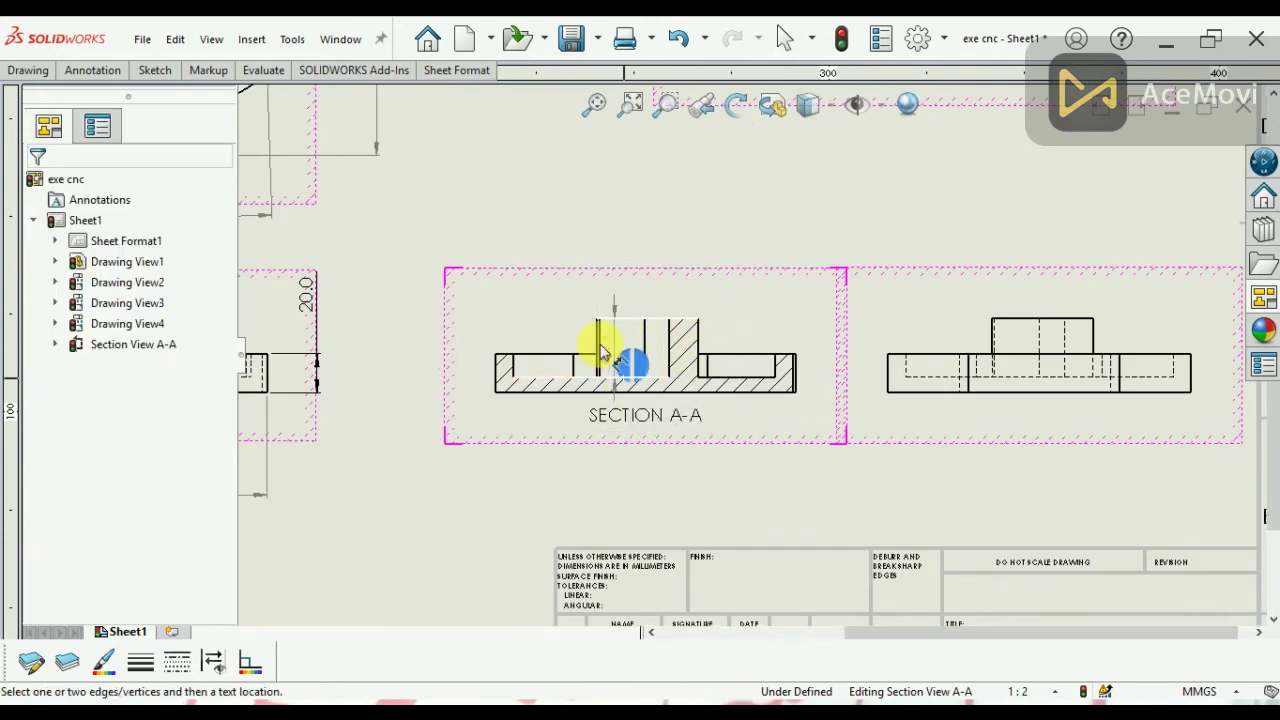
pyautogui.click(391, 257)
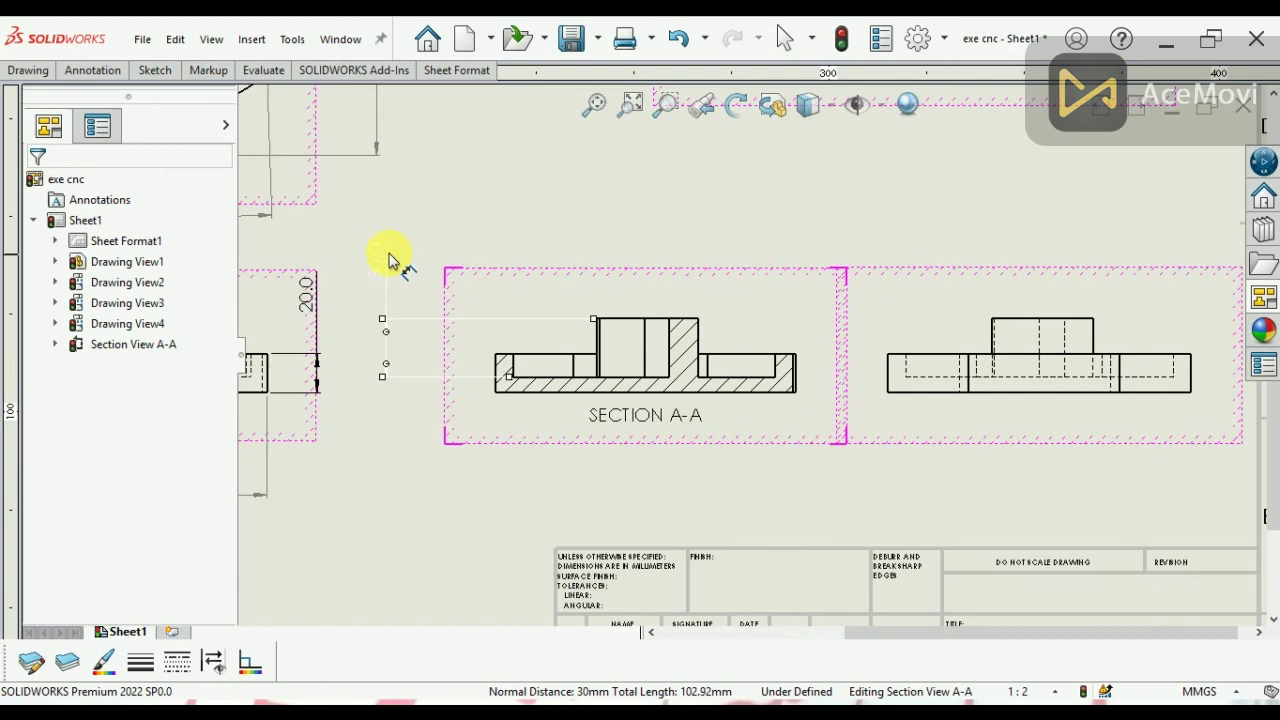
# Add the 51.56 width dimension above section A-A and fit the sheet.
pyautogui.click(614, 342)
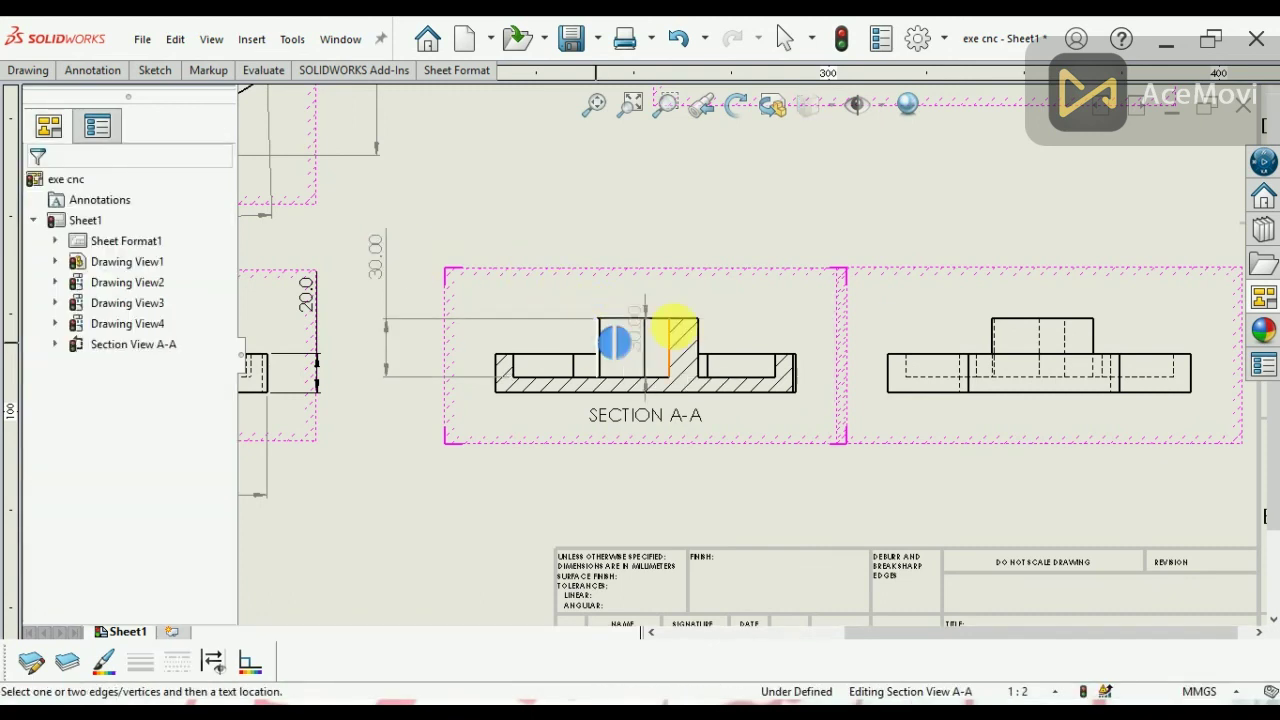
pyautogui.click(697, 330)
pyautogui.click(650, 218)
pyautogui.press('z')
pyautogui.press('z')
pyautogui.press('z')
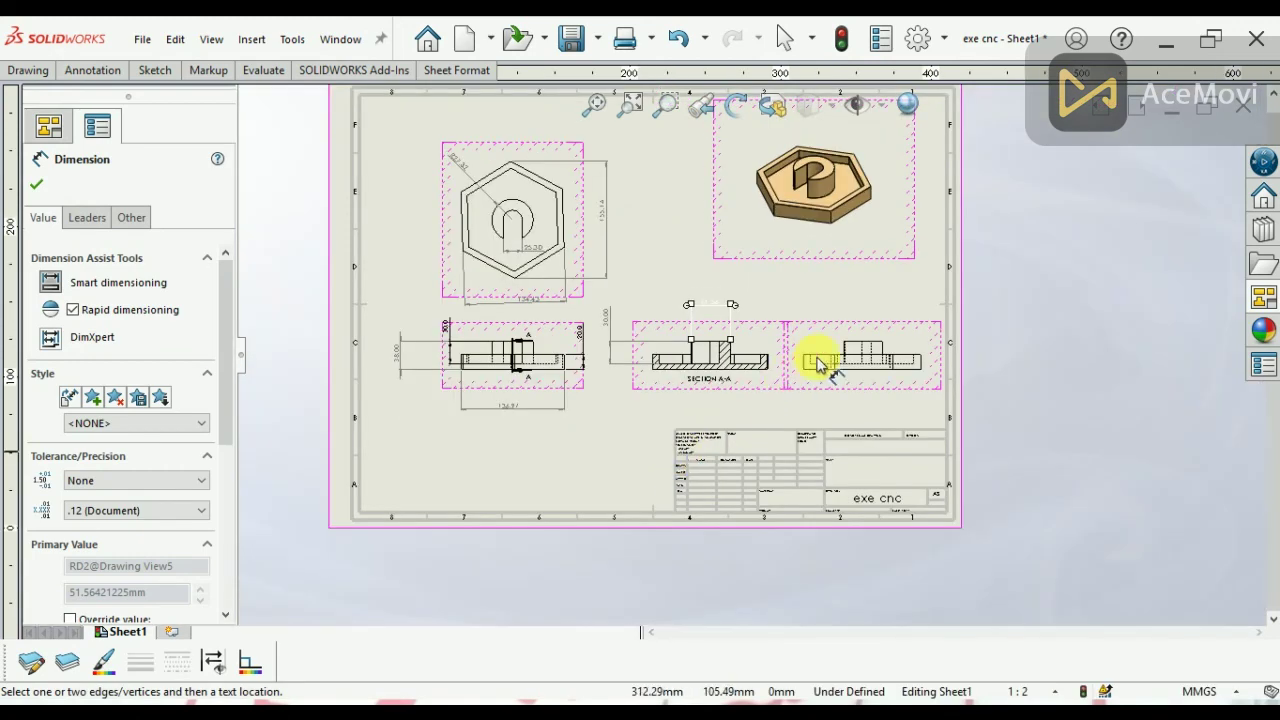